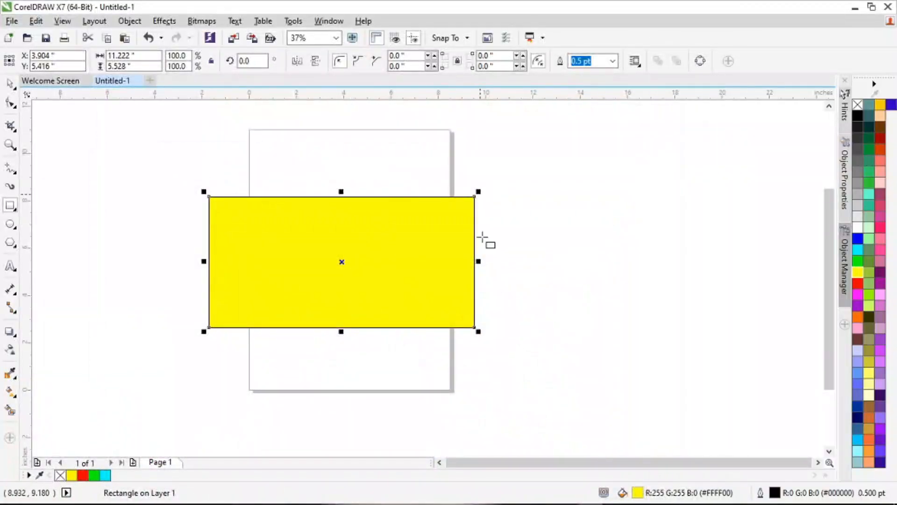
# Step: Crop the yellow rectangle to an area about 5.11 by 2.53 inches in its lower middle
pyautogui.click(14, 132)
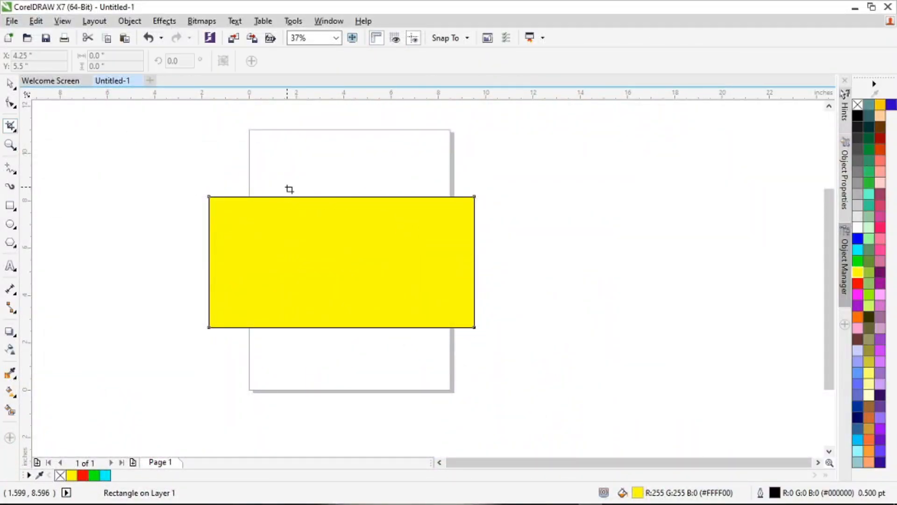
pyautogui.moveTo(306, 179); pyautogui.dragTo(426, 361)
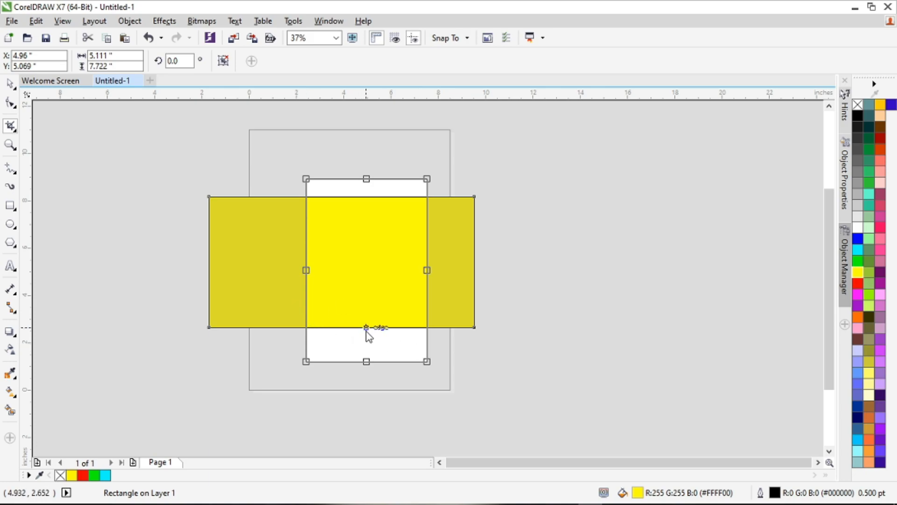
pyautogui.moveTo(367, 362); pyautogui.dragTo(365, 306)
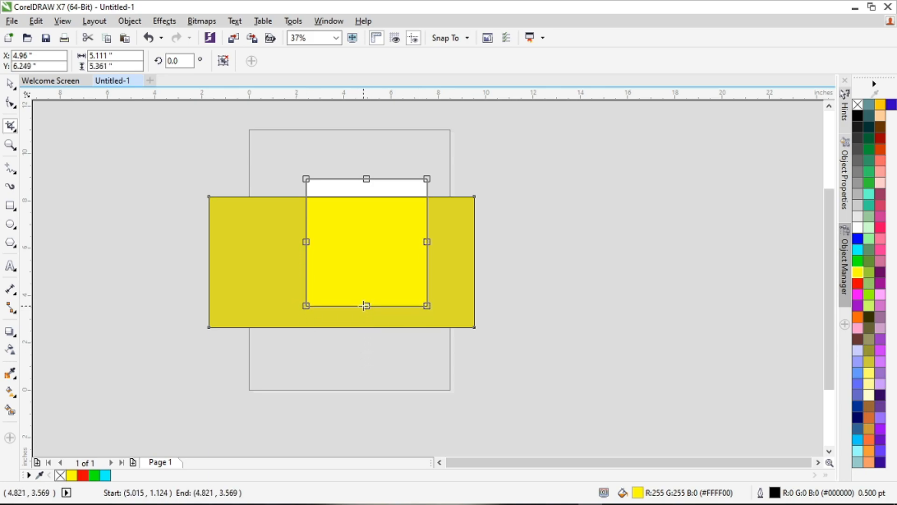
pyautogui.moveTo(366, 179); pyautogui.dragTo(366, 246)
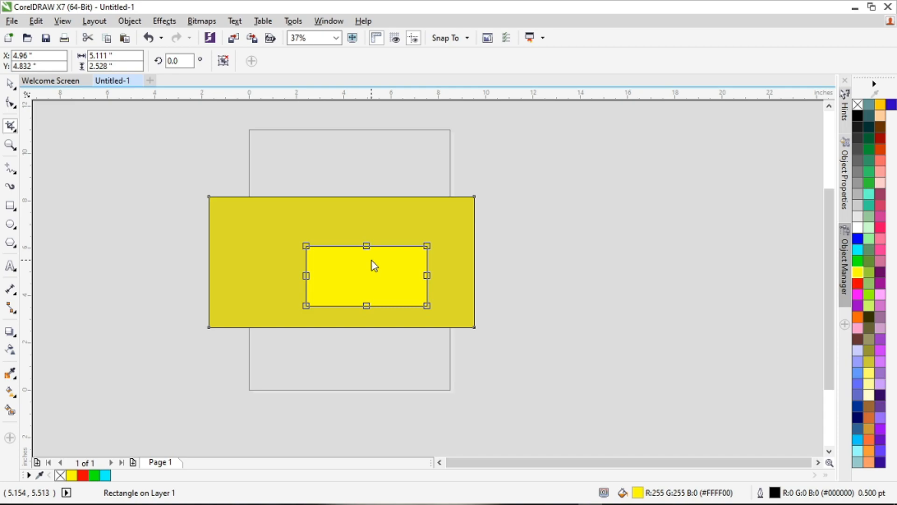
pyautogui.doubleClick(372, 261)
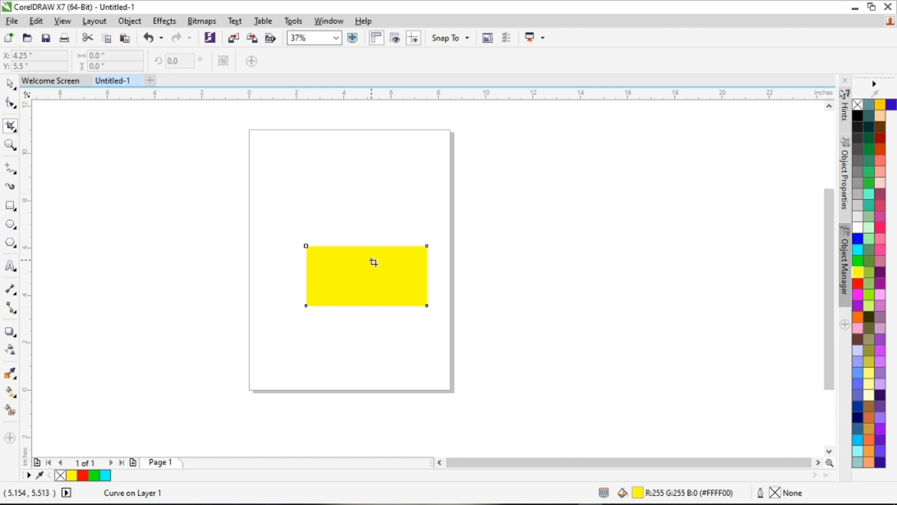
# Step: Undo the crop to restore the full-size rectangle with its yellow fill
pyautogui.hotkey('ctrl', 'z')
pyautogui.hotkey('ctrl', 'z')
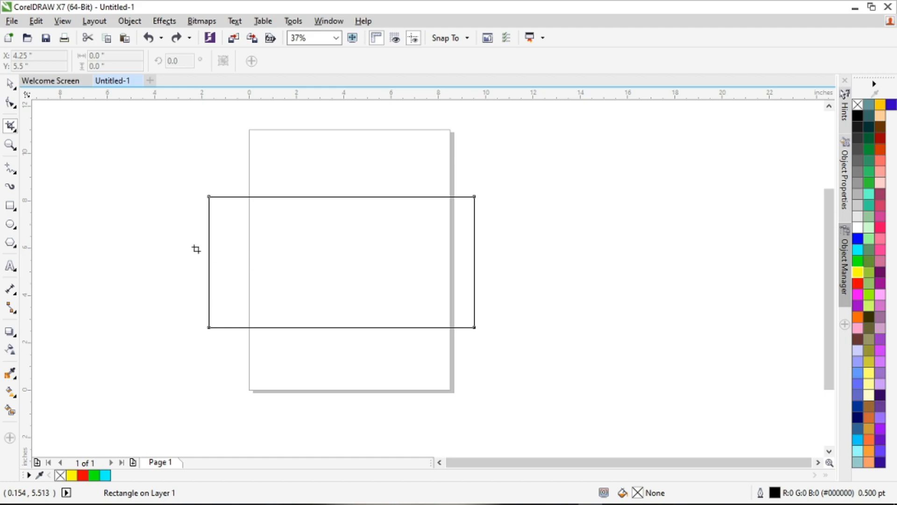
pyautogui.hotkey('ctrl', 'shift', 'z')
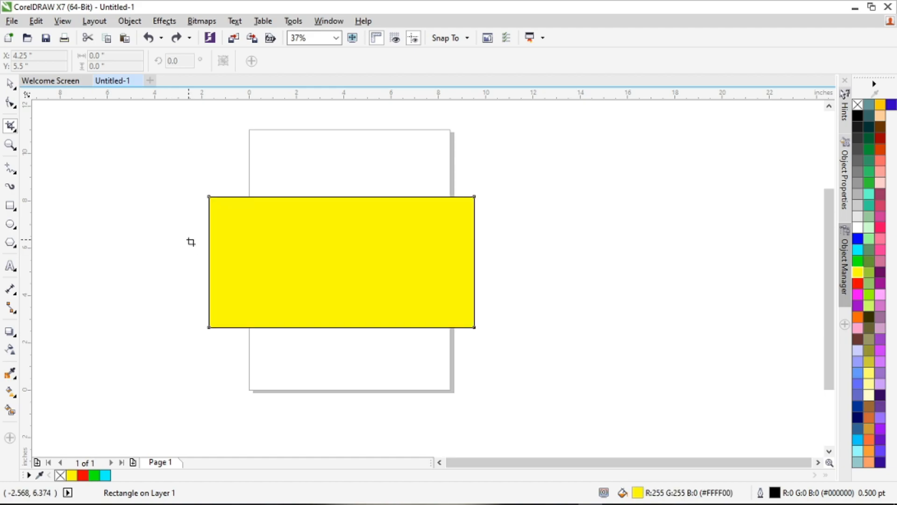
# Step: Cut the yellow rectangle into two halves with a freehand, roughly vertical Knife line from the middle of its upper edge to its lower edge
pyautogui.click(17, 131)
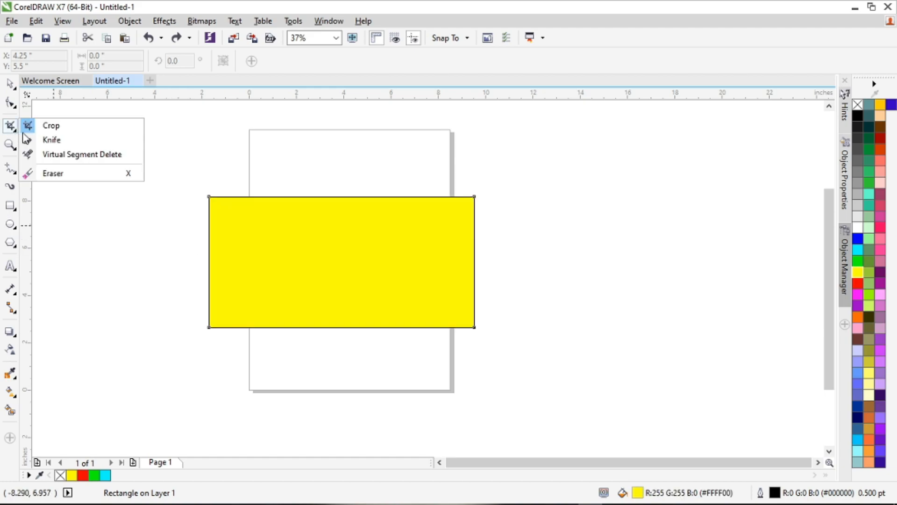
pyautogui.click(70, 140)
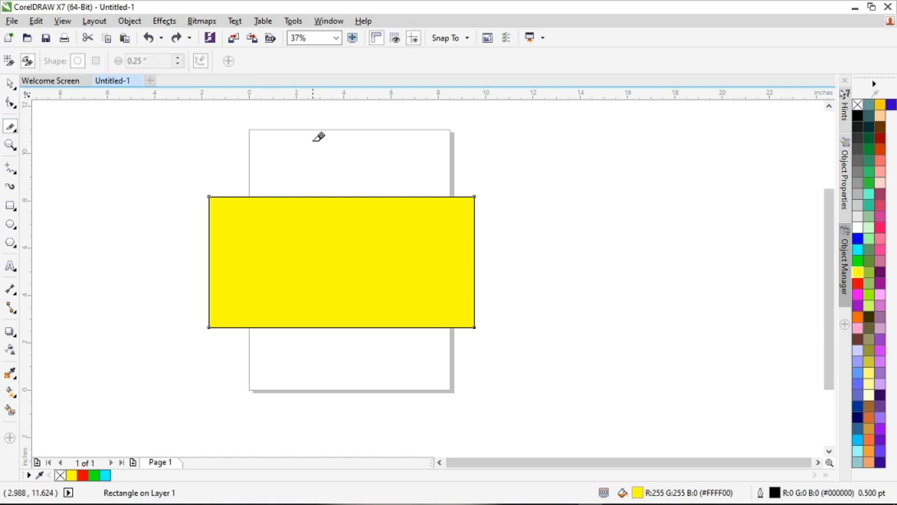
pyautogui.click(342, 197)
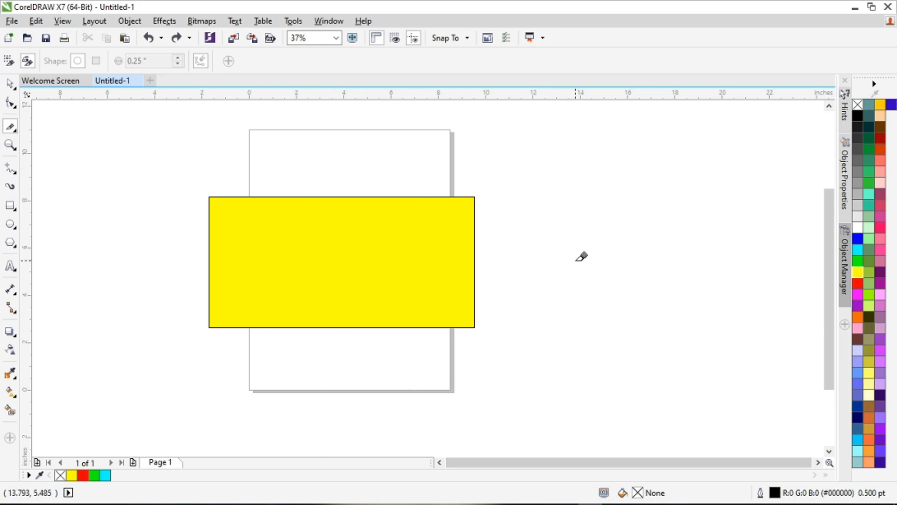
pyautogui.press('super+plus')
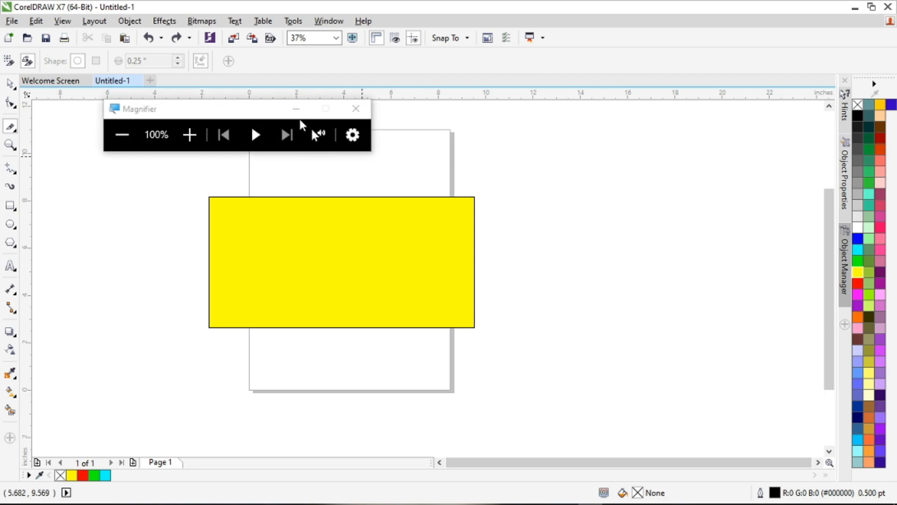
pyautogui.click(356, 109)
pyautogui.press('super+plus')
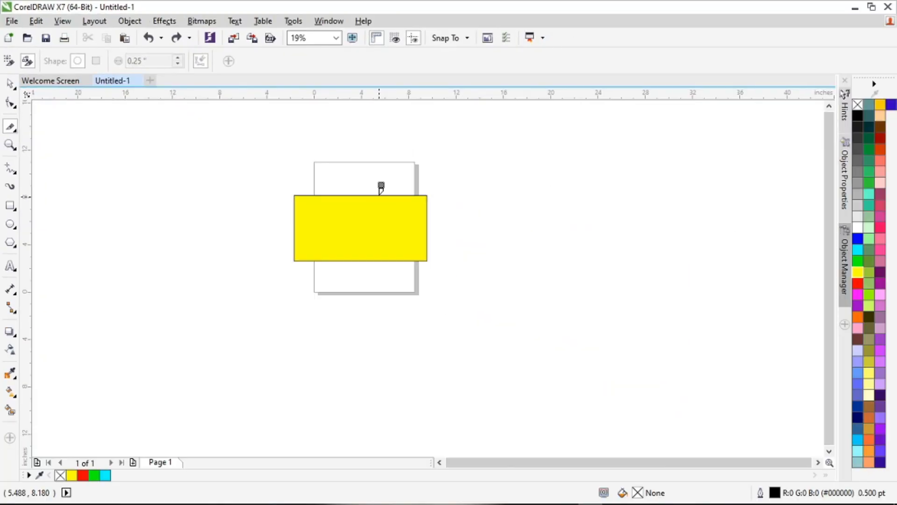
pyautogui.scroll(2, 380, 190)
pyautogui.scroll(-1, 374, 191)
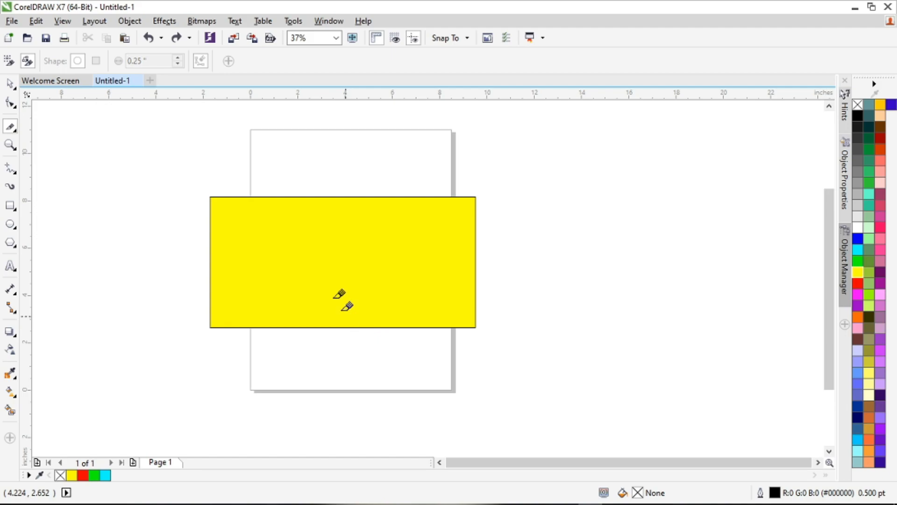
pyautogui.moveTo(344, 197); pyautogui.dragTo(348, 326)
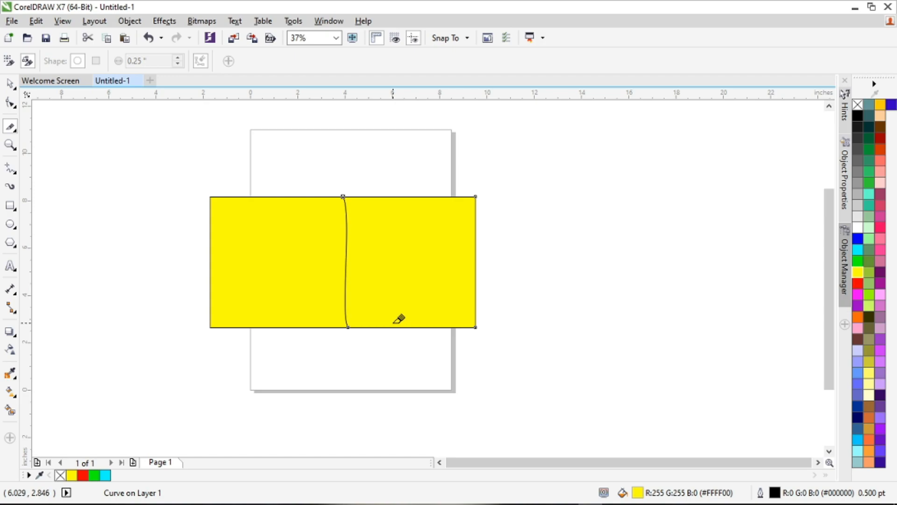
# Step: Move the two halves apart, one to each side of the page
pyautogui.click(12, 81)
pyautogui.moveTo(368, 214); pyautogui.dragTo(531, 212)
pyautogui.click(310, 221)
pyautogui.moveTo(310, 220); pyautogui.dragTo(196, 206)
pyautogui.click(341, 230)
# Step: Fill the right-hand piece with green and the left-hand piece with red
pyautogui.click(629, 253)
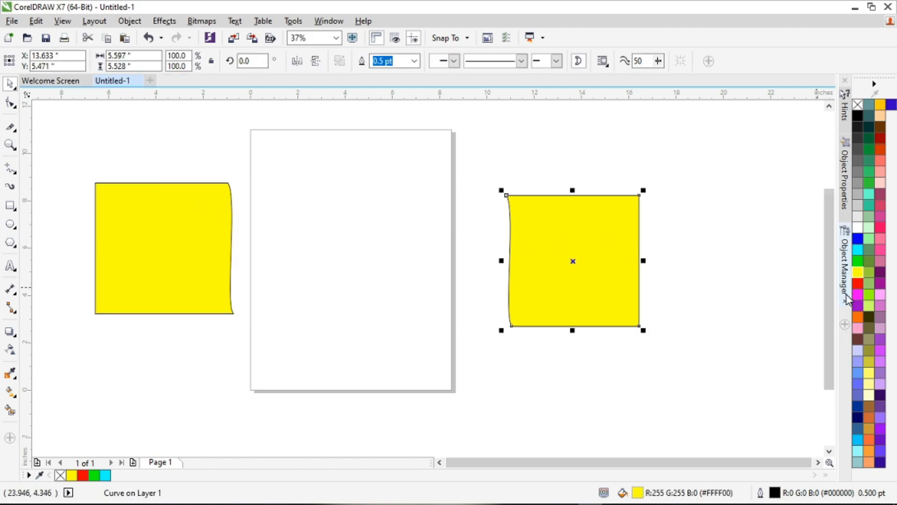
pyautogui.click(859, 262)
pyautogui.click(199, 276)
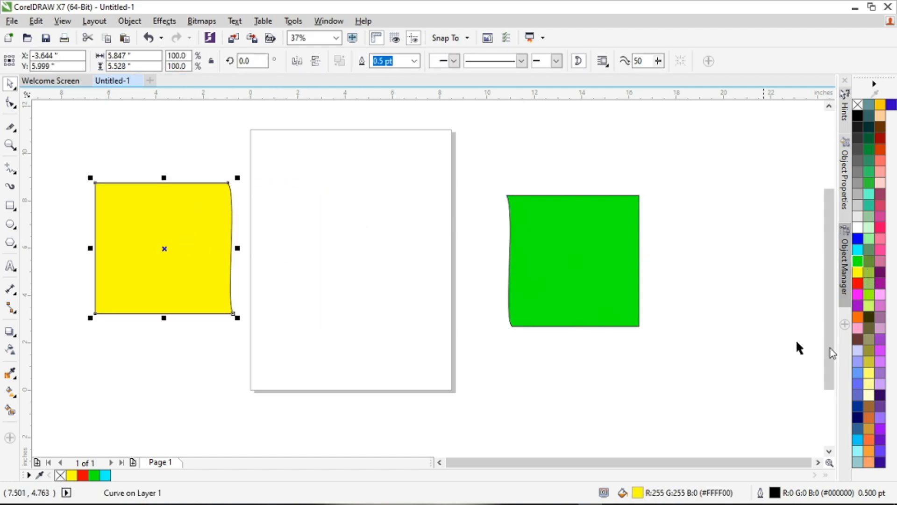
pyautogui.click(859, 284)
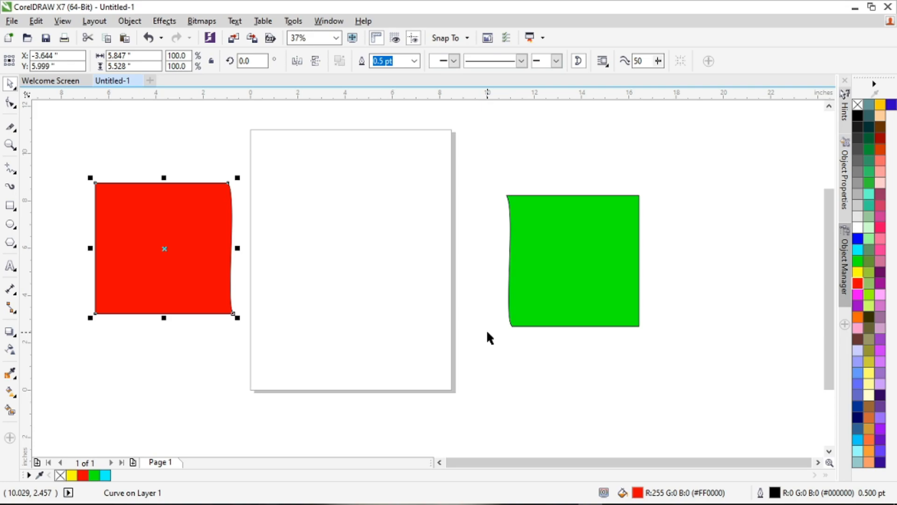
# Step: Reshape the green piece by moving its two upper corner nodes outward with the Shape tool
pyautogui.click(11, 103)
pyautogui.click(542, 242)
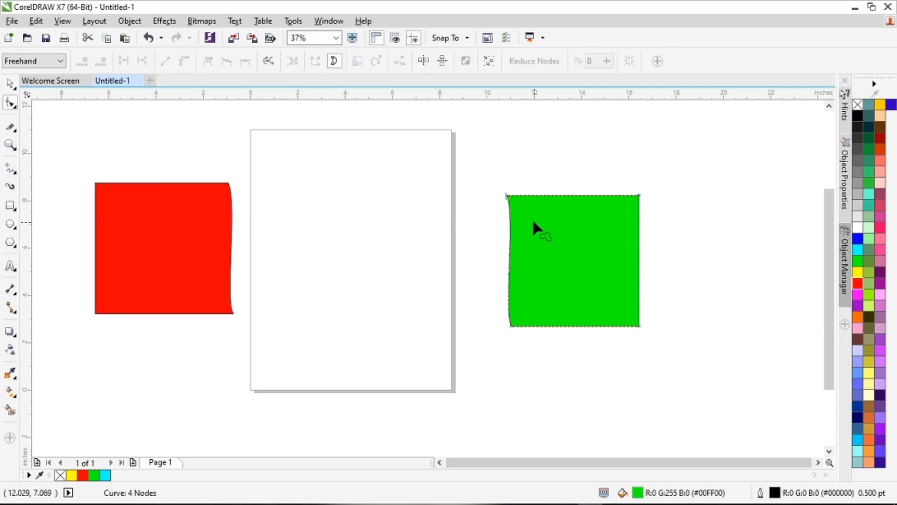
pyautogui.moveTo(507, 195); pyautogui.dragTo(473, 195)
pyautogui.moveTo(639, 196)
pyautogui.mouseDown()
pyautogui.moveTo(598, 254)
pyautogui.moveTo(655, 202)
pyautogui.mouseUp()
# Step: Try moving the red piece's upper-right corner node, and undo the reshaping
pyautogui.click(182, 184)
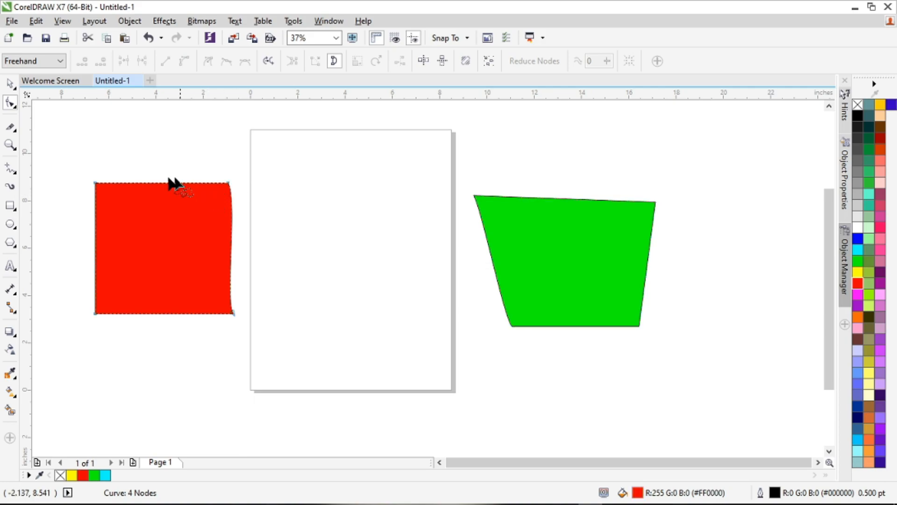
pyautogui.moveTo(231, 184); pyautogui.dragTo(173, 179)
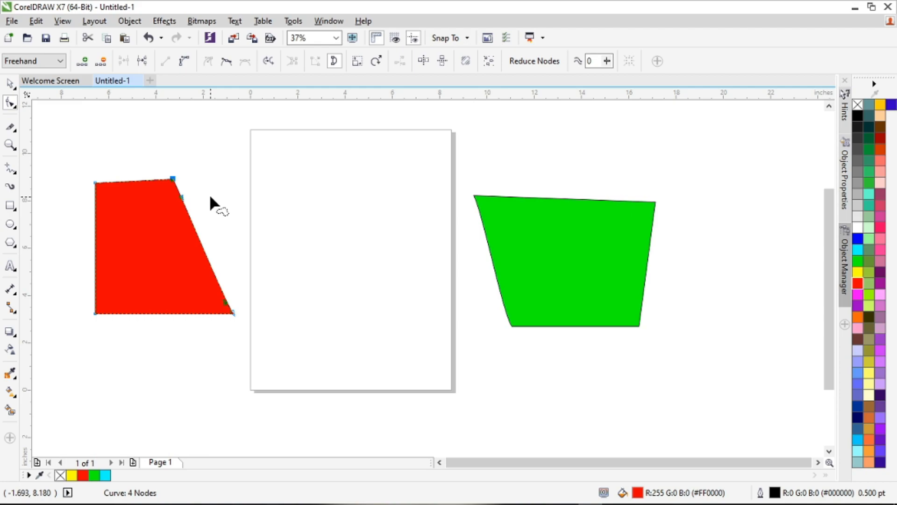
pyautogui.hotkey('ctrl', 'z')
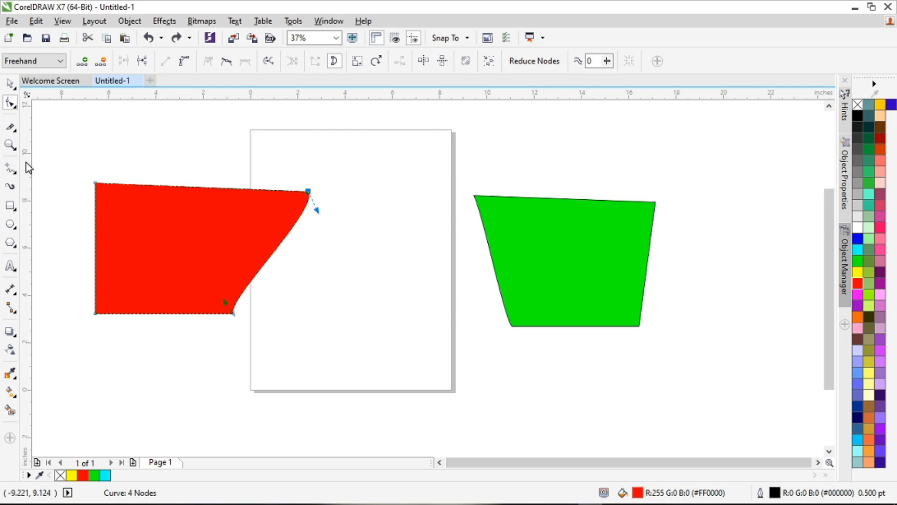
pyautogui.hotkey('ctrl', 'shift', 'z')
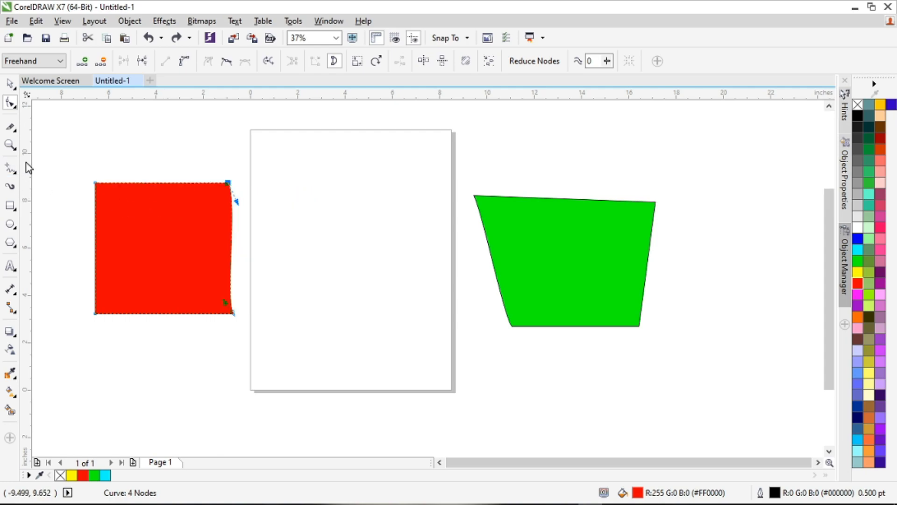
# Step: Cut the green piece and the red piece in two with roughly horizontal Knife lines across their middles
pyautogui.click(11, 127)
pyautogui.click(492, 252)
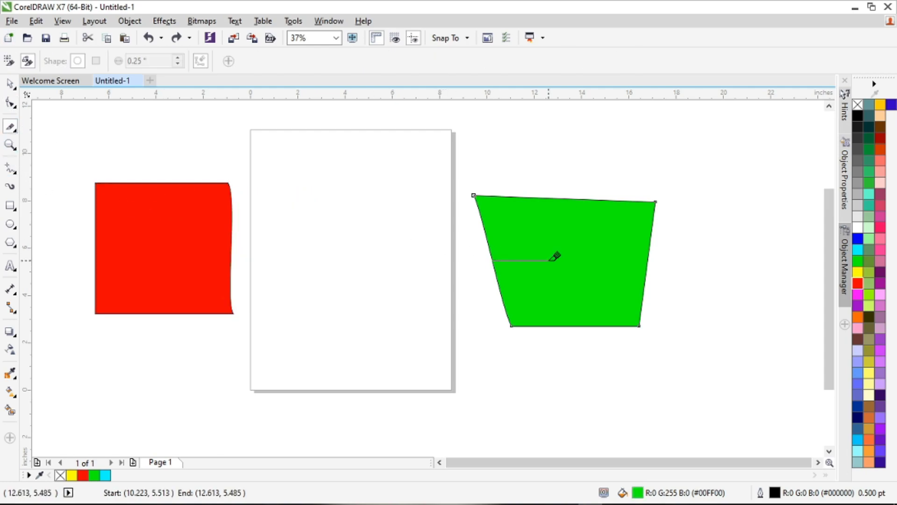
pyautogui.click(648, 262)
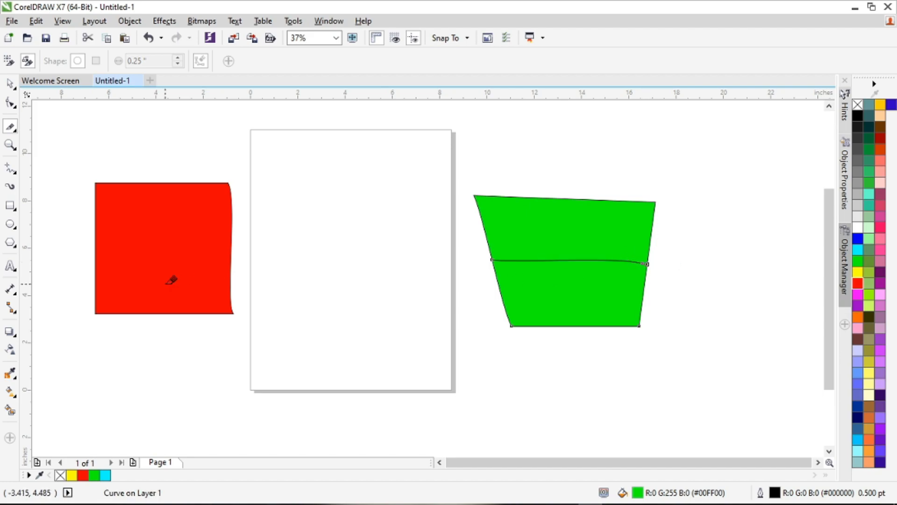
pyautogui.click(96, 256)
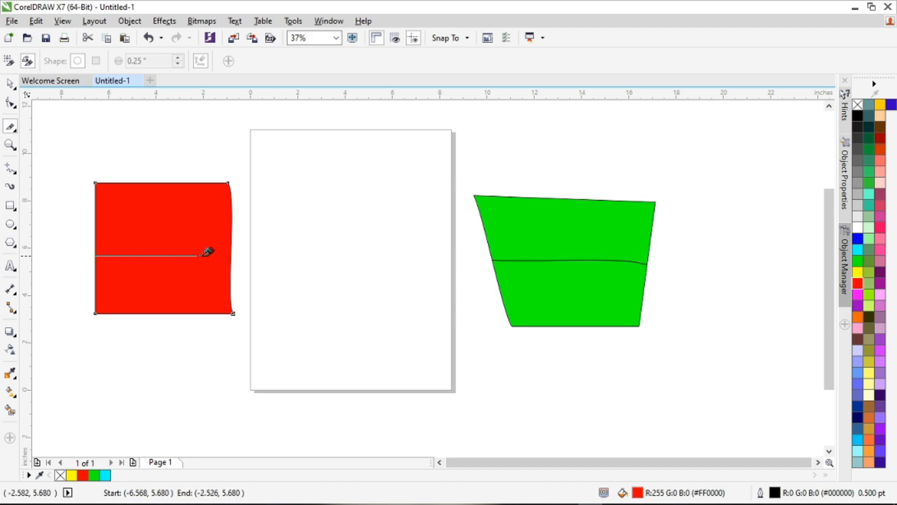
pyautogui.click(230, 251)
# Step: Separate the cut pieces by moving the upper green and red parts up and the lower ones down
pyautogui.click(10, 84)
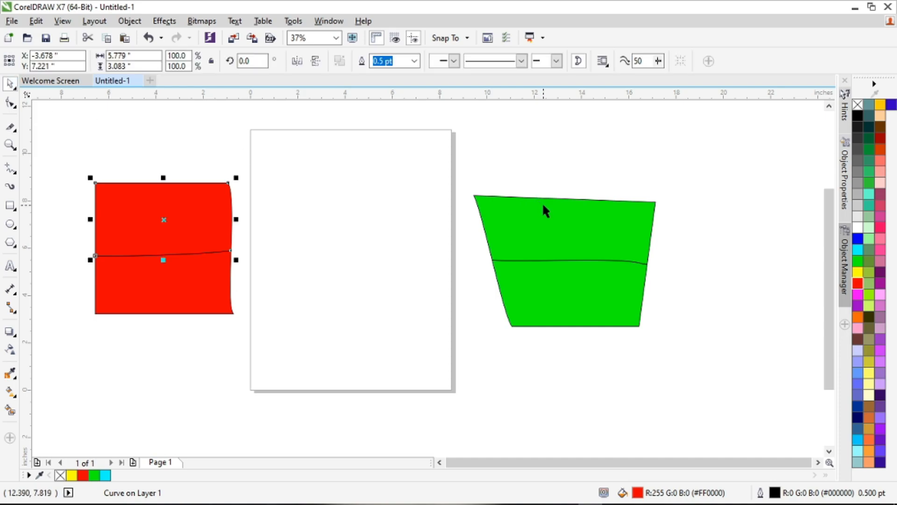
pyautogui.moveTo(542, 202); pyautogui.dragTo(542, 149)
pyautogui.moveTo(571, 294); pyautogui.dragTo(571, 347)
pyautogui.moveTo(206, 209); pyautogui.dragTo(198, 155)
pyautogui.moveTo(176, 296); pyautogui.dragTo(210, 367)
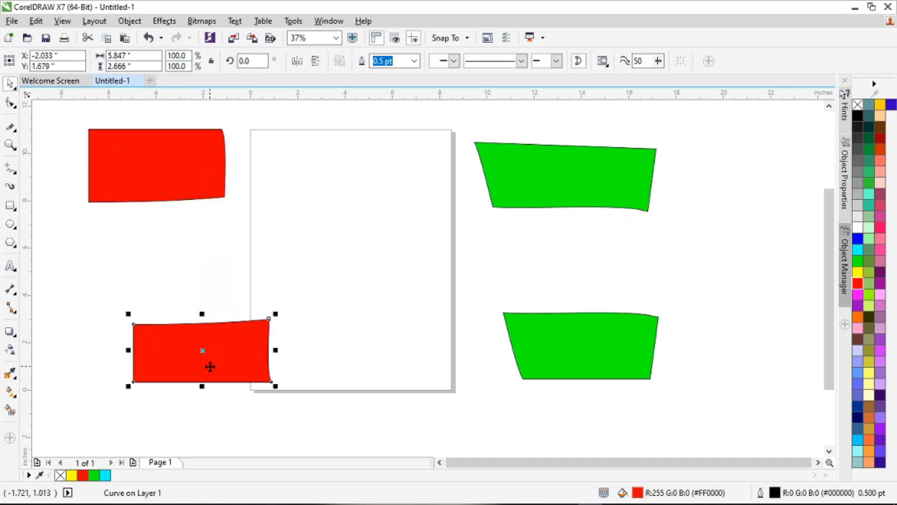
# Step: Undo all moves, cuts, reshaping and recolouring back to the single uncut yellow rectangle
pyautogui.hotkey('ctrl', 'z')
pyautogui.hotkey('ctrl', 'z')
pyautogui.hotkey('ctrl', 'z')
pyautogui.hotkey('ctrl', 'z')
pyautogui.hotkey('ctrl', 'z')
pyautogui.hotkey('ctrl', 'z')
pyautogui.hotkey('ctrl', 'z')
pyautogui.hotkey('ctrl', 'z')
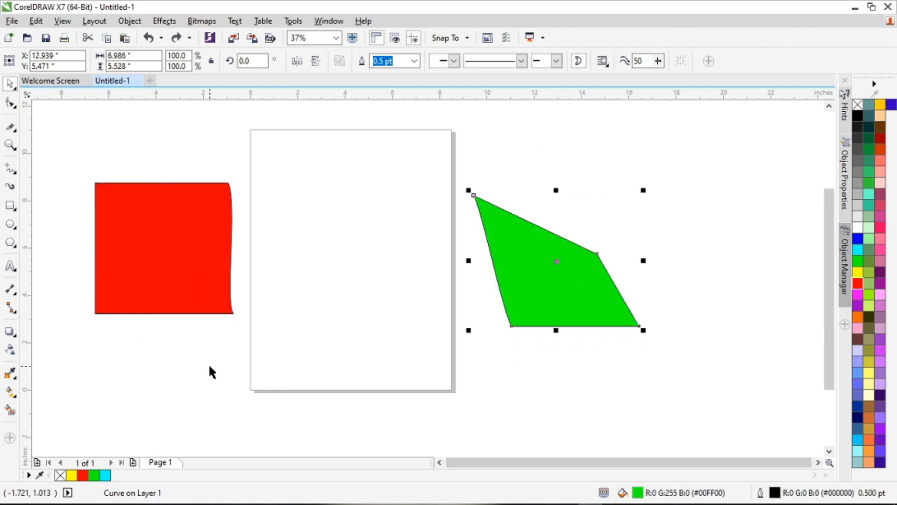
pyautogui.hotkey('ctrl', 'z')
pyautogui.hotkey('ctrl', 'z')
pyautogui.hotkey('ctrl', 'z')
pyautogui.hotkey('ctrl', 'z')
pyautogui.hotkey('ctrl', 'z')
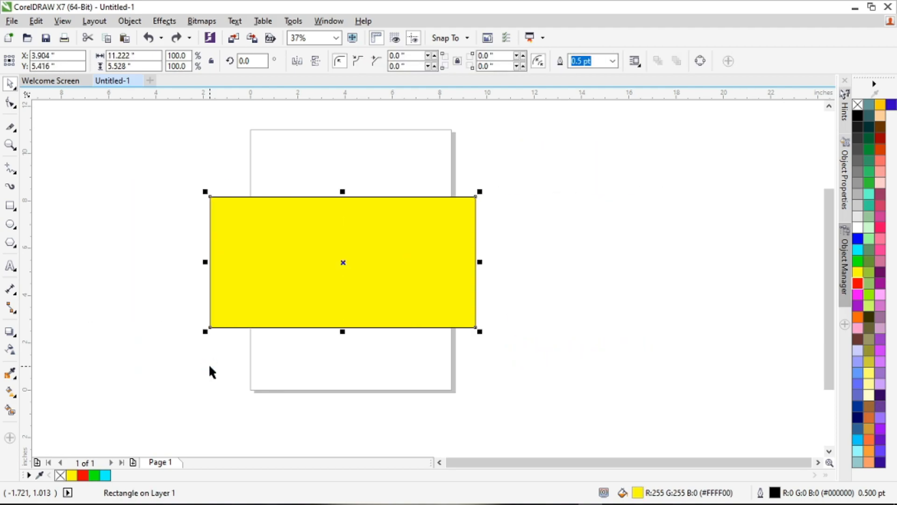
# Step: Cut the yellow rectangle with a freehand Knife line bulging to the left like a puzzle tab, and fill the right-hand piece green
pyautogui.click(10, 126)
pyautogui.moveTo(344, 197)
pyautogui.mouseDown()
pyautogui.moveTo(353, 234)
pyautogui.moveTo(297, 243)
pyautogui.moveTo(299, 290)
pyautogui.moveTo(346, 295)
pyautogui.moveTo(349, 328)
pyautogui.mouseUp()
pyautogui.click(10, 83)
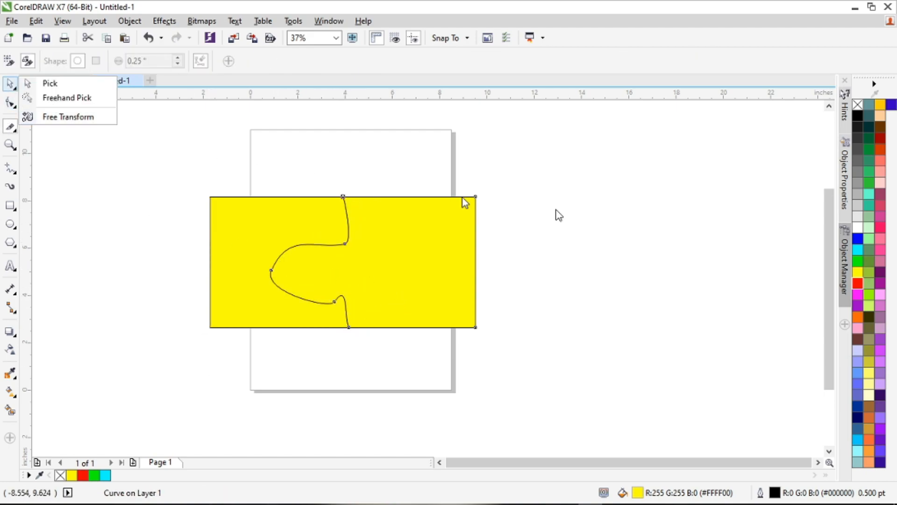
pyautogui.click(858, 260)
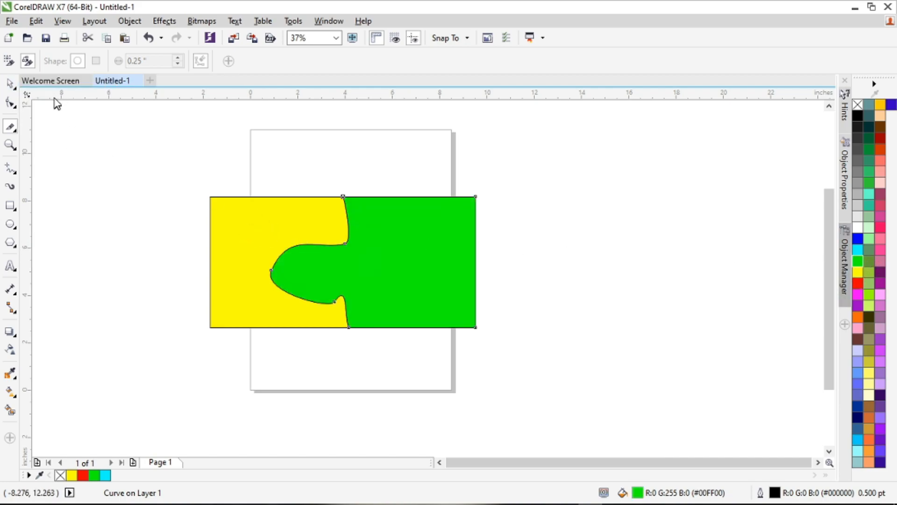
# Step: Remove the outline from both the yellow and the green piece
pyautogui.click(10, 83)
pyautogui.moveTo(107, 135); pyautogui.dragTo(717, 394)
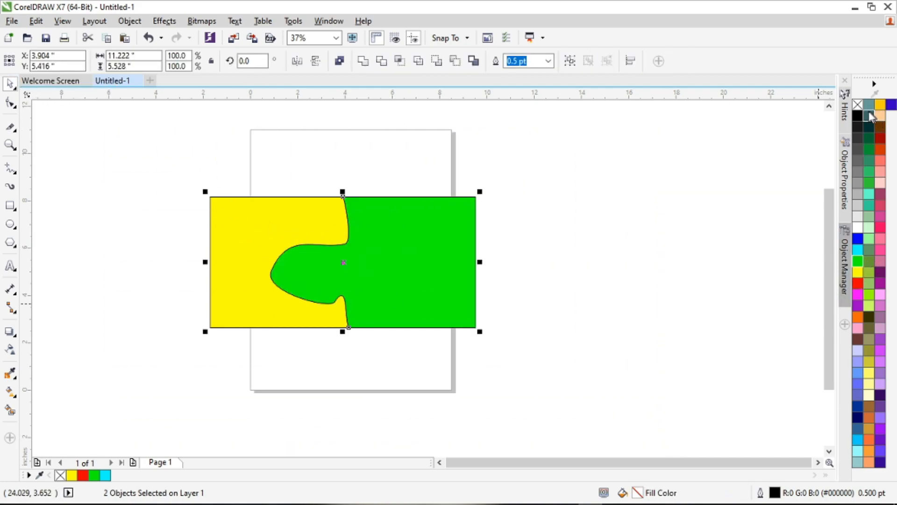
pyautogui.rightClick(858, 104)
# Step: Move the green piece to the right of the page and shift the yellow piece left
pyautogui.click(672, 266)
pyautogui.moveTo(449, 261); pyautogui.dragTo(680, 261)
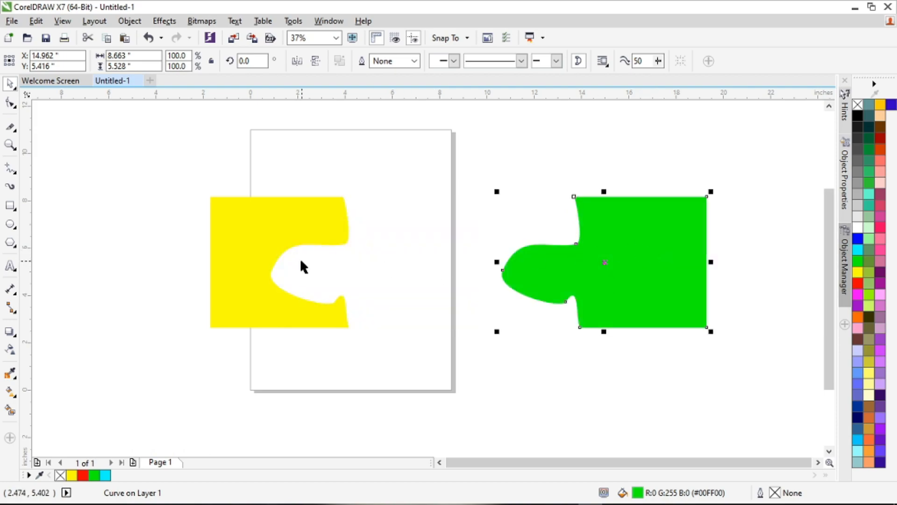
pyautogui.moveTo(285, 246); pyautogui.dragTo(243, 245)
# Step: Undo the piece moves, outline removal, green fill and puzzle-shaped cut to restore the yellow rectangle
pyautogui.hotkey('ctrl', 'z')
pyautogui.hotkey('ctrl', 'z')
pyautogui.hotkey('ctrl', 'z')
pyautogui.hotkey('ctrl', 'z')
pyautogui.hotkey('ctrl', 'z')
pyautogui.hotkey('ctrl', 'z')
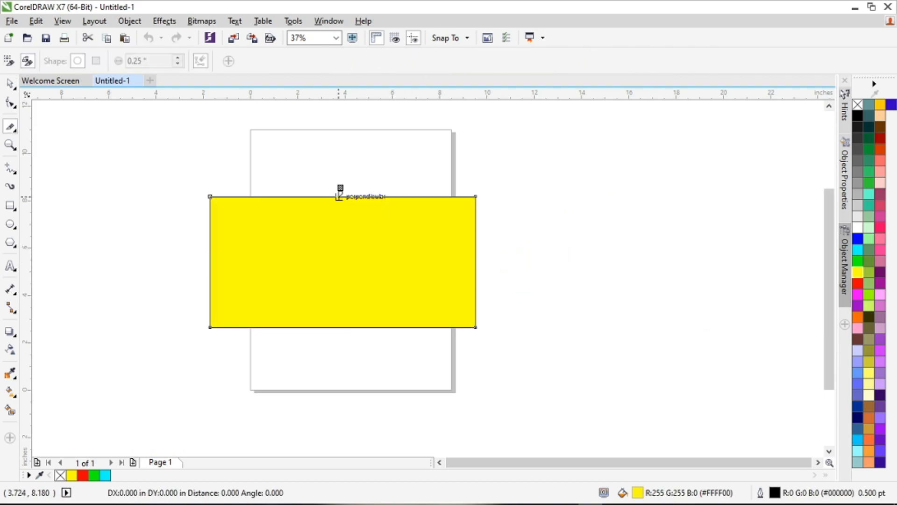
# Step: Cut the yellow rectangle in two with a straight, nearly vertical Knife line through its middle
pyautogui.click(340, 196)
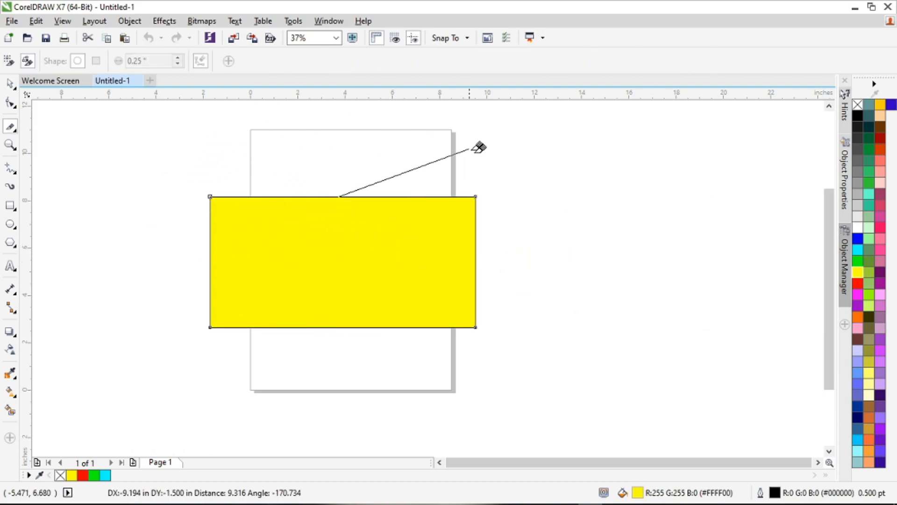
pyautogui.click(343, 328)
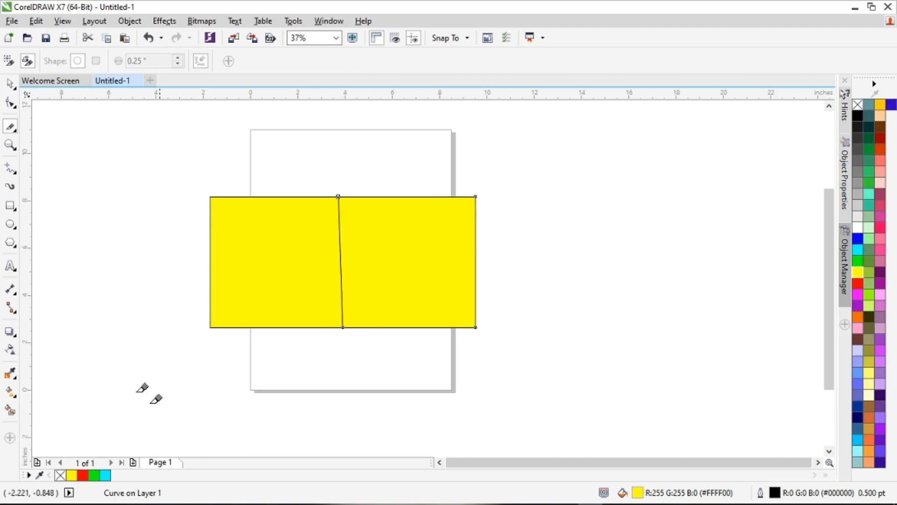
pyautogui.click(210, 262)
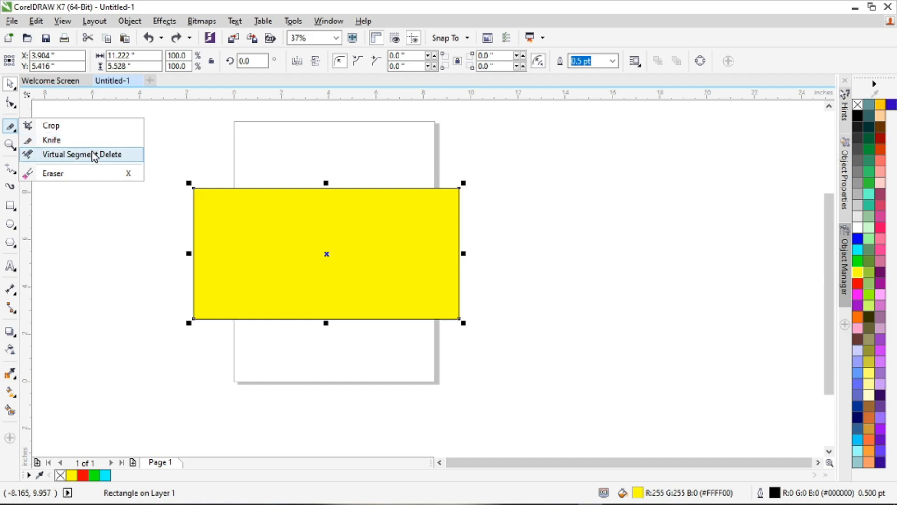
# Step: Select the yellow rectangle and delete it from the drawing
pyautogui.click(173, 145)
pyautogui.moveTo(151, 142); pyautogui.dragTo(517, 386)
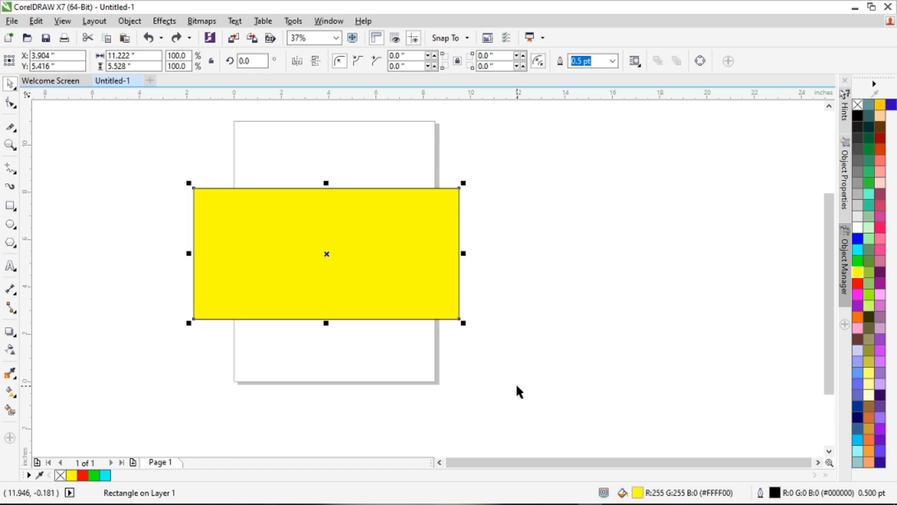
pyautogui.click(402, 284)
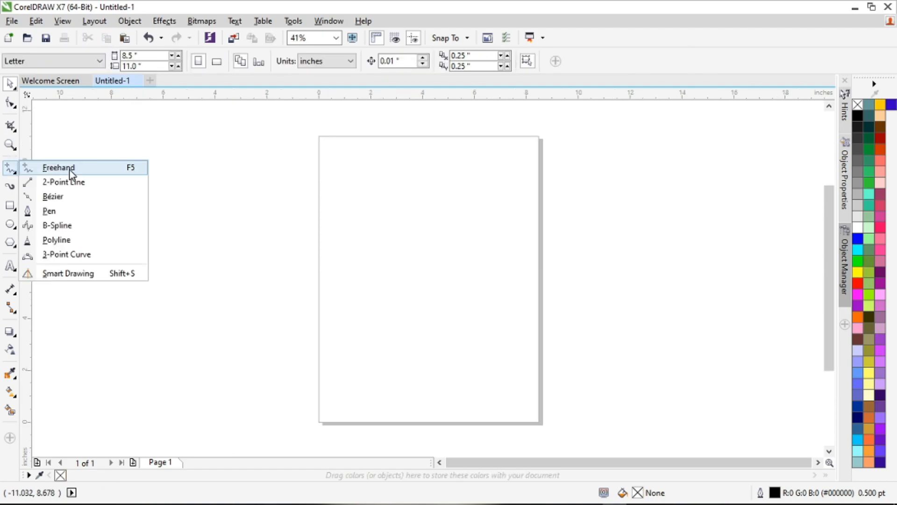
pyautogui.click(70, 169)
# Step: Draw a nearly vertical 2-point line about 8.3 inches tall beside the page's left edge and give it an 8 pt outline
pyautogui.click(10, 168)
pyautogui.click(83, 184)
pyautogui.moveTo(269, 181); pyautogui.dragTo(274, 405)
pyautogui.click(451, 61)
pyautogui.click(442, 153)
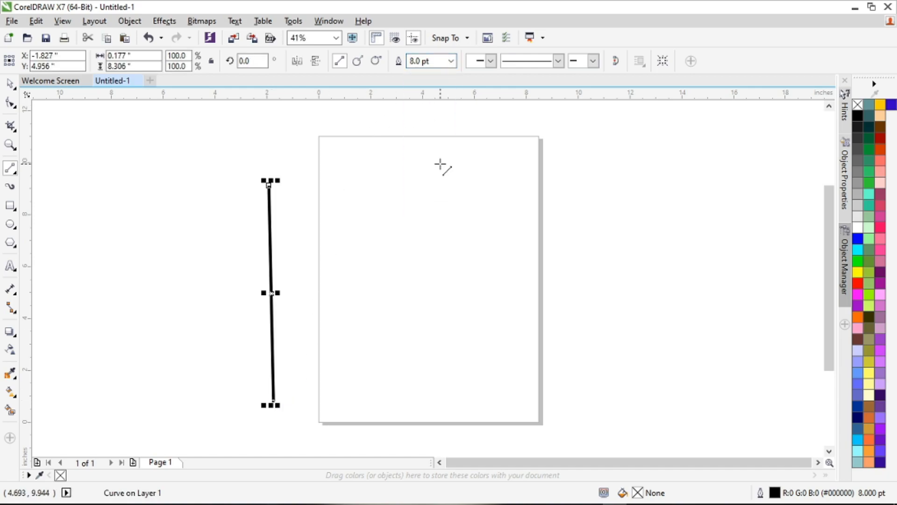
# Step: Place a red-outlined copy of the line near the page's right edge and shift the black line farther left
pyautogui.moveTo(271, 295); pyautogui.dragTo(521, 260)
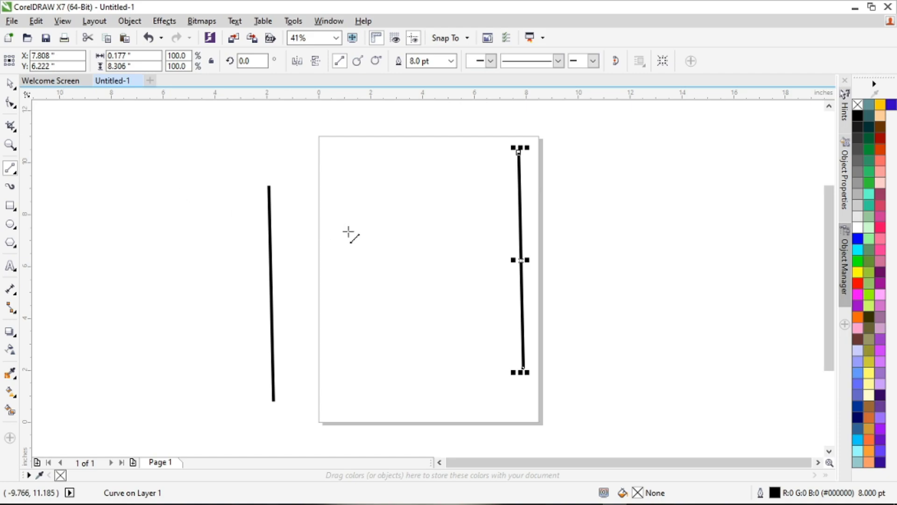
pyautogui.rightClick(856, 283)
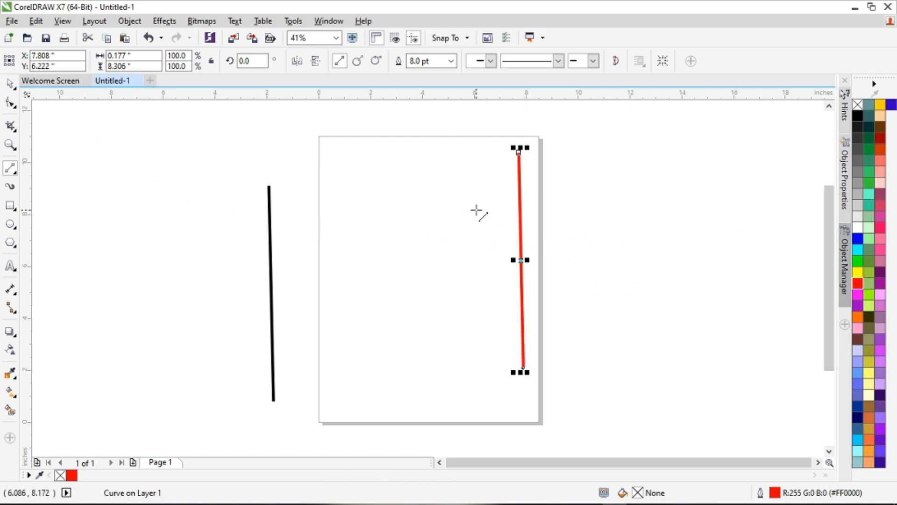
pyautogui.click(10, 84)
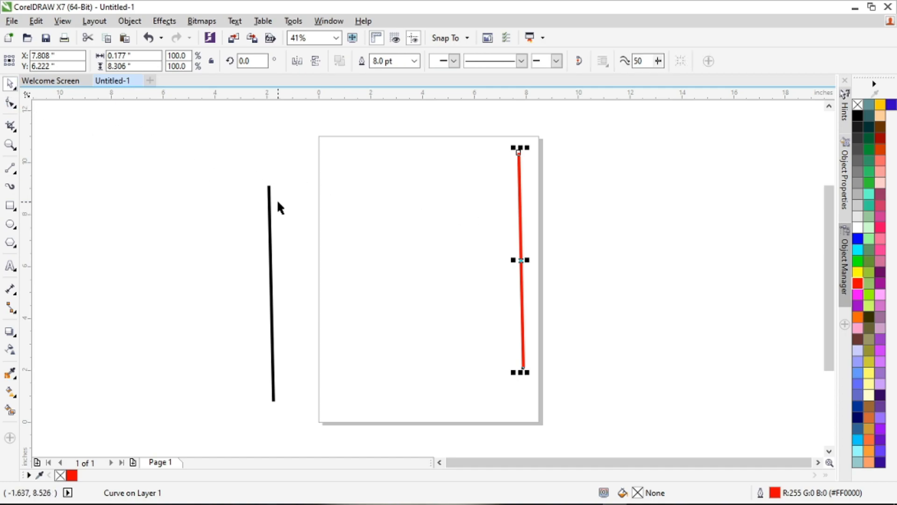
pyautogui.moveTo(270, 209); pyautogui.dragTo(215, 186)
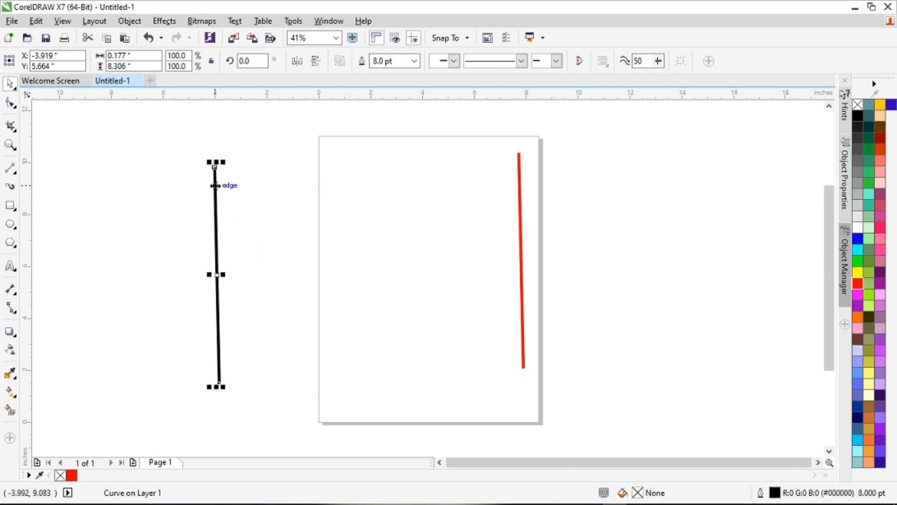
# Step: Delete the black line, and undo the deletion
pyautogui.press('Delete')
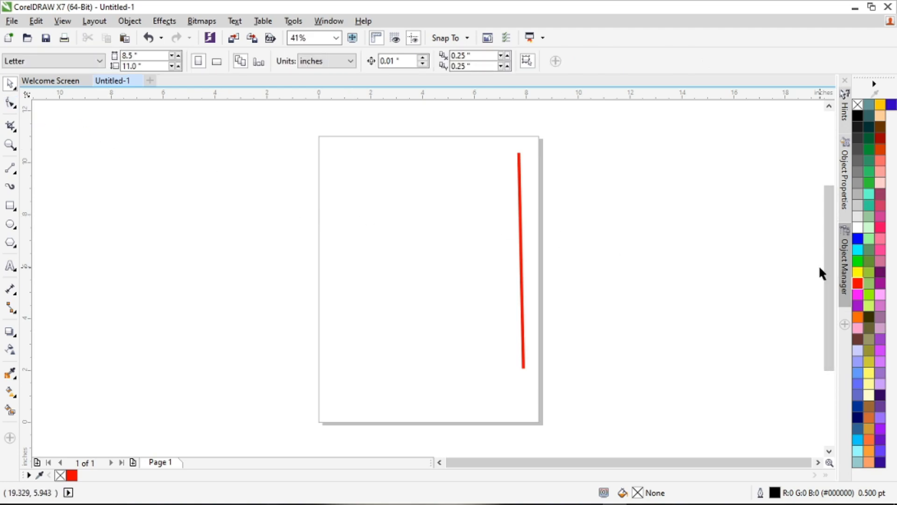
pyautogui.hotkey('ctrl', 'z')
# Step: Remove the red line with the Virtual Segment Delete tool, and undo the removal
pyautogui.click(15, 108)
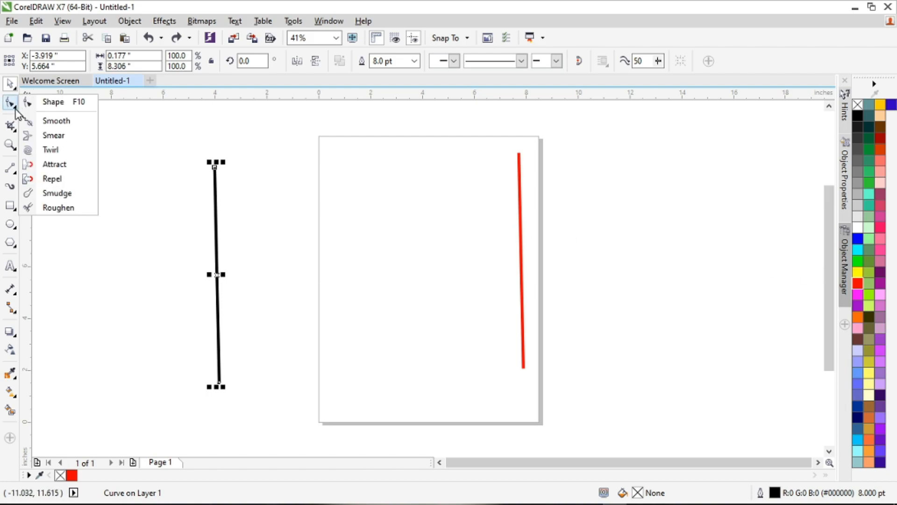
pyautogui.click(13, 127)
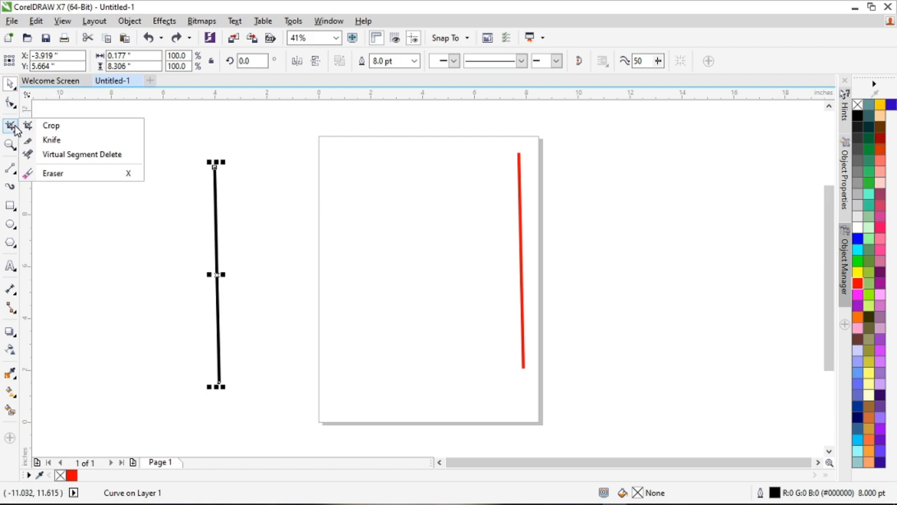
pyautogui.click(58, 155)
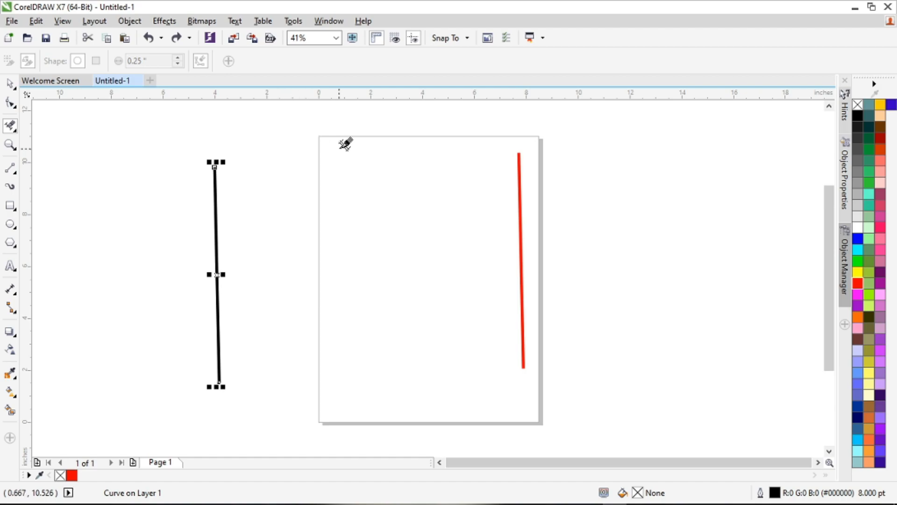
pyautogui.click(521, 152)
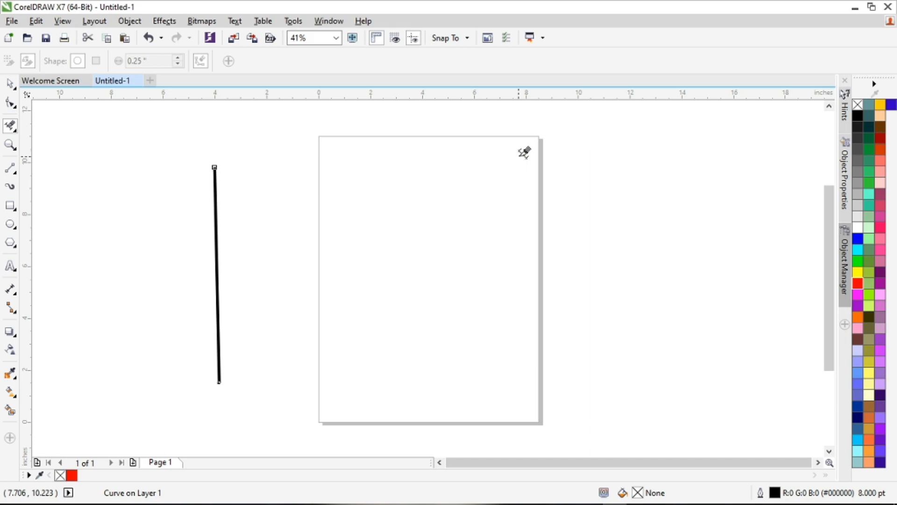
pyautogui.hotkey('ctrl', 'z')
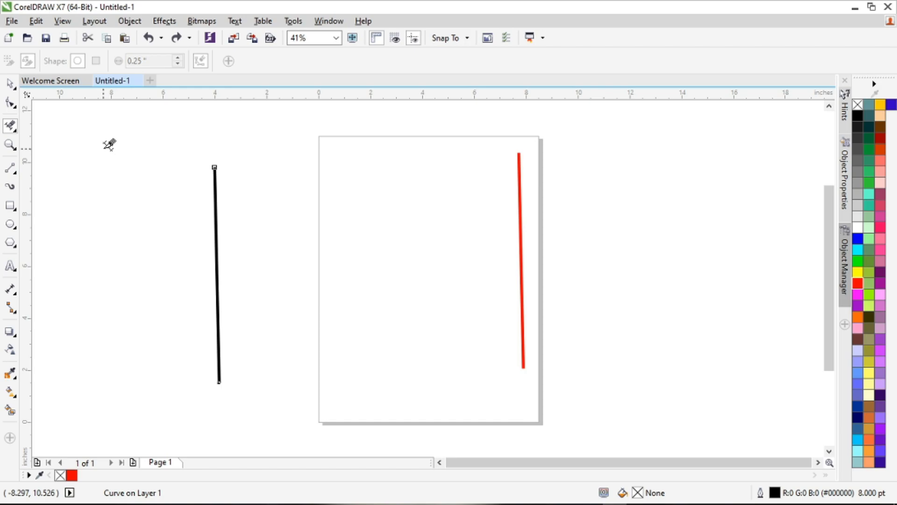
# Step: Remove first the red and then the black line with Virtual Segment Delete, and undo both removals
pyautogui.click(11, 127)
pyautogui.click(63, 154)
pyautogui.click(520, 153)
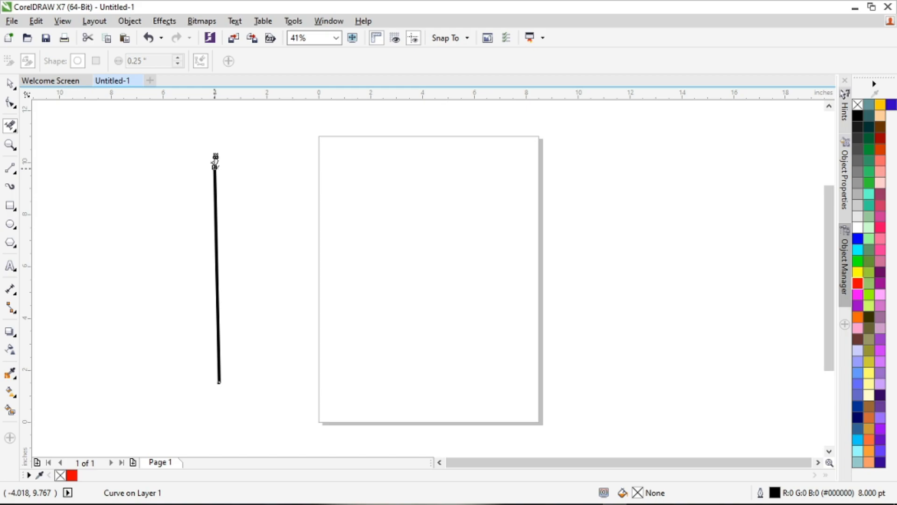
pyautogui.click(218, 165)
pyautogui.hotkey('ctrl', 'z')
pyautogui.hotkey('ctrl', 'z')
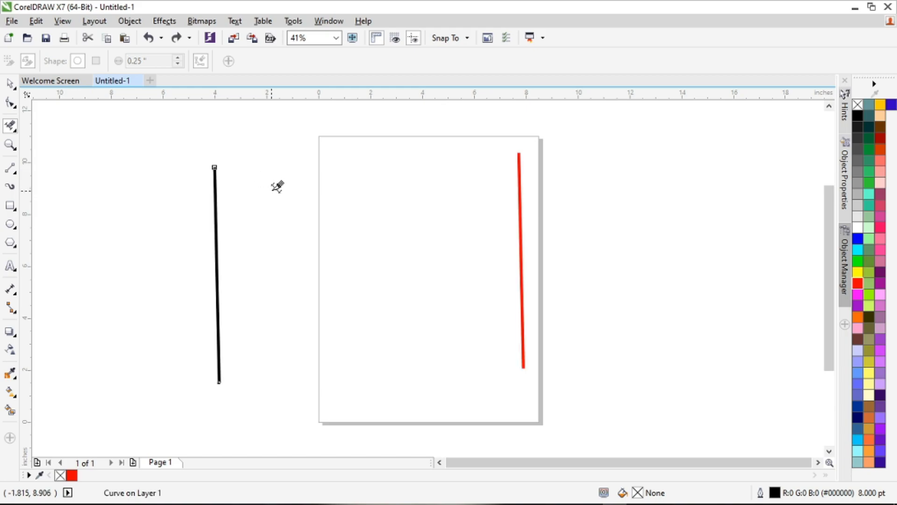
# Step: Rotate the red line to about 272 degrees and lay it nearly horizontally across the middle of the black line
pyautogui.click(10, 84)
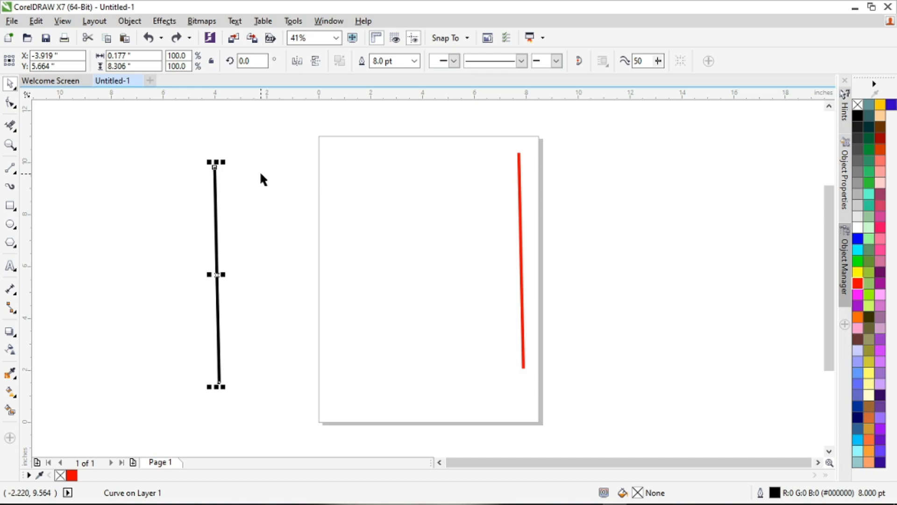
pyautogui.press('F10')
pyautogui.click(520, 231)
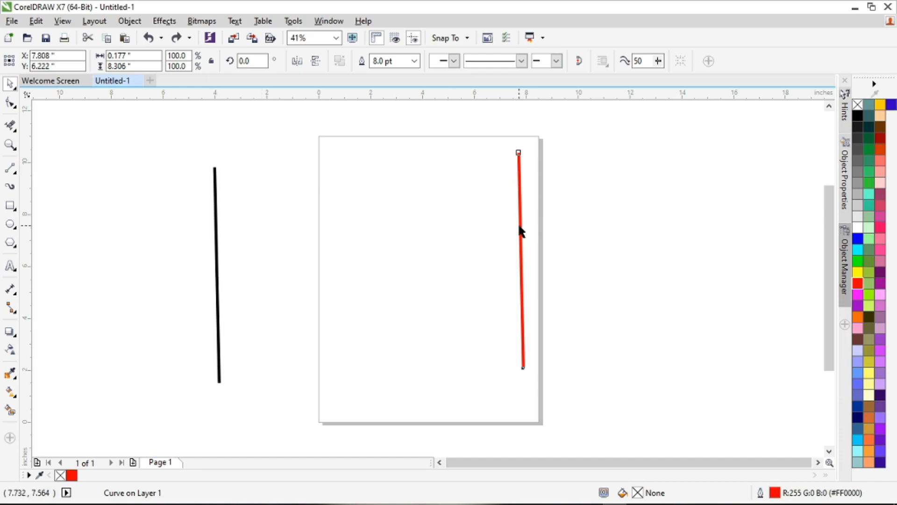
pyautogui.click(10, 84)
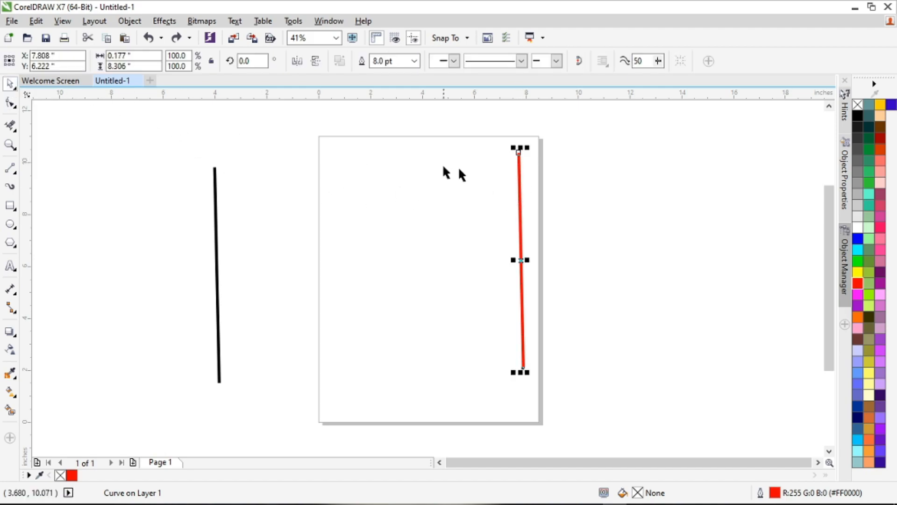
pyautogui.click(521, 218)
pyautogui.moveTo(527, 147); pyautogui.dragTo(291, 271)
pyautogui.click(593, 256)
pyautogui.click(476, 276)
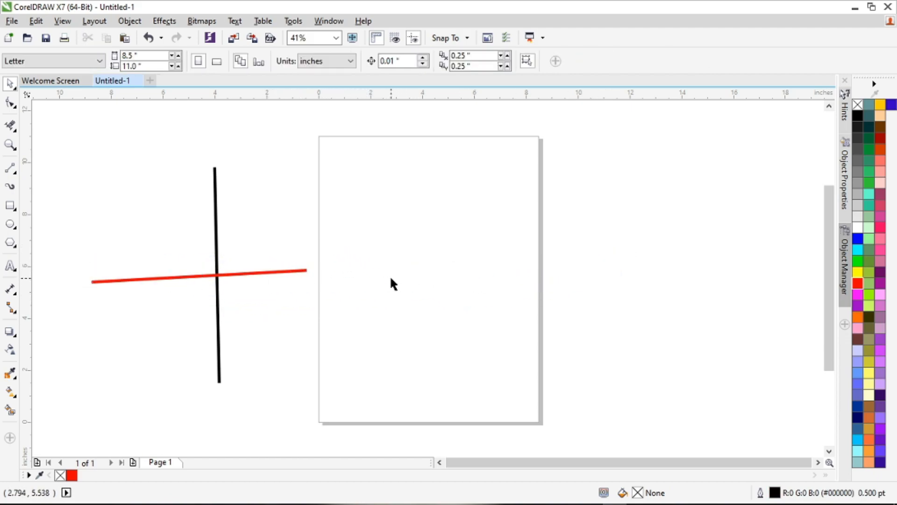
pyautogui.moveTo(291, 270); pyautogui.dragTo(326, 268)
# Step: Set the outline width of both lines to 16 pt and shift the red line slightly up across the black one
pyautogui.moveTo(85, 142); pyautogui.dragTo(418, 422)
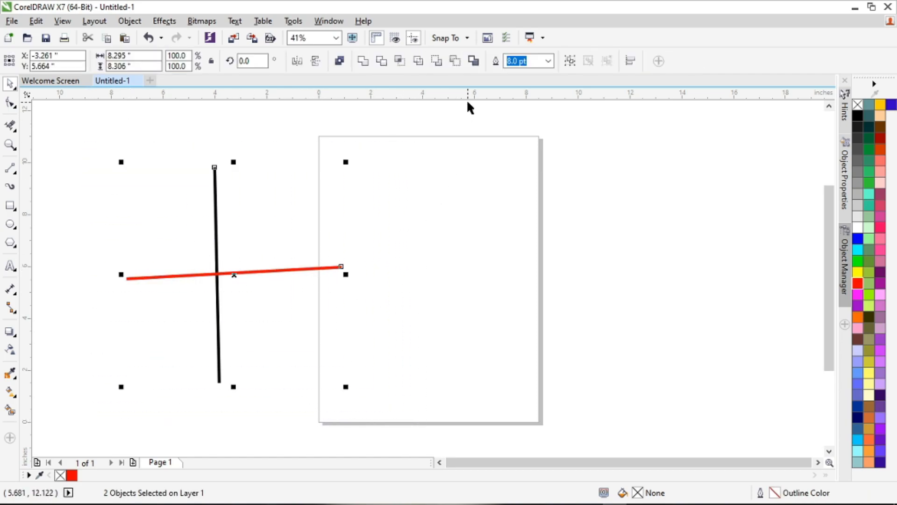
pyautogui.click(548, 60)
pyautogui.click(530, 173)
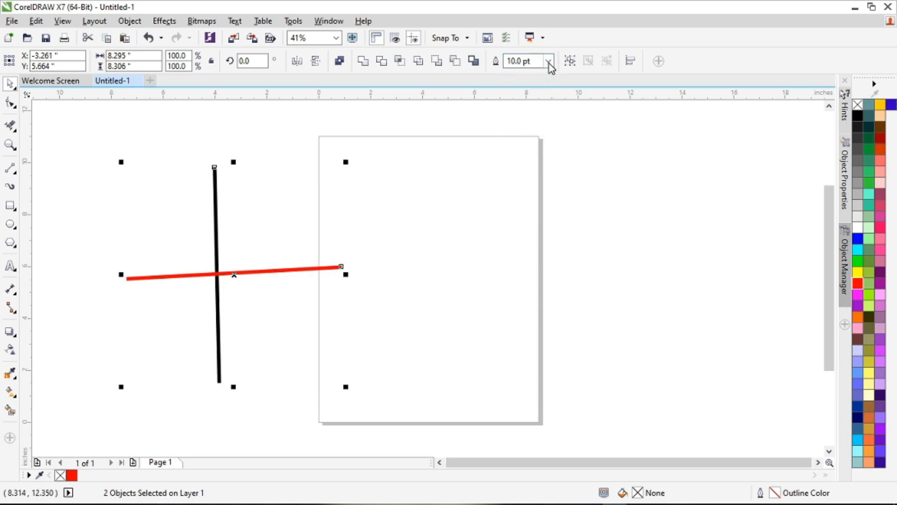
pyautogui.click(548, 61)
pyautogui.click(536, 193)
pyautogui.click(499, 224)
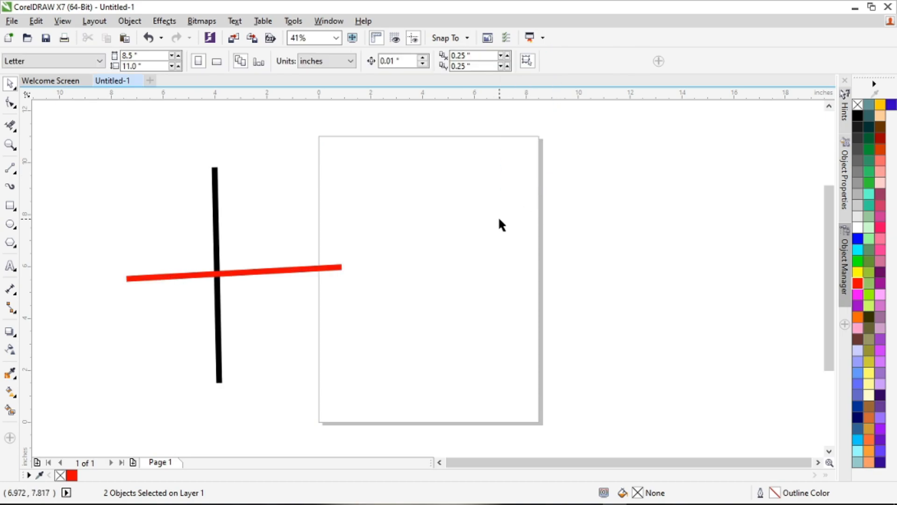
pyautogui.moveTo(291, 269)
pyautogui.mouseDown()
pyautogui.moveTo(478, 238)
pyautogui.moveTo(286, 257)
pyautogui.mouseUp()
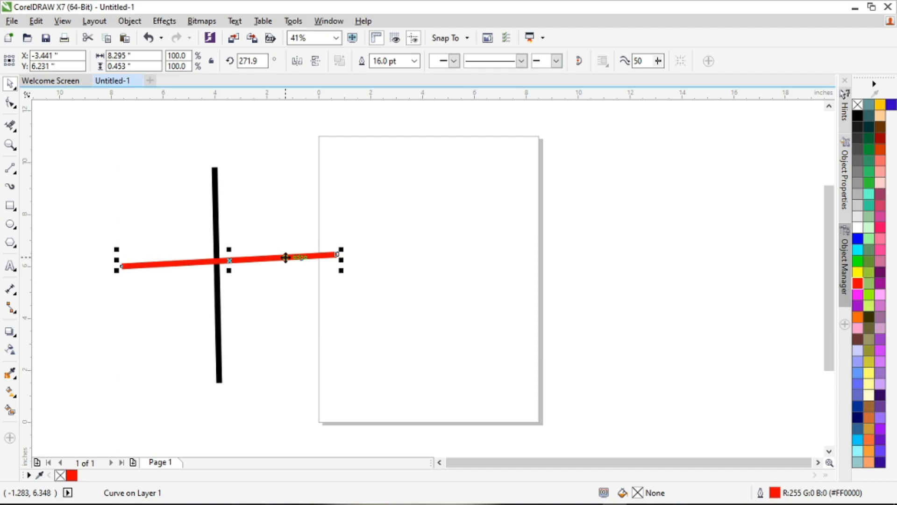
pyautogui.click(288, 217)
# Step: With Virtual Segment Delete, remove the black line's upper part, the red line's right and left parts, and the remaining black part
pyautogui.click(16, 132)
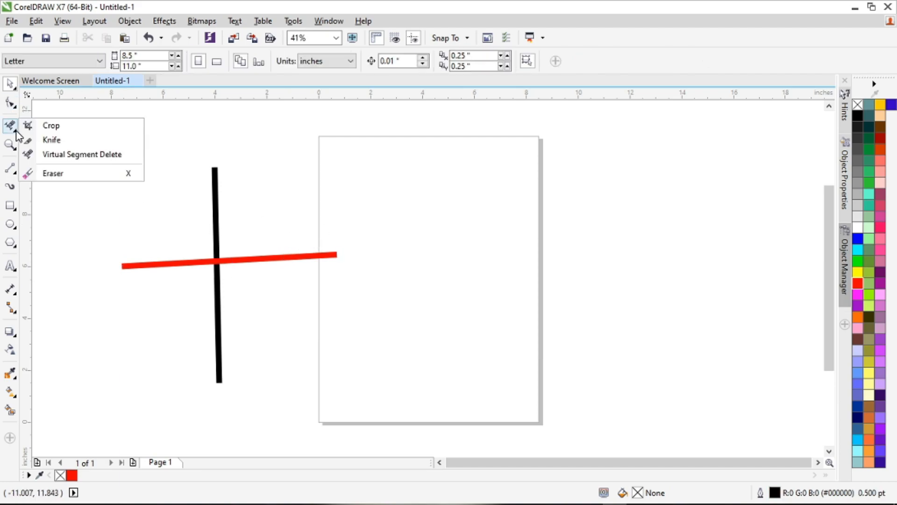
pyautogui.click(64, 153)
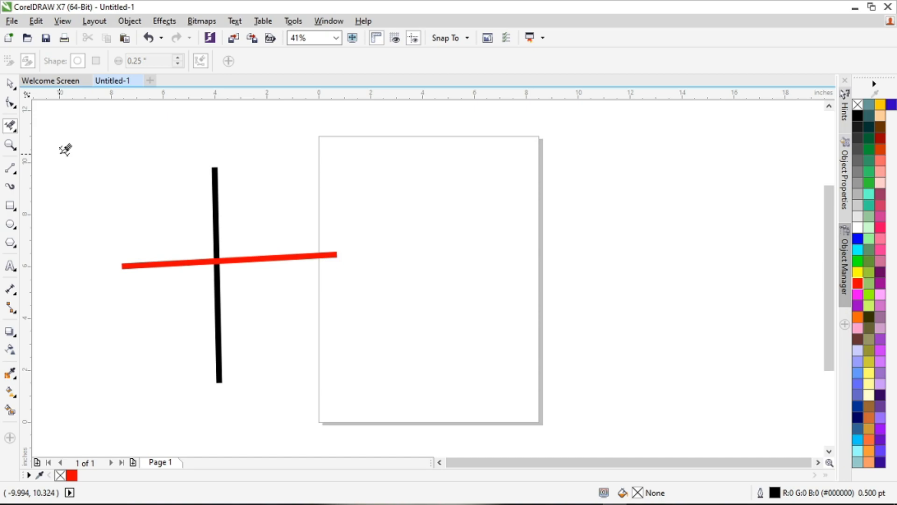
pyautogui.click(217, 167)
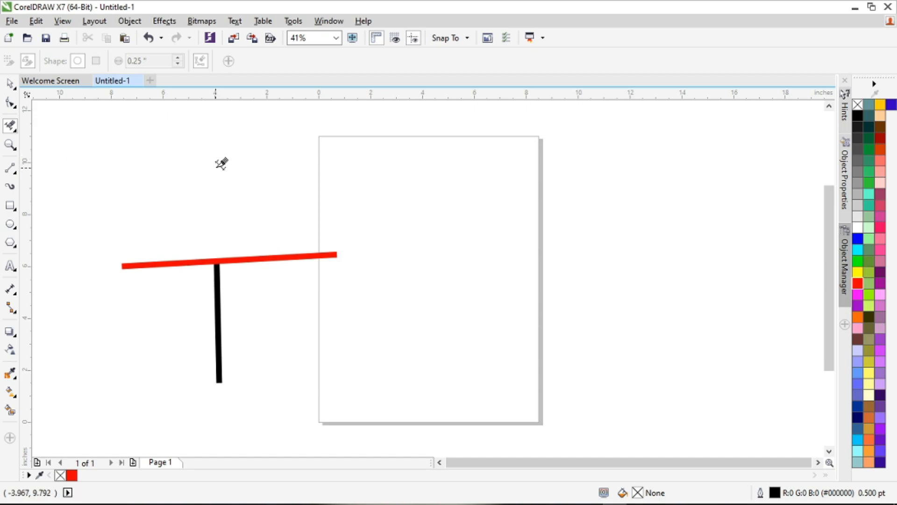
pyautogui.click(326, 252)
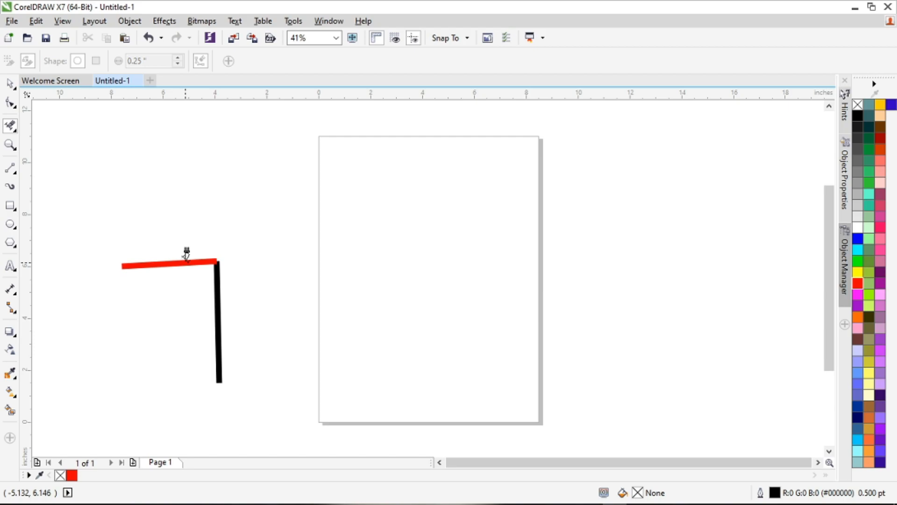
pyautogui.click(188, 256)
pyautogui.click(218, 271)
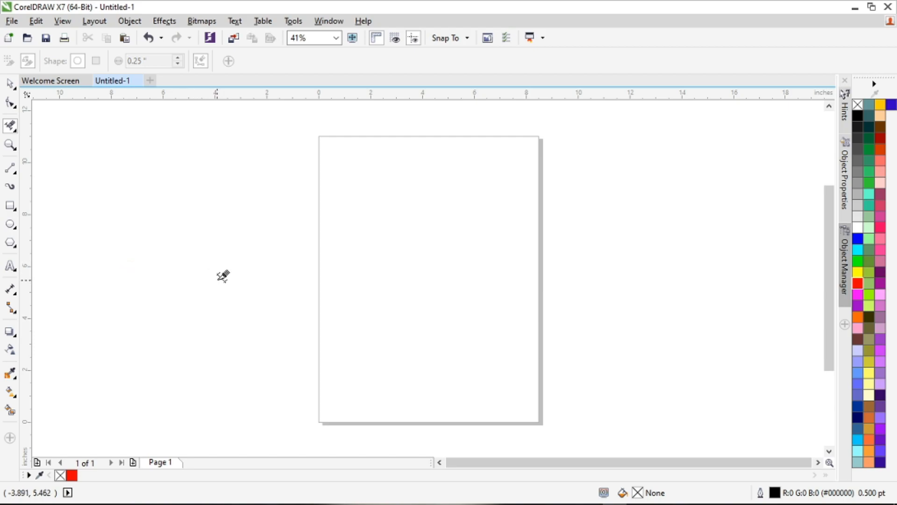
# Step: Undo the segment deletions to restore the full crossing red and black lines
pyautogui.hotkey('ctrl', 'z')
pyautogui.hotkey('ctrl', 'z')
pyautogui.hotkey('ctrl', 'z')
pyautogui.hotkey('ctrl', 'z')
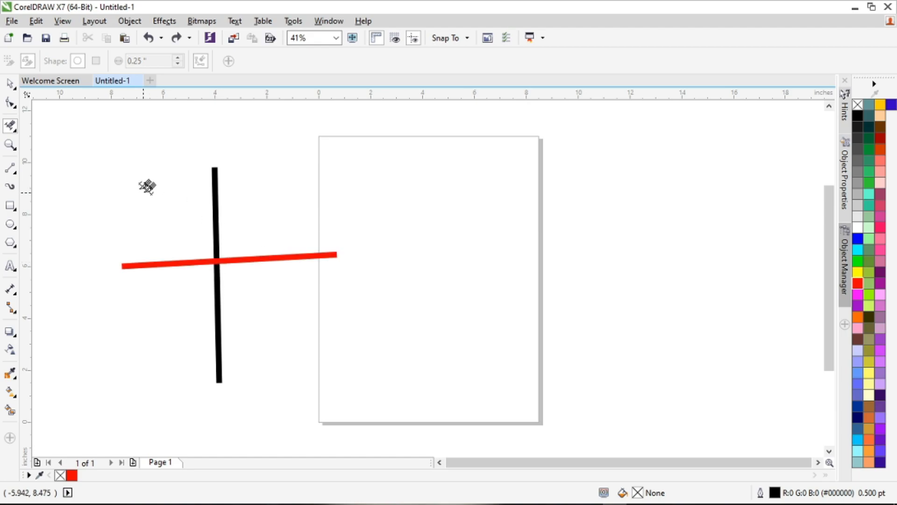
# Step: Select both crossing lines together and delete them
pyautogui.click(11, 85)
pyautogui.click(74, 85)
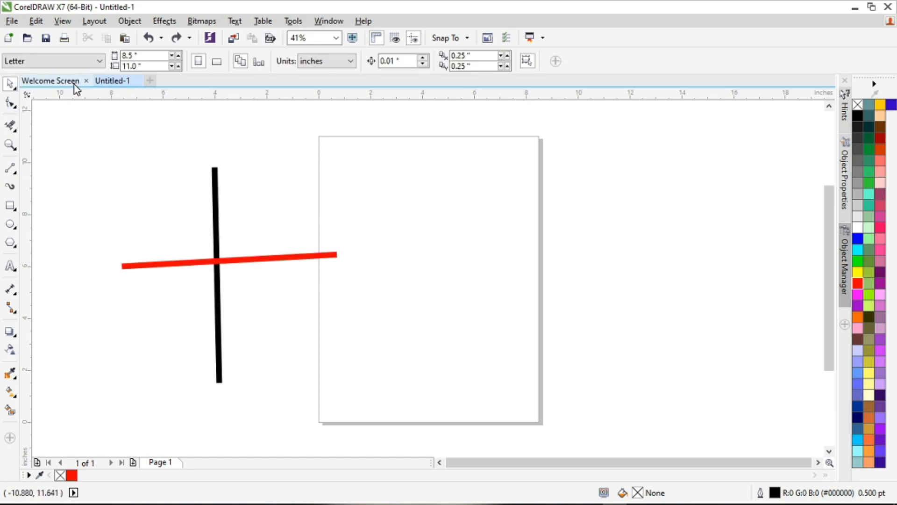
pyautogui.moveTo(84, 139); pyautogui.dragTo(382, 396)
pyautogui.press('Delete')
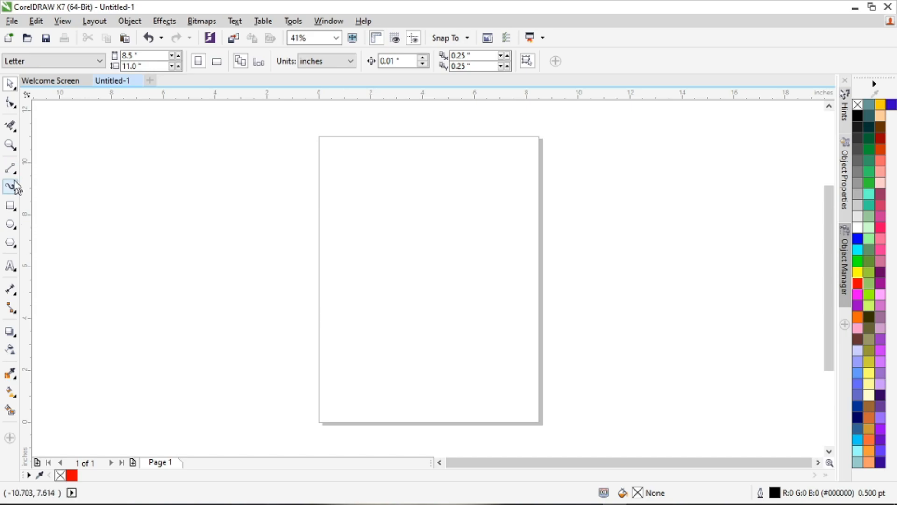
# Step: Draw a near-vertical straight line about 8.4 inches tall beside the page's left edge and set its outline width to 12 pt
pyautogui.click(10, 168)
pyautogui.moveTo(315, 180); pyautogui.dragTo(312, 397)
pyautogui.click(448, 63)
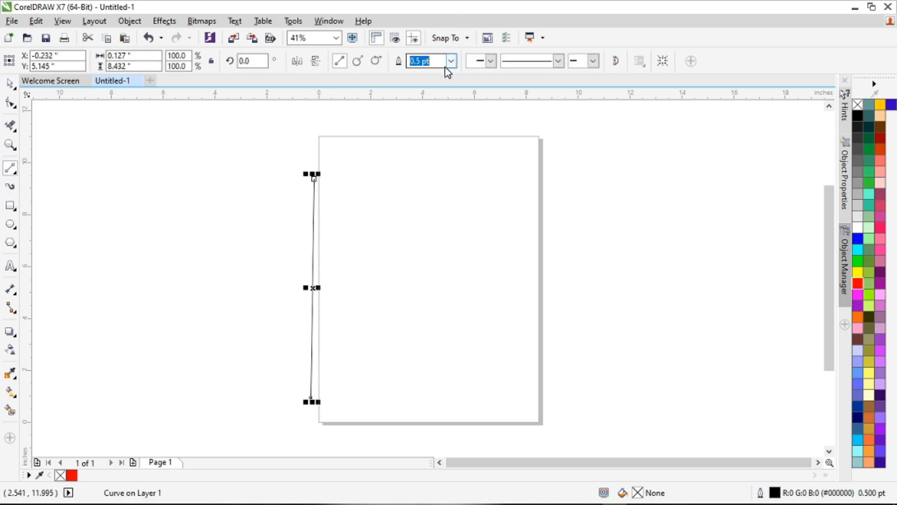
pyautogui.click(452, 61)
pyautogui.click(429, 172)
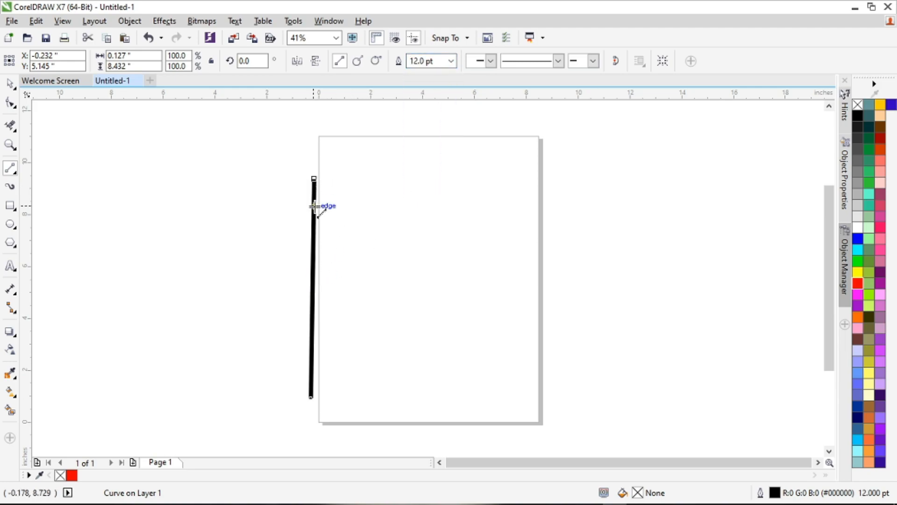
# Step: Make a rotated copy of the line about its centre, repeat it to form a seven-line starburst, and group all the lines
pyautogui.click(10, 84)
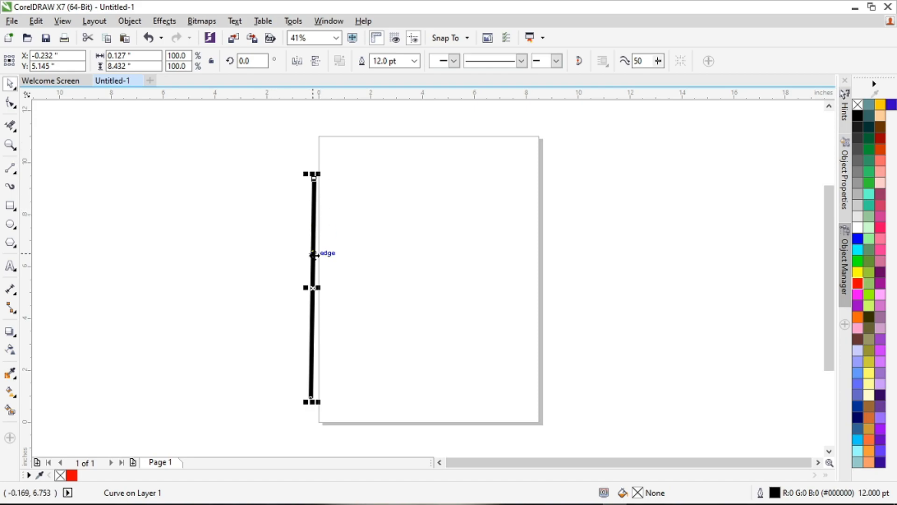
pyautogui.click(313, 286)
pyautogui.moveTo(320, 174); pyautogui.dragTo(363, 194)
pyautogui.hotkey('ctrl', 'r')
pyautogui.hotkey('ctrl', 'r')
pyautogui.hotkey('ctrl', 'r')
pyautogui.hotkey('ctrl', 'r')
pyautogui.hotkey('ctrl', 'r')
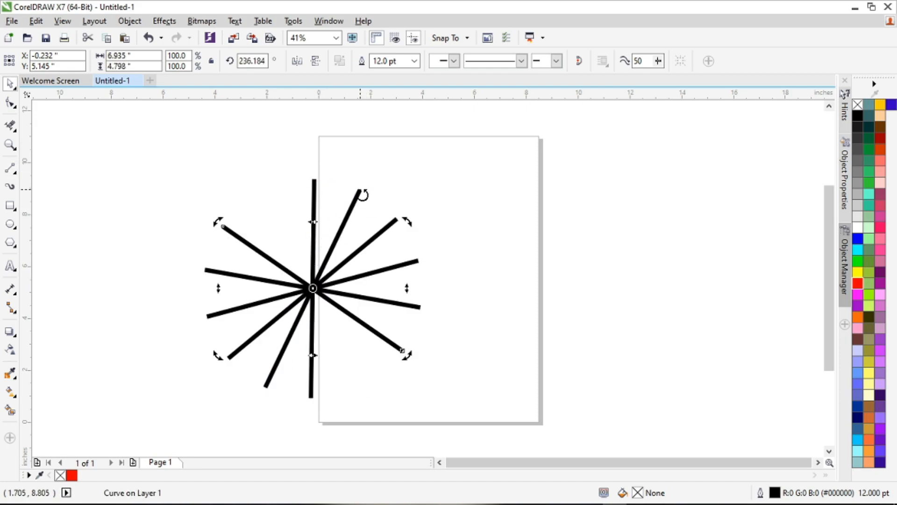
pyautogui.moveTo(120, 133); pyautogui.dragTo(483, 426)
pyautogui.hotkey('ctrl', 'g')
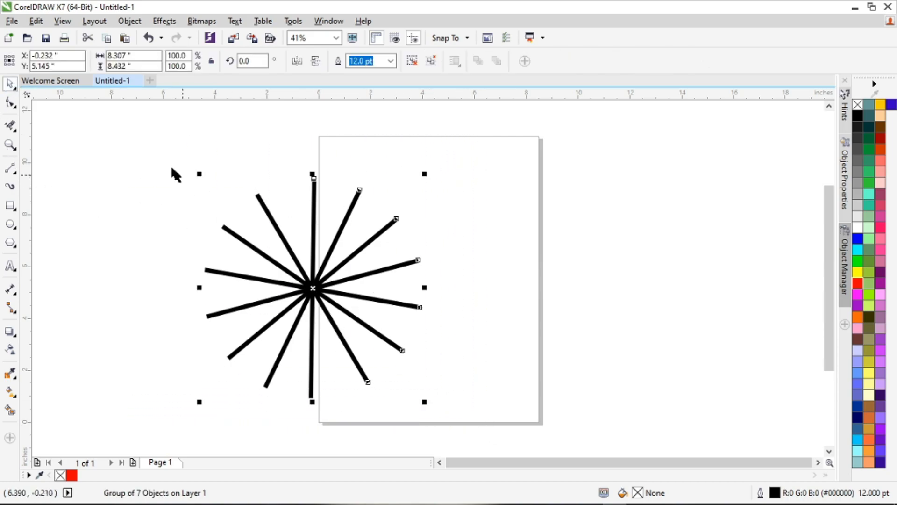
# Step: Draw a circle about 5.7 inches in diameter on the empty area beyond the page's right edge
pyautogui.scroll(-2, 187, 180)
pyautogui.click(10, 224)
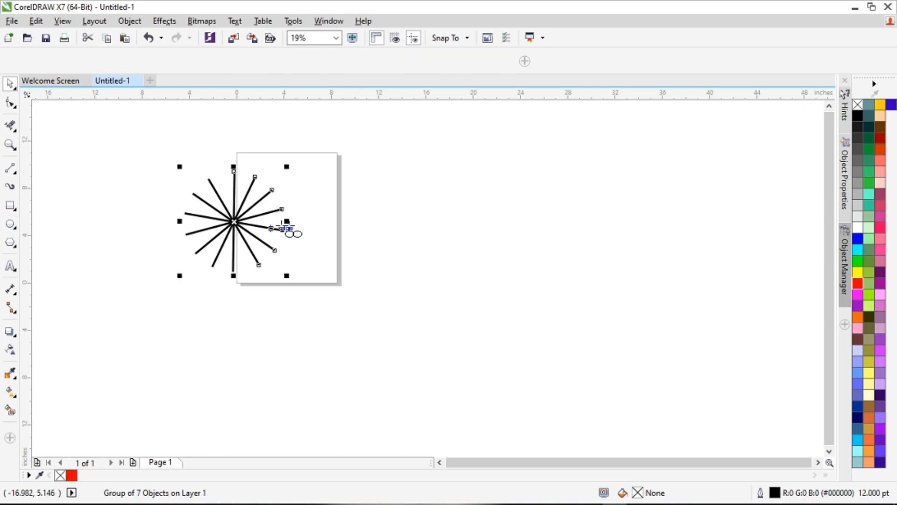
pyautogui.moveTo(395, 202); pyautogui.dragTo(461, 269)
pyautogui.click(11, 84)
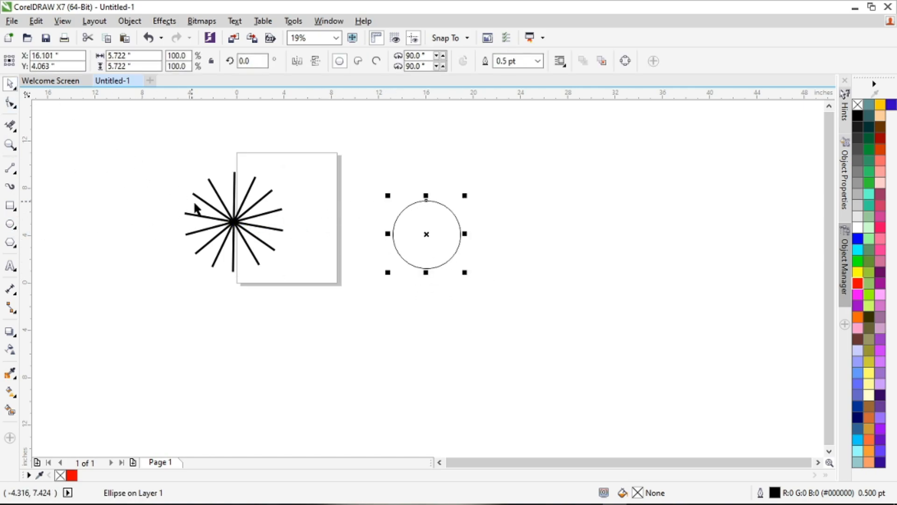
# Step: Align the circle's centre horizontally and vertically to the centre of the starburst group
pyautogui.click(299, 279)
pyautogui.click(393, 235)
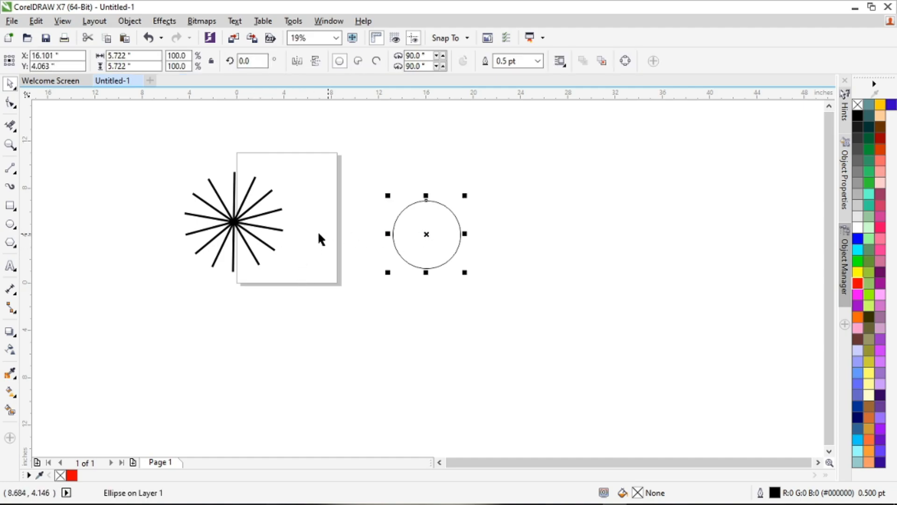
pyautogui.keyDown('shift'); pyautogui.click(233, 222); pyautogui.keyUp('shift')
pyautogui.press('c')
pyautogui.press('e')
pyautogui.click(423, 245)
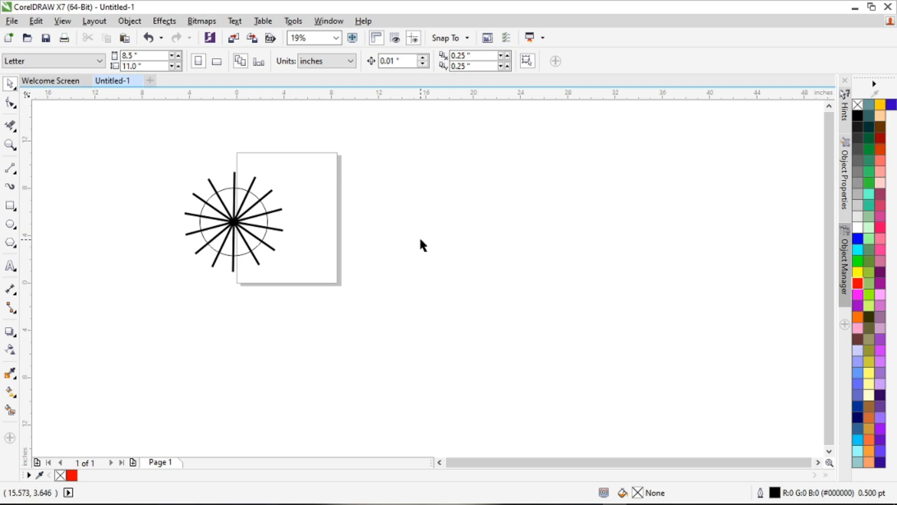
# Step: Ungroup the starburst into its separate lines and clear the selection
pyautogui.scroll(4, 214, 192)
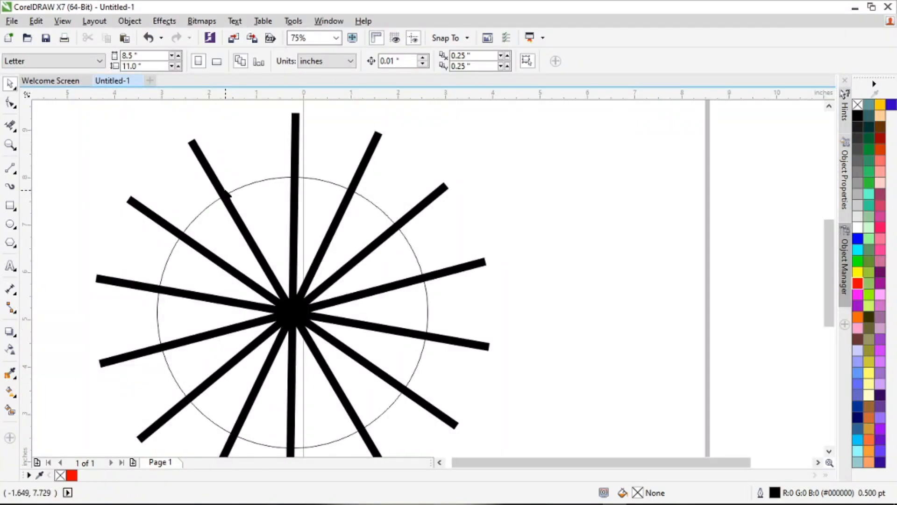
pyautogui.click(447, 271)
pyautogui.hotkey('ctrl', 'u')
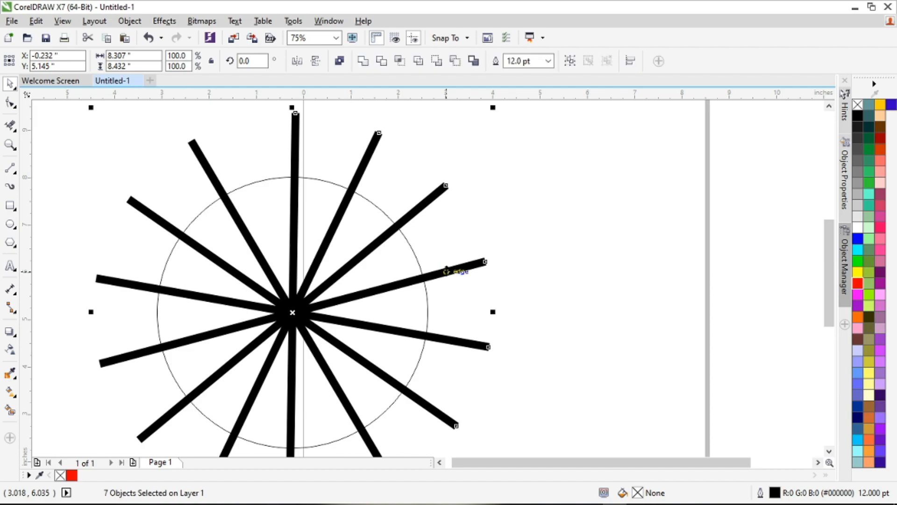
pyautogui.click(524, 261)
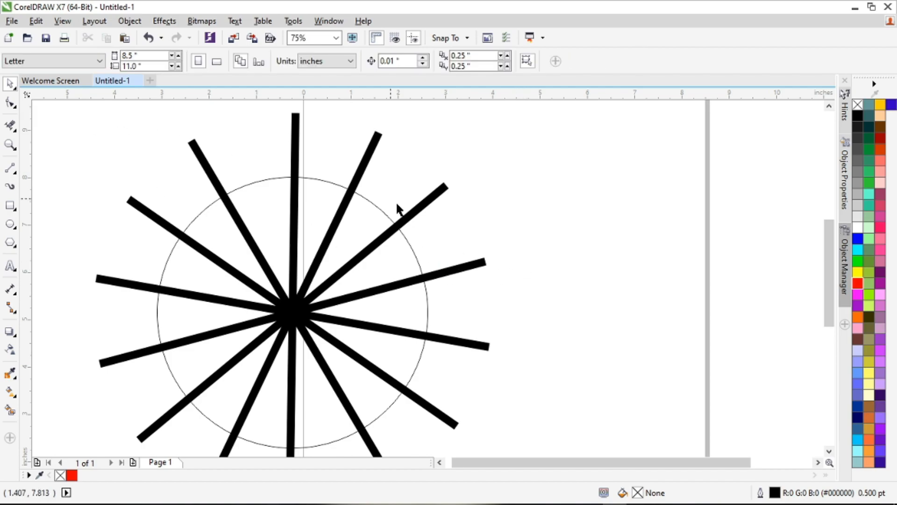
# Step: With the Shape tool, shorten the line rising gently to the right by moving both its end nodes onto the circle
pyautogui.click(475, 271)
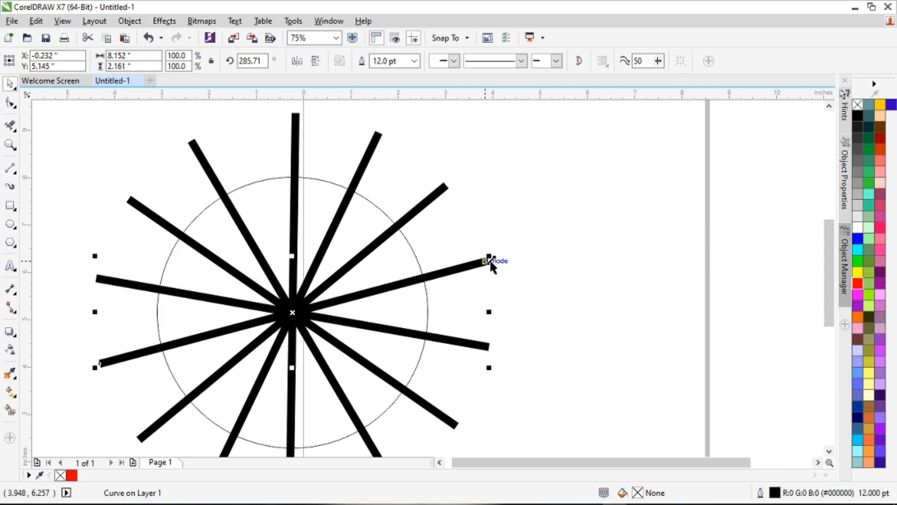
pyautogui.click(10, 102)
pyautogui.moveTo(487, 261); pyautogui.dragTo(424, 278)
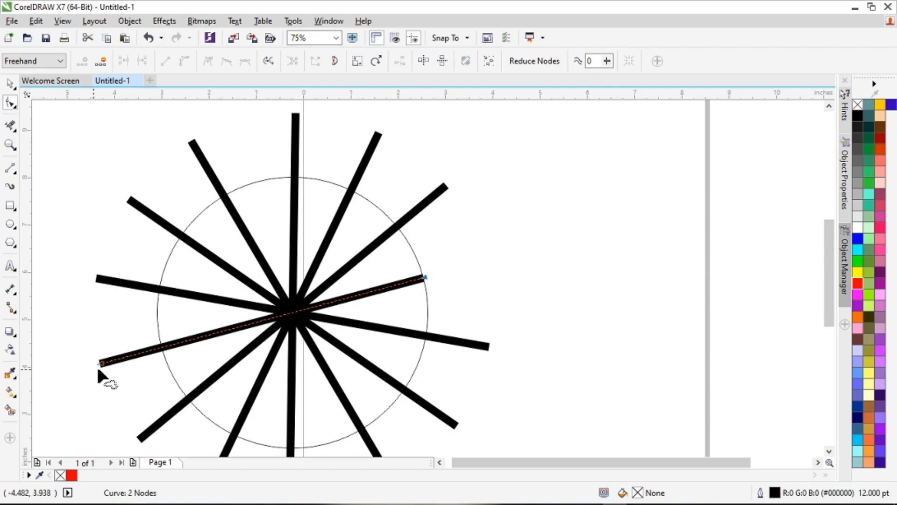
pyautogui.moveTo(101, 363); pyautogui.dragTo(169, 360)
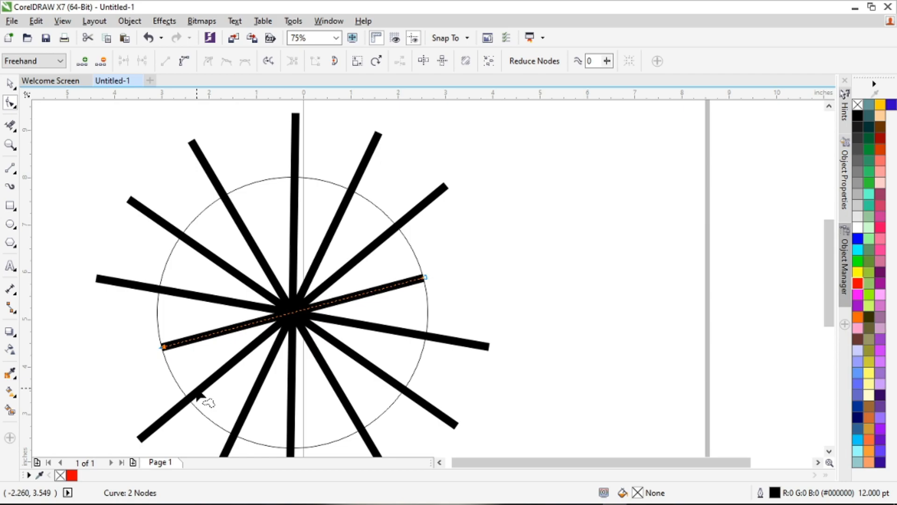
# Step: With Virtual Segment Delete, remove one by one the four upper line ends that stick out above the circle
pyautogui.click(14, 128)
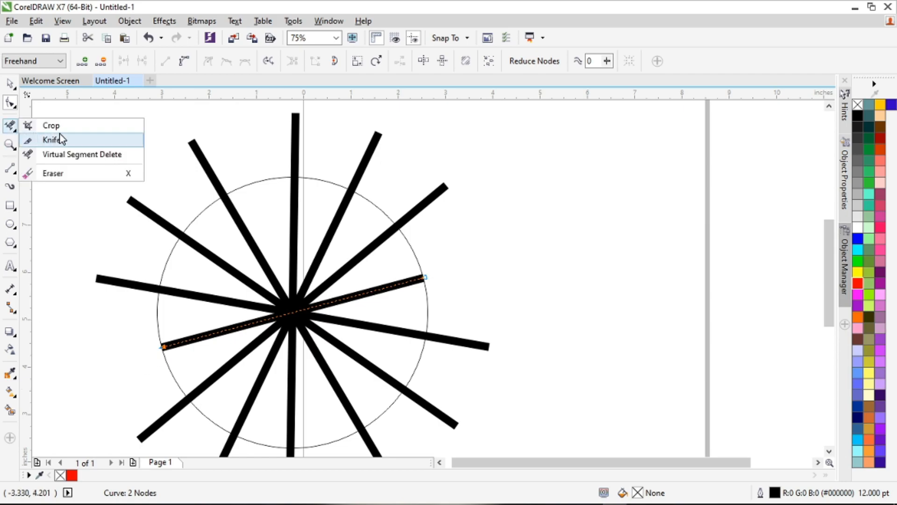
pyautogui.click(71, 153)
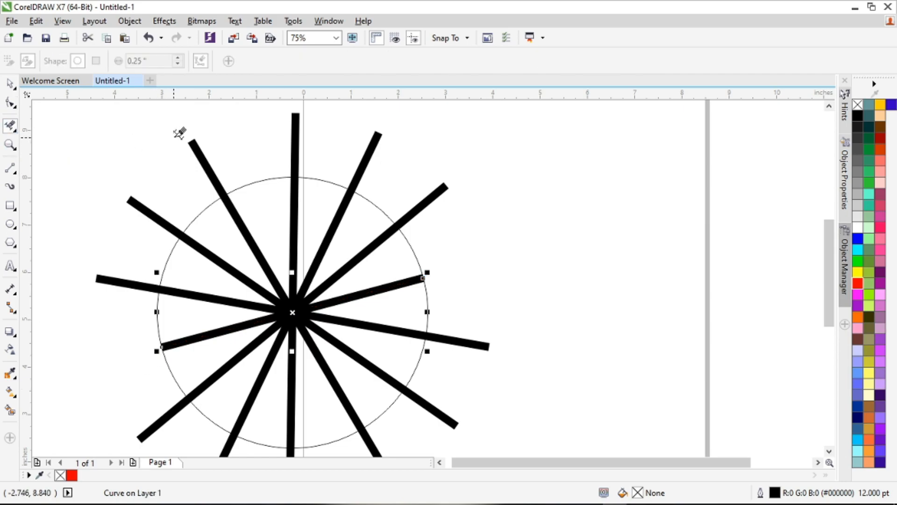
pyautogui.click(193, 140)
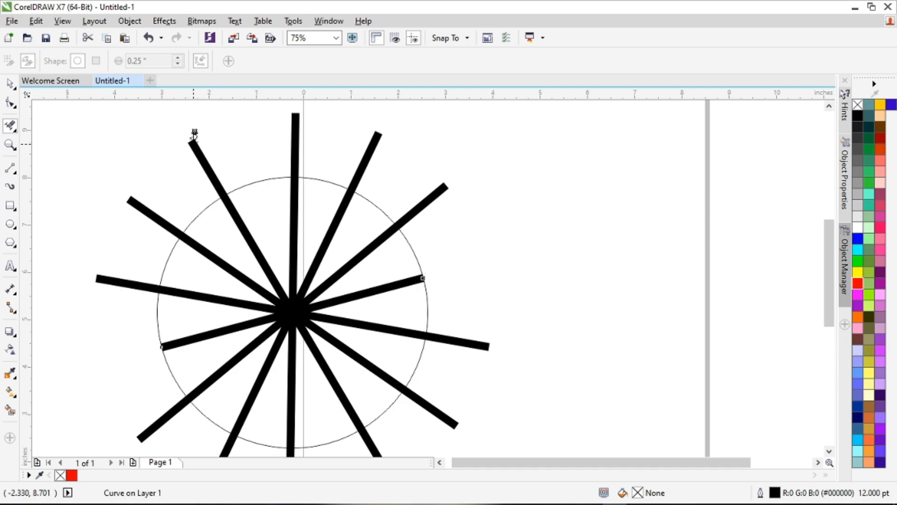
pyautogui.click(295, 117)
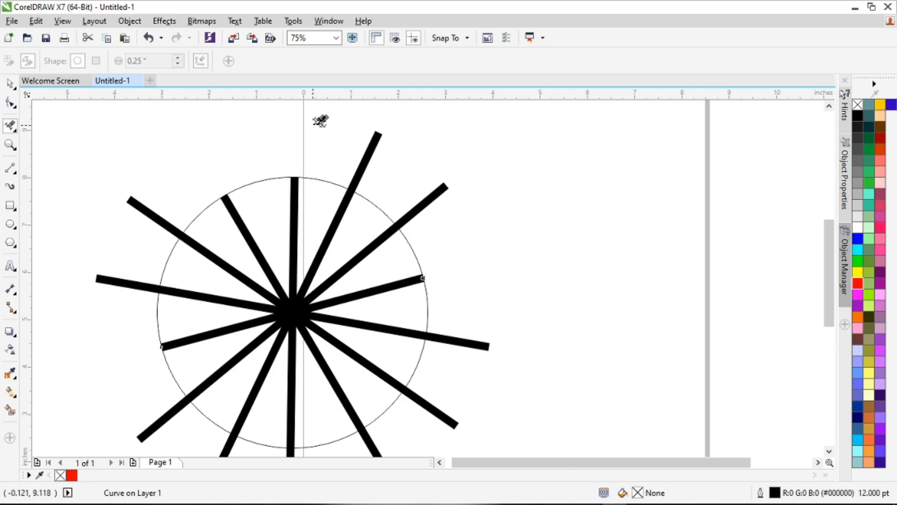
pyautogui.click(376, 134)
pyautogui.click(442, 180)
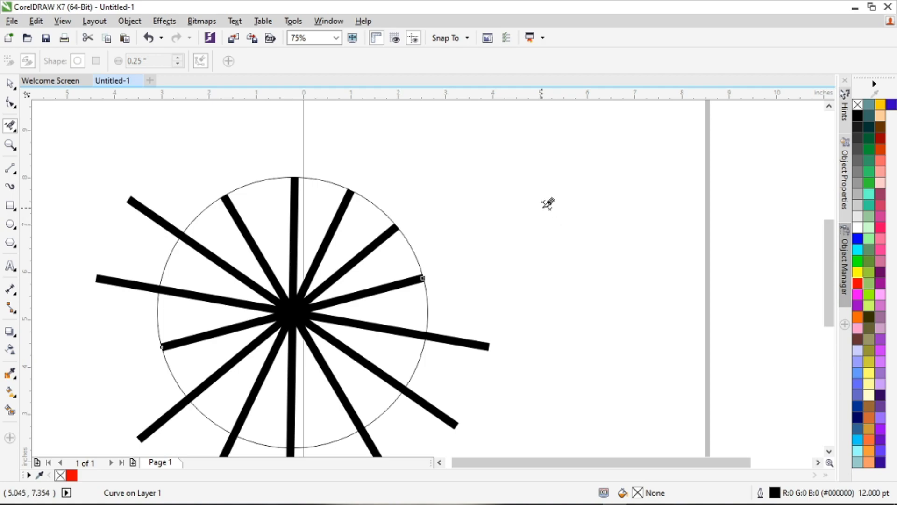
# Step: Undo the four single segment deletions on the upper lines
pyautogui.hotkey('ctrl', 'z')
pyautogui.hotkey('ctrl', 'z')
pyautogui.hotkey('ctrl', 'z')
pyautogui.hotkey('ctrl', 'z')
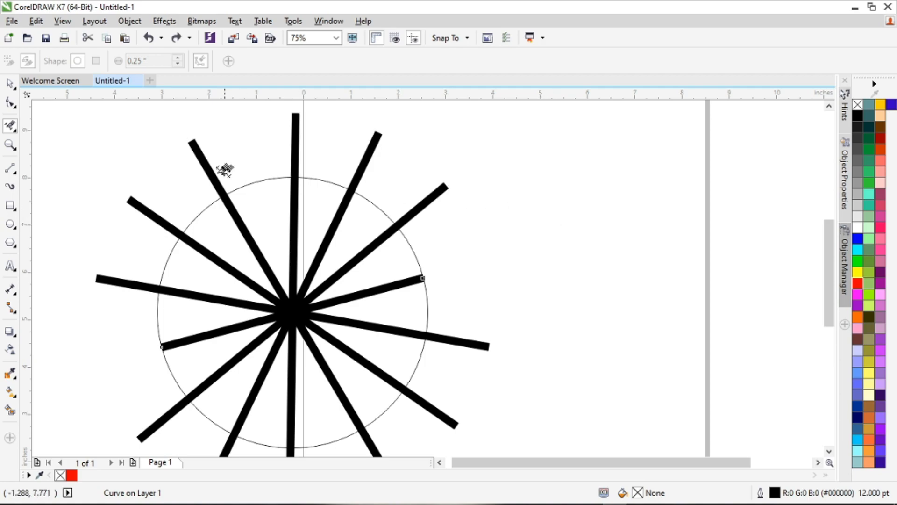
# Step: Remove the four upper line ends outside the circle using Virtual Segment Delete marquees, undoing the first marquee attempt
pyautogui.moveTo(77, 117); pyautogui.dragTo(492, 174)
pyautogui.hotkey('ctrl', 'z')
pyautogui.scroll(-2, 237, 146)
pyautogui.scroll(2, 216, 120)
pyautogui.moveTo(168, 116)
pyautogui.mouseDown()
pyautogui.moveTo(326, 134)
pyautogui.moveTo(502, 170)
pyautogui.mouseUp()
pyautogui.moveTo(443, 170); pyautogui.dragTo(503, 208)
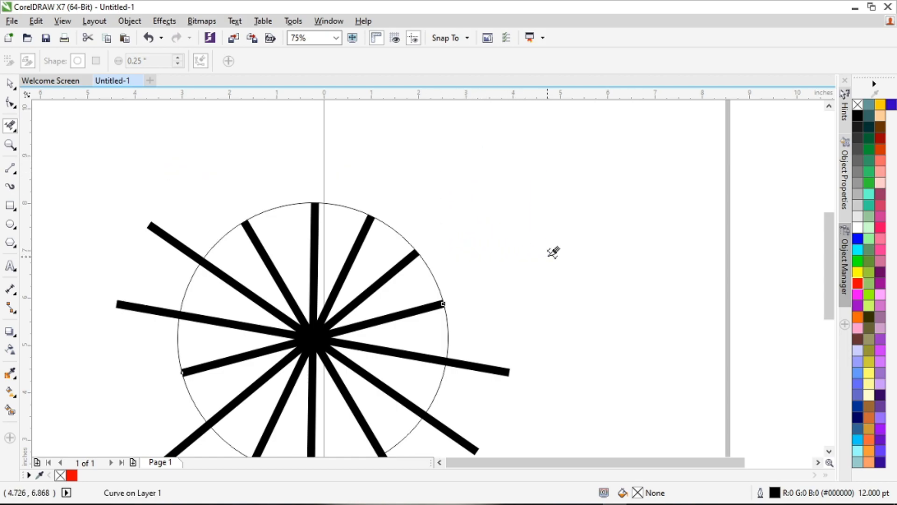
# Step: Remove the remaining line ends outside the circle with Virtual Segment Delete marquees, and delete the steep upper-left spoke inside it
pyautogui.scroll(-2, 526, 288)
pyautogui.scroll(1, 528, 290)
pyautogui.moveTo(582, 299); pyautogui.dragTo(486, 370)
pyautogui.moveTo(573, 279); pyautogui.dragTo(506, 324)
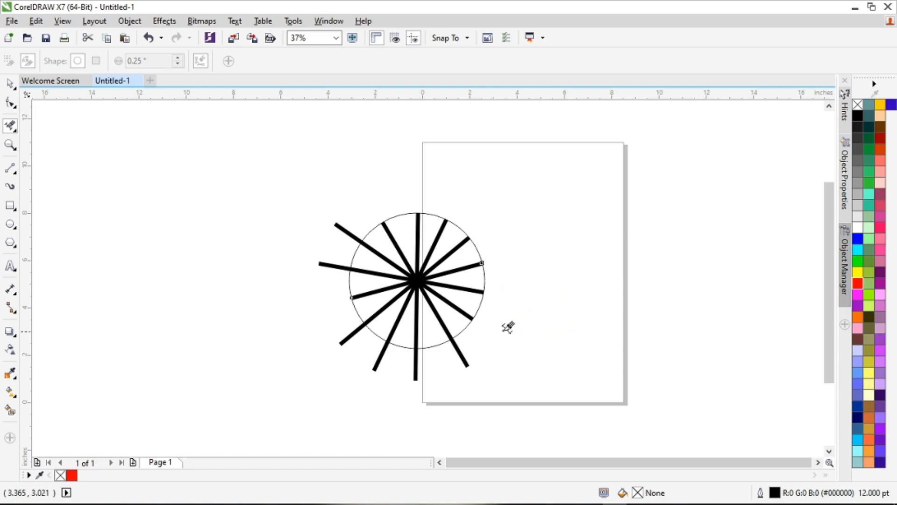
pyautogui.moveTo(550, 365); pyautogui.dragTo(306, 398)
pyautogui.moveTo(365, 390); pyautogui.dragTo(316, 320)
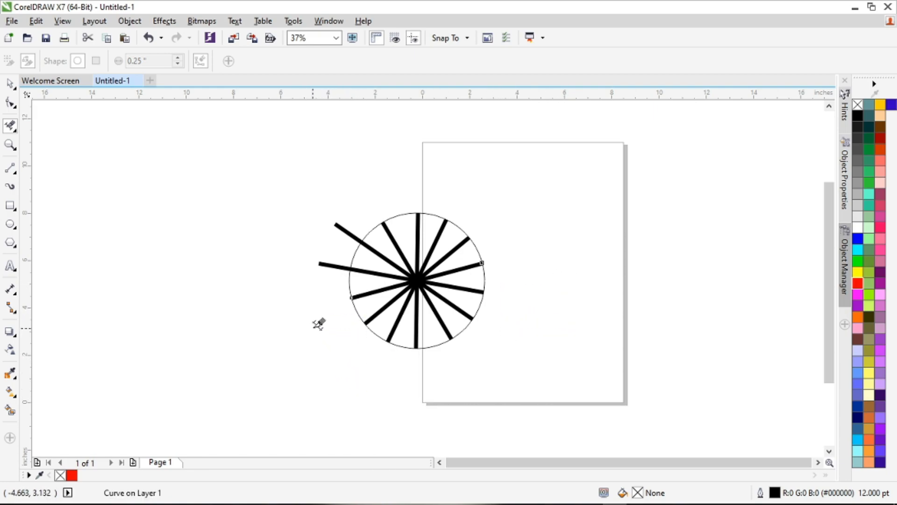
pyautogui.moveTo(287, 178); pyautogui.dragTo(339, 301)
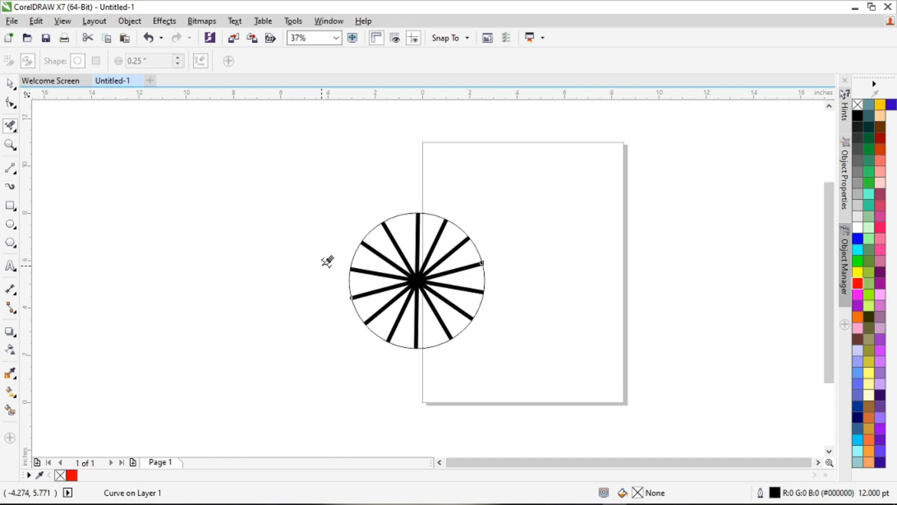
pyautogui.scroll(2, 470, 219)
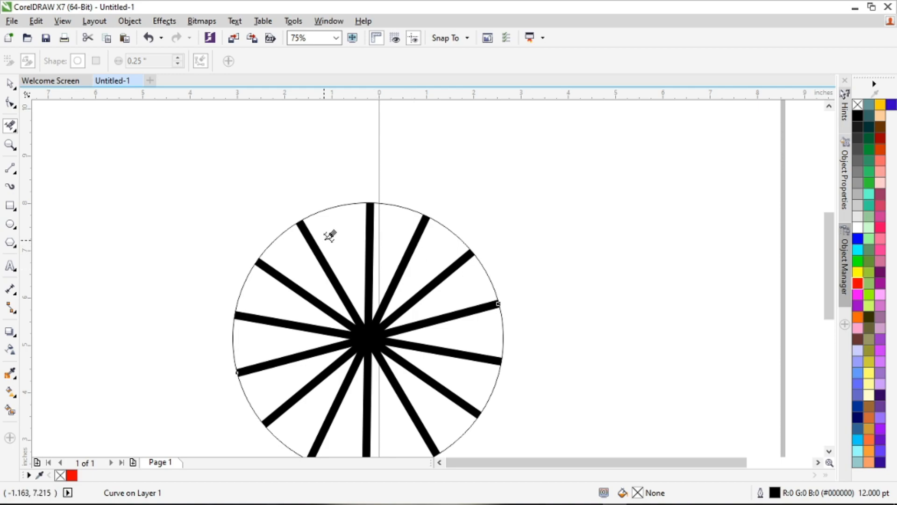
pyautogui.click(311, 236)
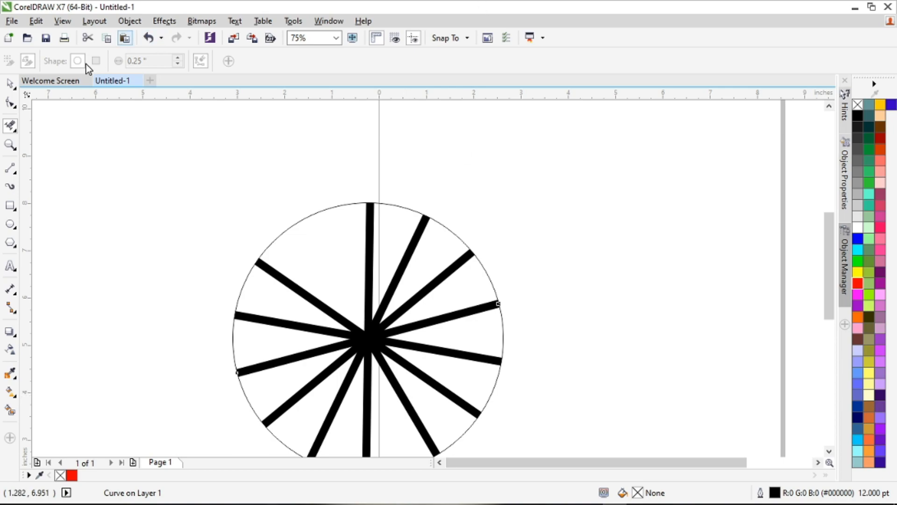
# Step: Select the circle together with all its spokes and delete them
pyautogui.click(14, 83)
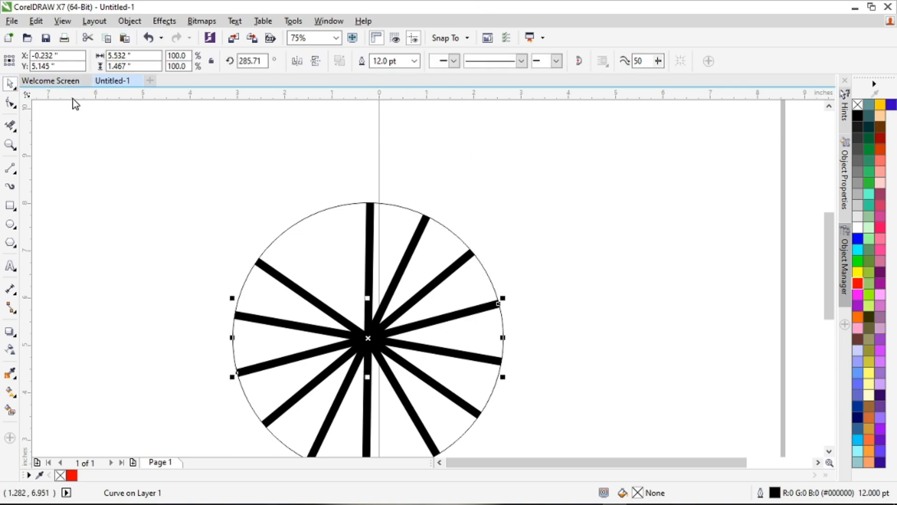
pyautogui.scroll(-4, 184, 149)
pyautogui.moveTo(169, 150); pyautogui.dragTo(445, 355)
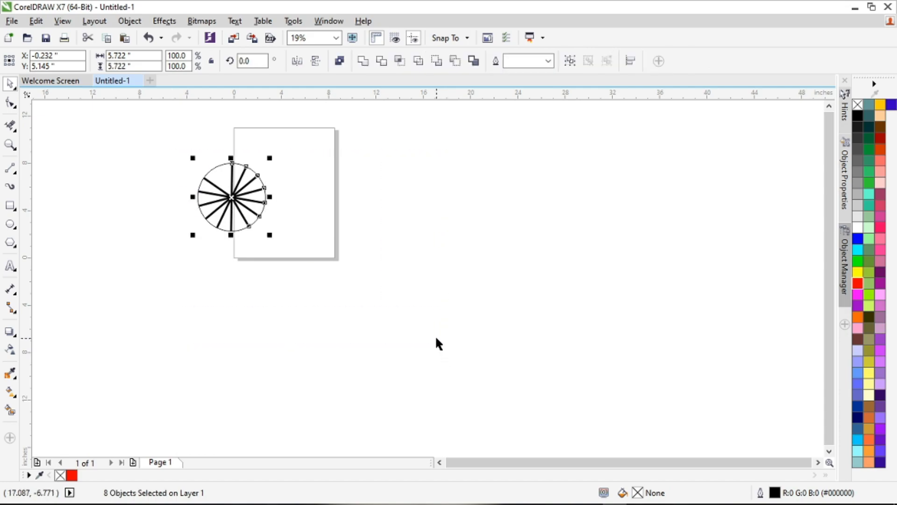
pyautogui.press('Delete')
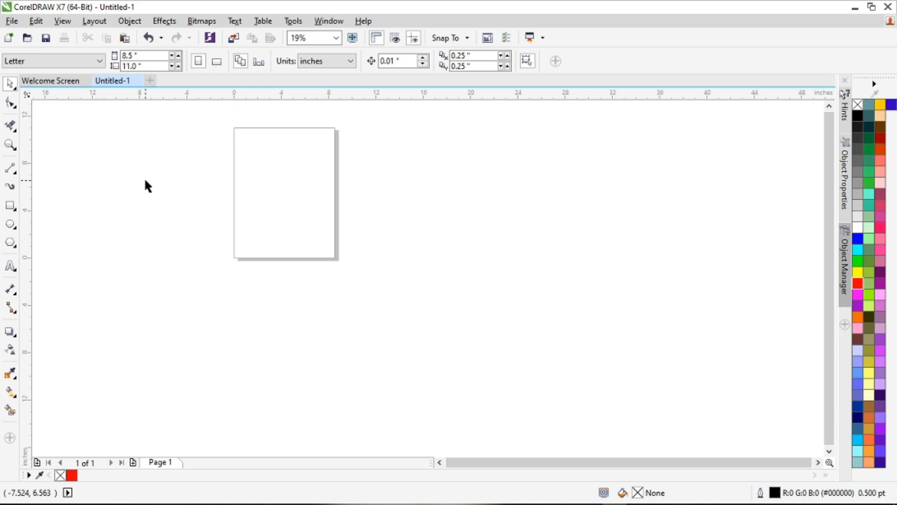
# Step: Draw a rectangle about 22 by 10.2 inches overlapping the lower part of the page and fill it with yellow
pyautogui.click(14, 130)
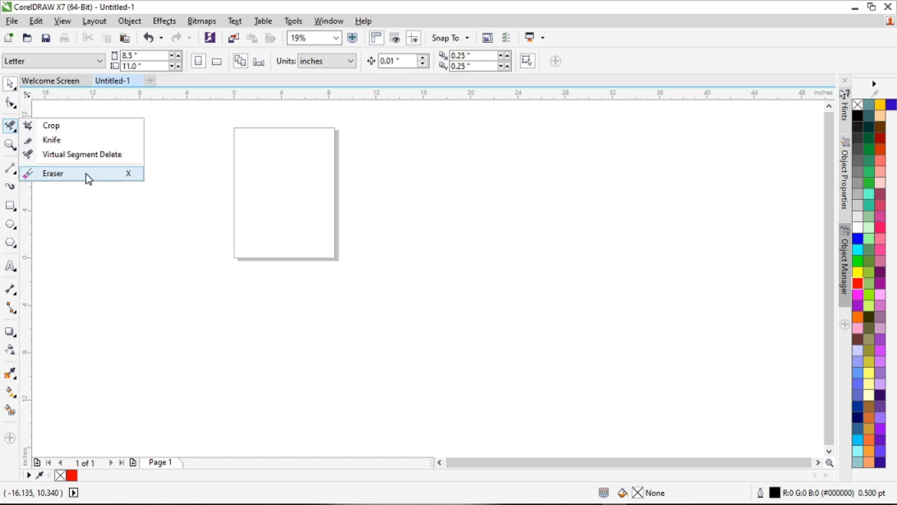
pyautogui.click(211, 179)
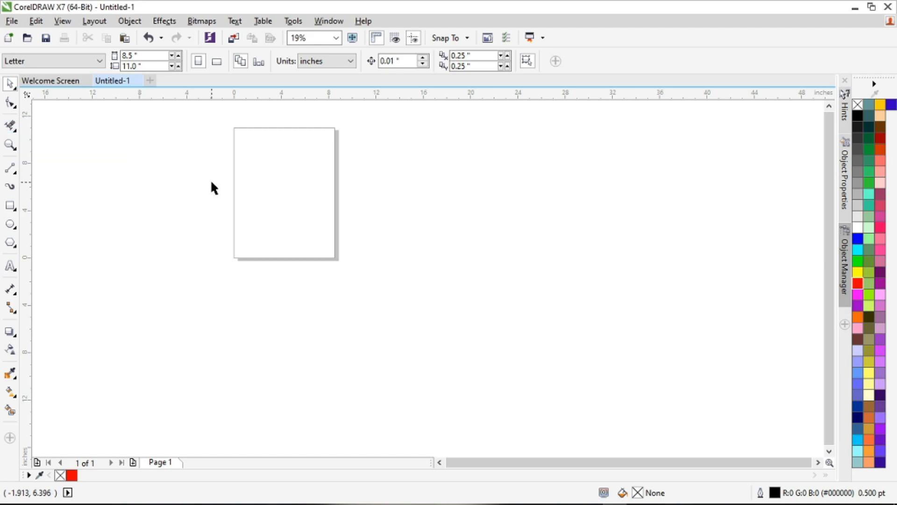
pyautogui.click(12, 207)
pyautogui.moveTo(206, 189); pyautogui.dragTo(467, 309)
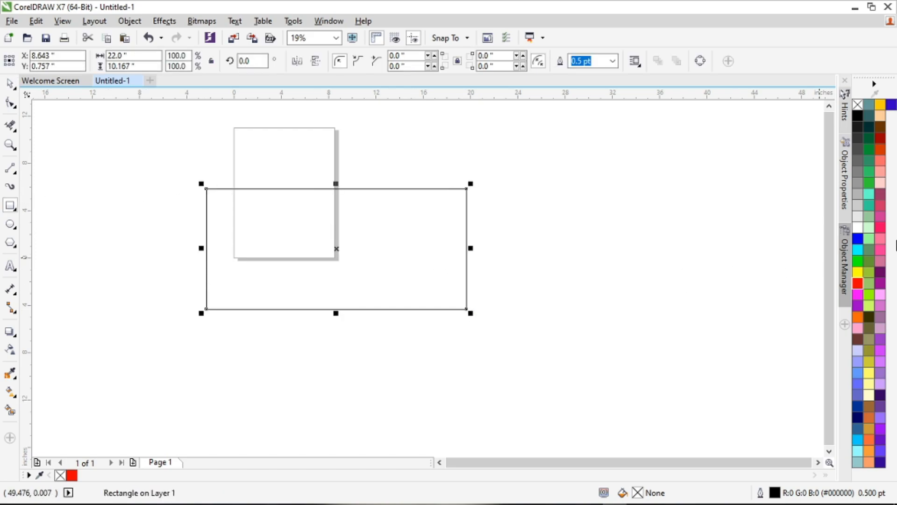
pyautogui.click(860, 272)
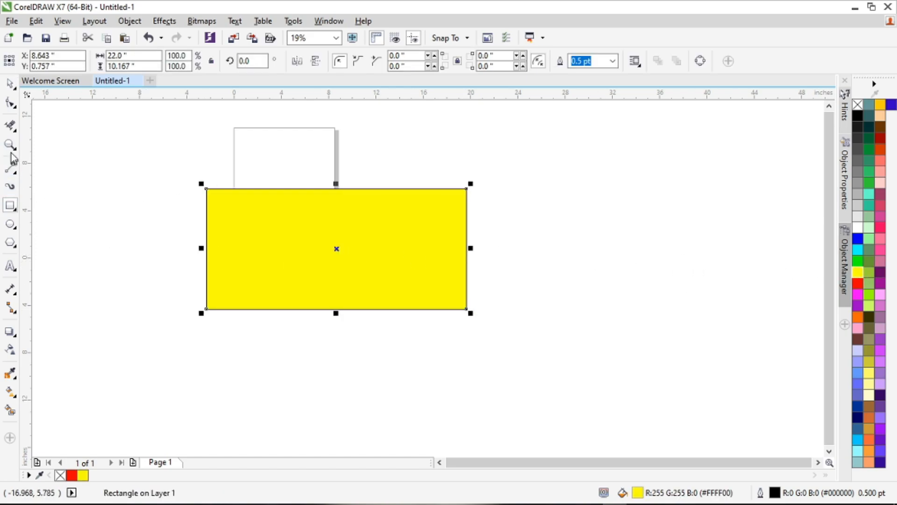
# Step: Activate the Eraser tool with a 1.43-inch nib, trying the square shape before setting it back to round
pyautogui.rightClick(13, 133)
pyautogui.click(10, 125)
pyautogui.click(18, 134)
pyautogui.click(71, 173)
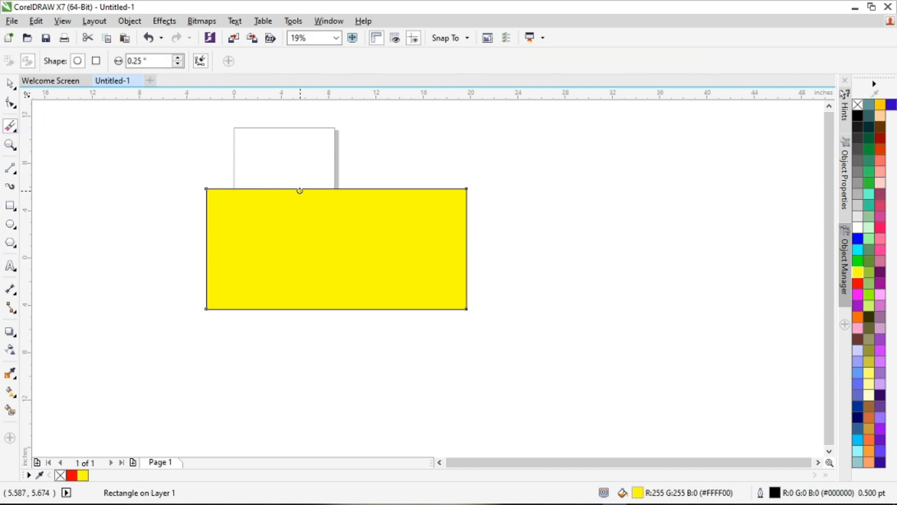
pyautogui.moveTo(177, 64)
pyautogui.mouseDown()
pyautogui.moveTo(178, 38)
pyautogui.moveTo(164, 491)
pyautogui.mouseUp()
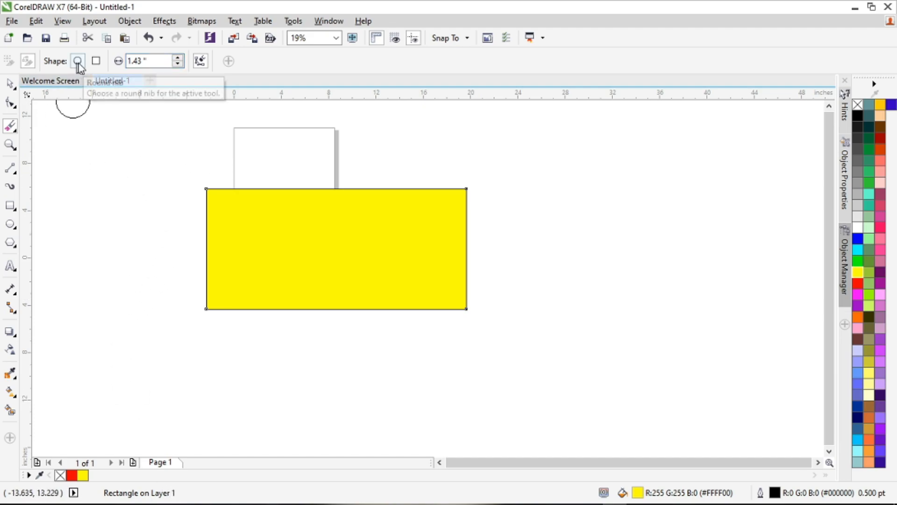
pyautogui.click(93, 64)
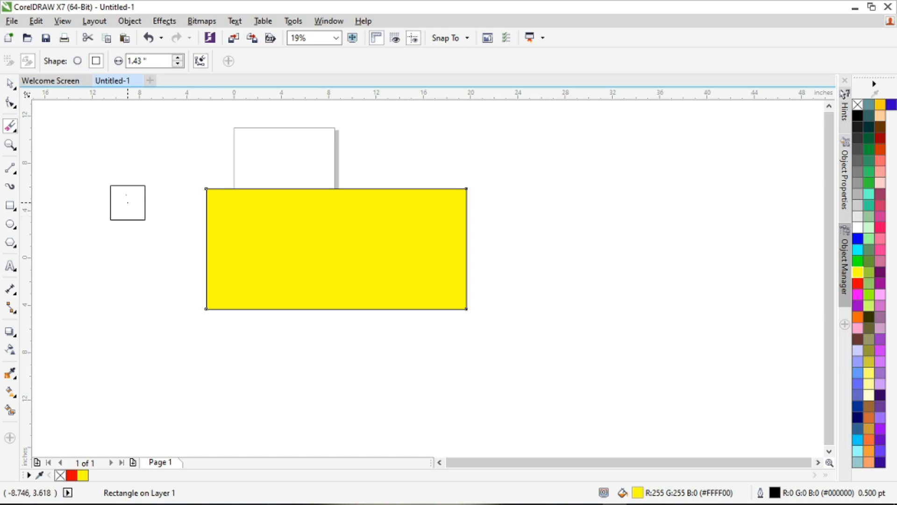
pyautogui.click(77, 61)
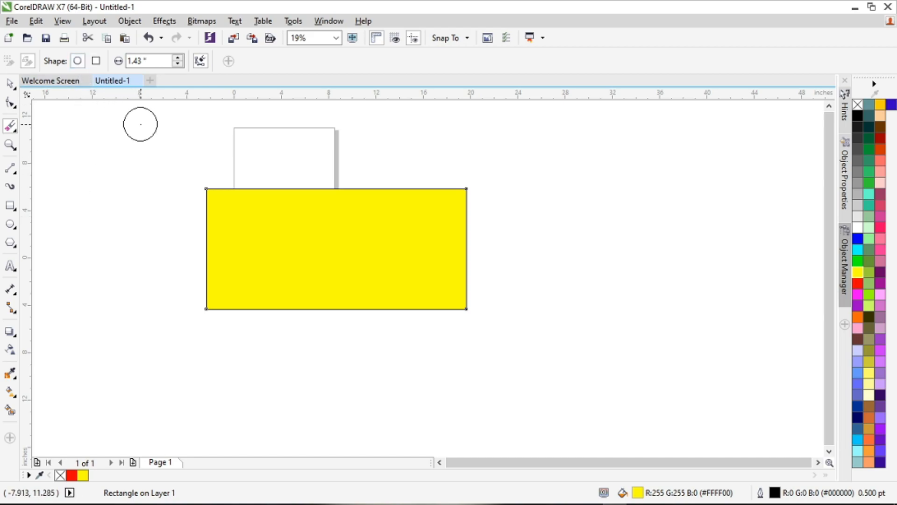
pyautogui.moveTo(292, 162); pyautogui.dragTo(149, 297)
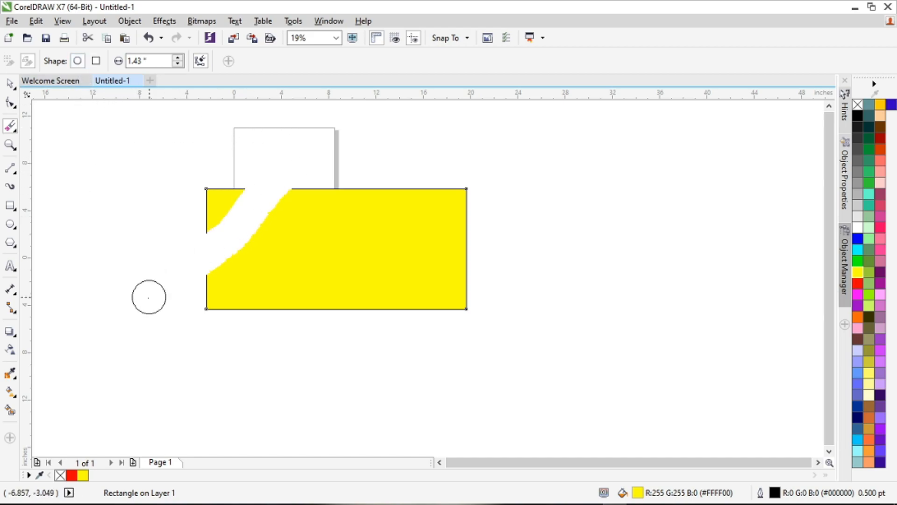
pyautogui.moveTo(419, 149); pyautogui.dragTo(241, 332)
pyautogui.moveTo(223, 183)
pyautogui.mouseDown()
pyautogui.moveTo(207, 245)
pyautogui.moveTo(230, 294)
pyautogui.moveTo(249, 234)
pyautogui.moveTo(334, 246)
pyautogui.moveTo(368, 280)
pyautogui.moveTo(391, 176)
pyautogui.moveTo(438, 310)
pyautogui.moveTo(470, 259)
pyautogui.mouseUp()
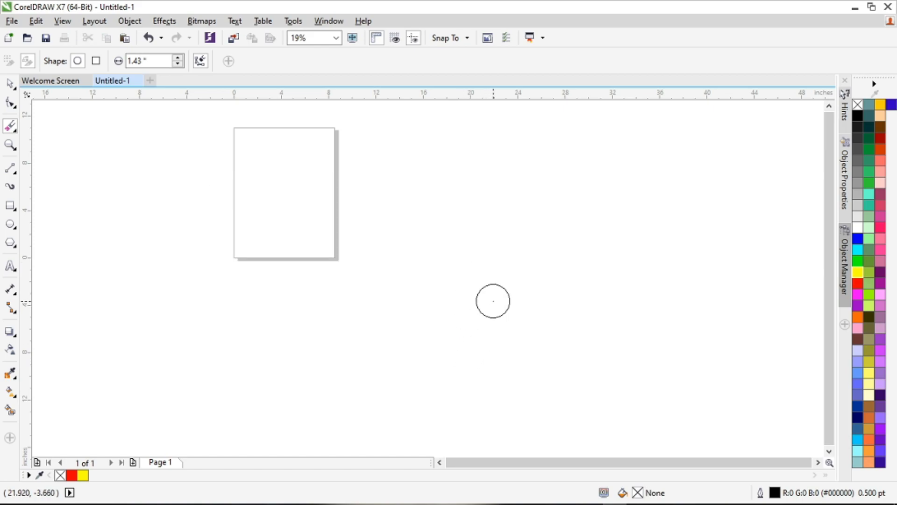
pyautogui.hotkey('ctrl', 'z')
pyautogui.hotkey('ctrl', 'z')
pyautogui.hotkey('ctrl', 'shift', 'z')
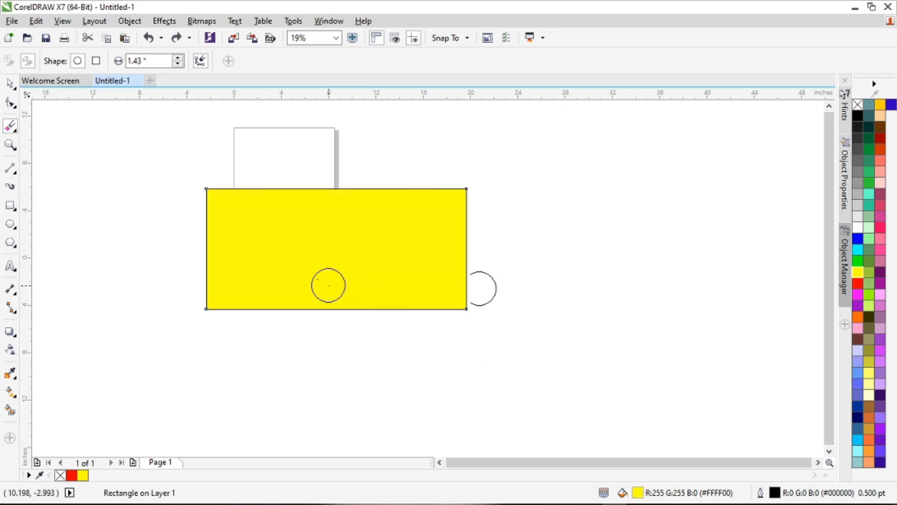
# Step: Erase three diagonal bands from top to bottom through the yellow rectangle, splitting it into four slanted pieces
pyautogui.moveTo(287, 173); pyautogui.dragTo(161, 343)
pyautogui.moveTo(361, 150); pyautogui.dragTo(246, 410)
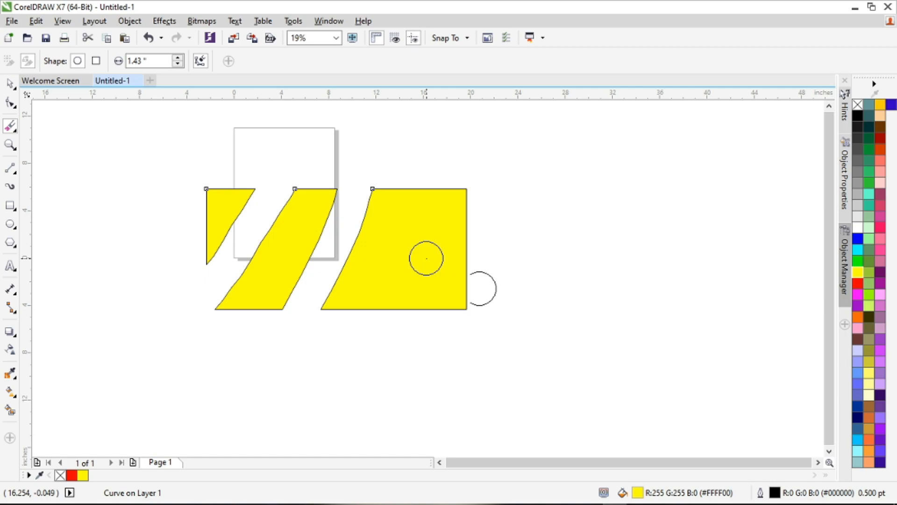
pyautogui.scroll(-2, 426, 258)
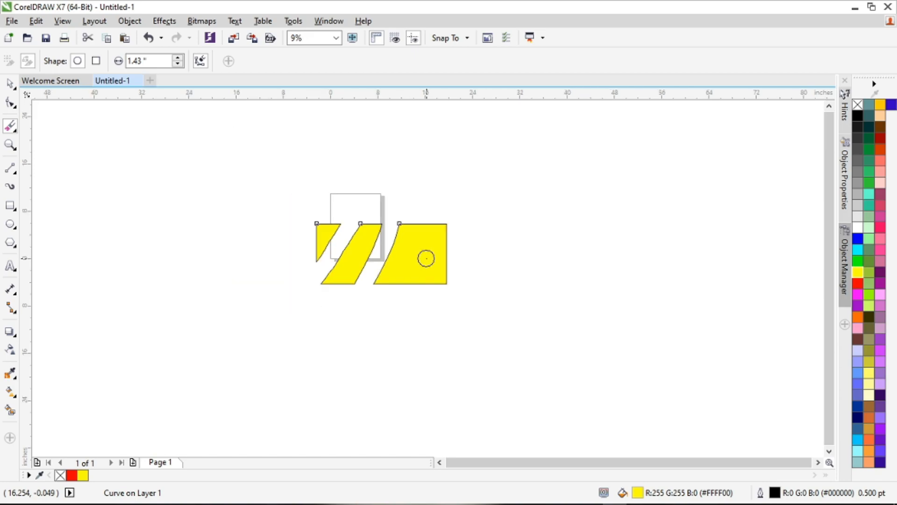
pyautogui.scroll(2, 426, 258)
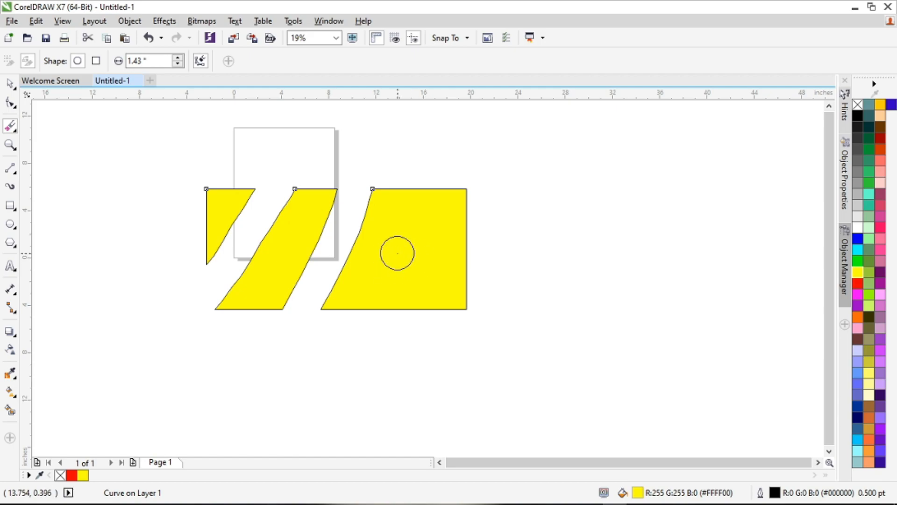
pyautogui.scroll(-2, 397, 253)
pyautogui.scroll(2, 398, 253)
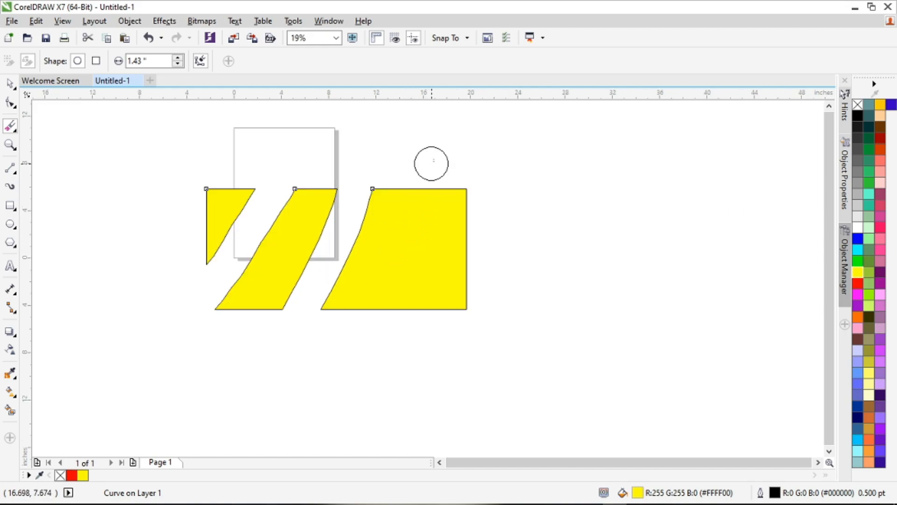
pyautogui.moveTo(437, 190); pyautogui.dragTo(390, 309)
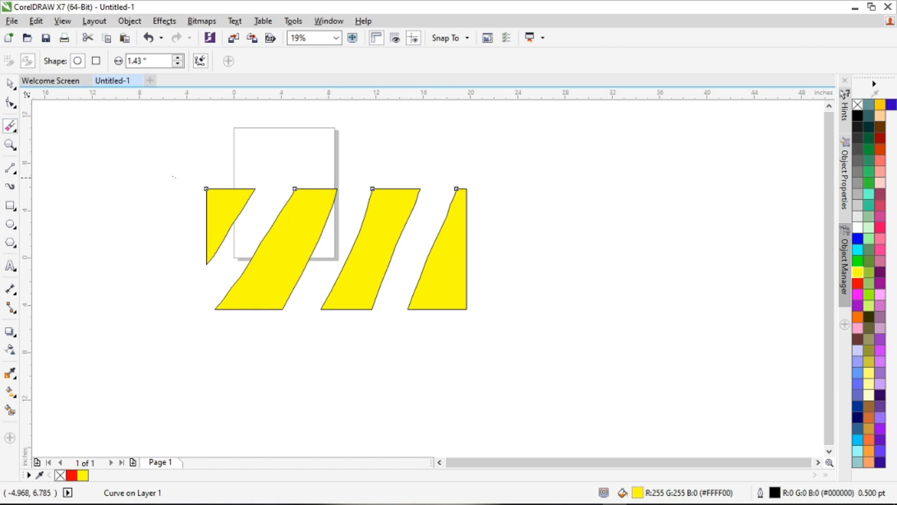
# Step: Draw a second rectangle about 24.7 by 10.3 inches to the right of the erased shape and fill it with yellow
pyautogui.scroll(-1, 176, 176)
pyautogui.scroll(1, 286, 205)
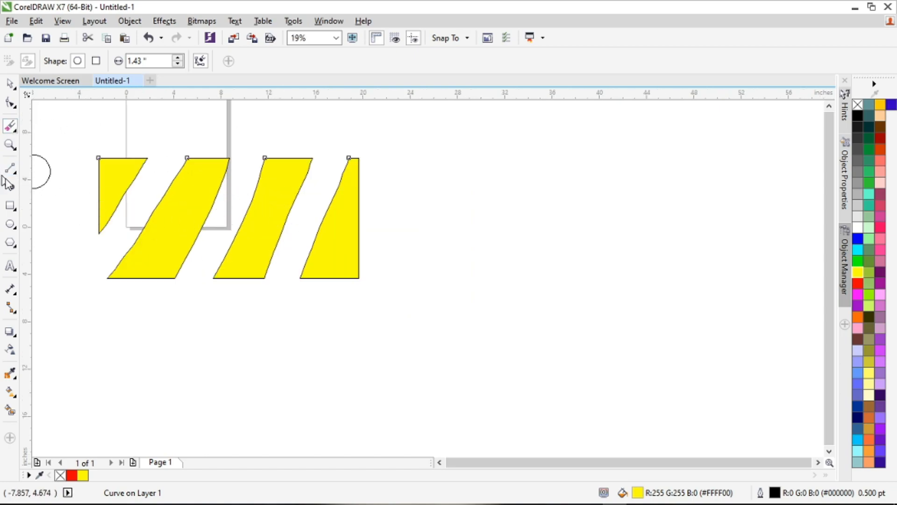
pyautogui.click(10, 205)
pyautogui.moveTo(403, 162); pyautogui.dragTo(697, 286)
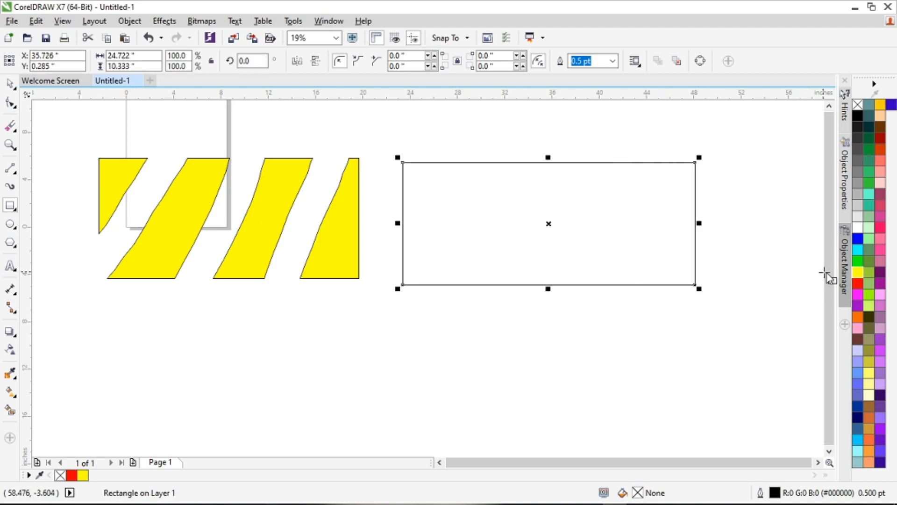
pyautogui.click(861, 274)
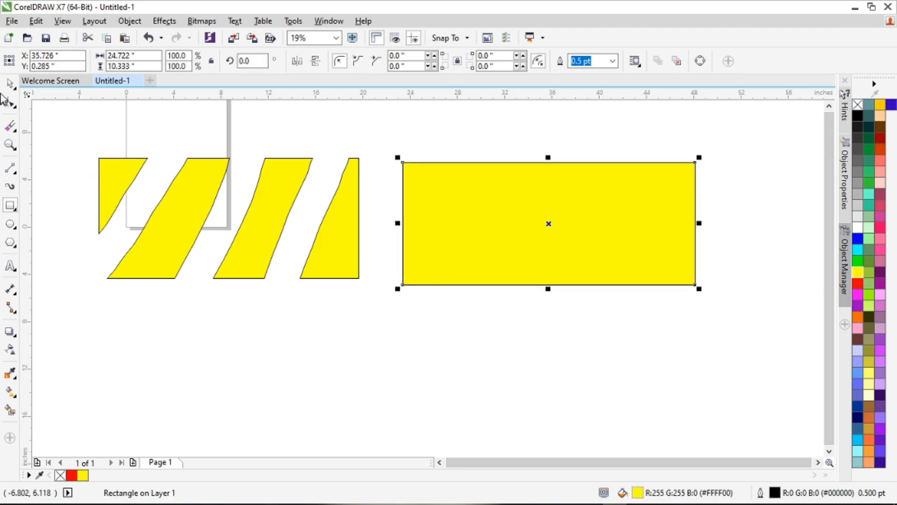
# Step: Cut the second rectangle with four slanted Knife cuts, including one across its upper-left corner and one across its lower-right corner
pyautogui.click(18, 129)
pyautogui.click(51, 172)
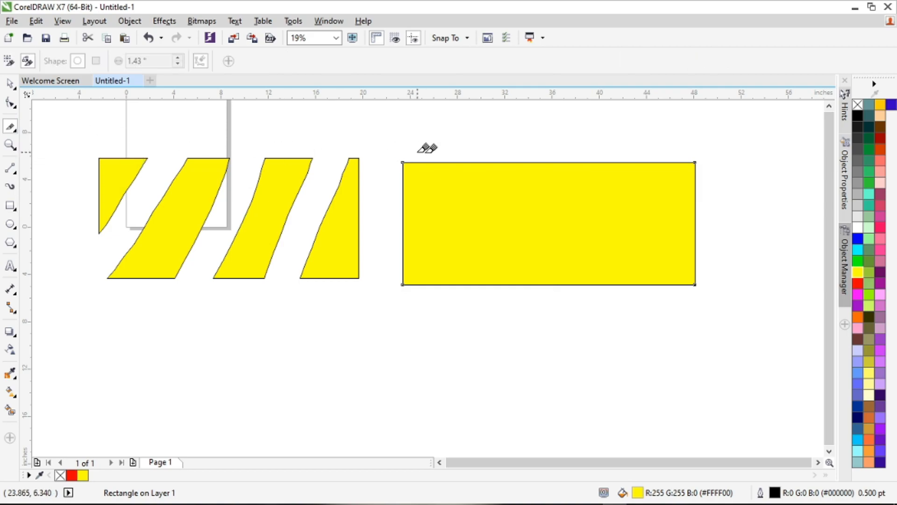
pyautogui.moveTo(442, 162); pyautogui.dragTo(403, 236)
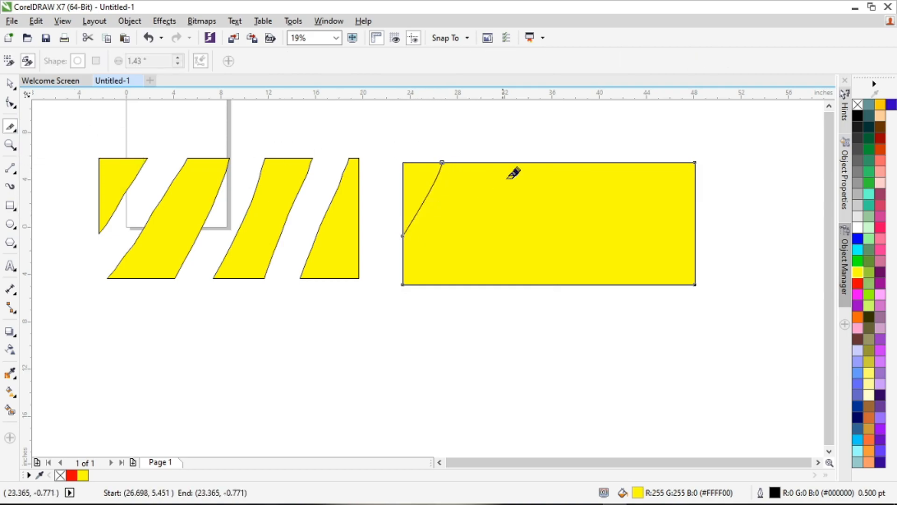
pyautogui.moveTo(532, 162)
pyautogui.mouseDown()
pyautogui.moveTo(475, 255)
pyautogui.moveTo(428, 284)
pyautogui.mouseUp()
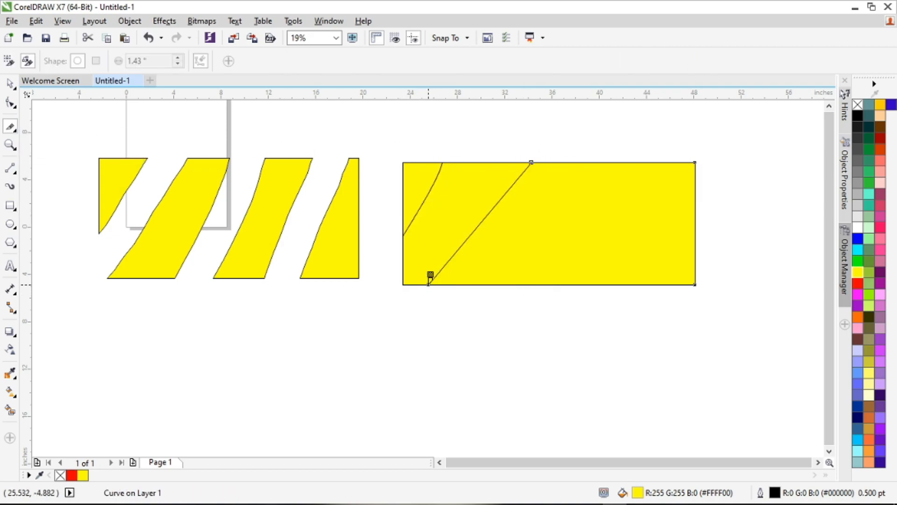
pyautogui.moveTo(643, 162); pyautogui.dragTo(527, 284)
pyautogui.moveTo(695, 219)
pyautogui.mouseDown()
pyautogui.moveTo(610, 276)
pyautogui.moveTo(616, 284)
pyautogui.mouseUp()
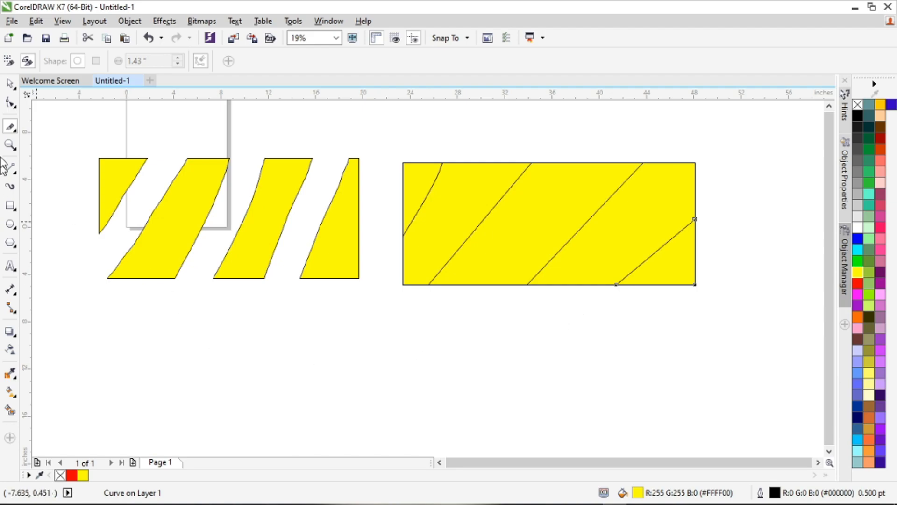
# Step: Move the lower-right triangle and its neighbouring piece away from the rest of the knife-cut rectangle
pyautogui.click(11, 83)
pyautogui.moveTo(692, 262); pyautogui.dragTo(712, 295)
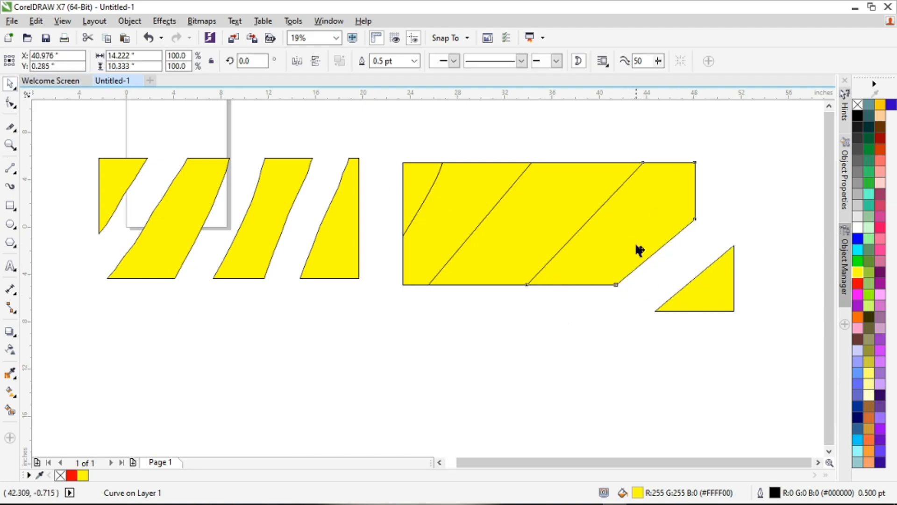
pyautogui.moveTo(631, 243); pyautogui.dragTo(666, 272)
pyautogui.moveTo(705, 300); pyautogui.dragTo(748, 333)
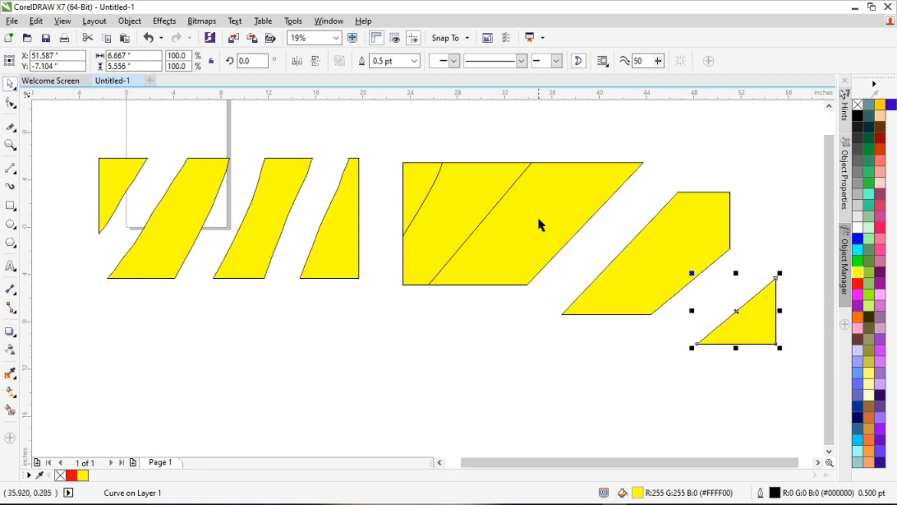
# Step: Spread the remaining knife-cut pieces apart so that gaps separate all five, and clear the selection
pyautogui.moveTo(638, 256); pyautogui.dragTo(675, 270)
pyautogui.moveTo(550, 229); pyautogui.dragTo(605, 253)
pyautogui.moveTo(425, 185); pyautogui.dragTo(411, 178)
pyautogui.moveTo(447, 202); pyautogui.dragTo(468, 214)
pyautogui.click(344, 310)
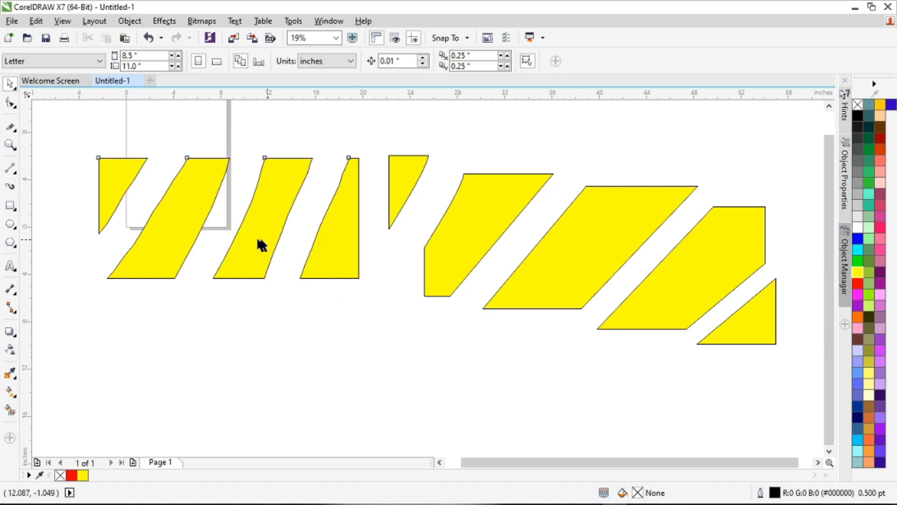
# Step: Move the erased shape as one object below the page, fill it with red, and fill it with yellow again
pyautogui.moveTo(262, 239); pyautogui.dragTo(244, 242)
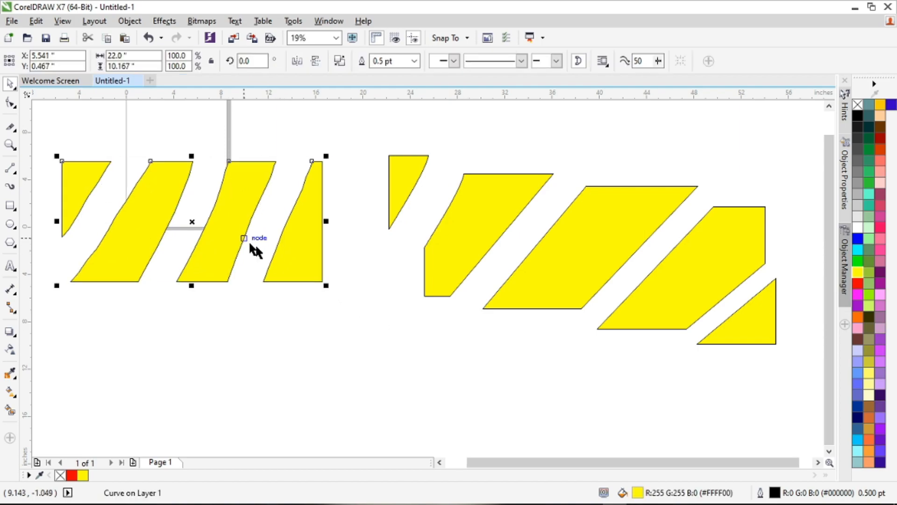
pyautogui.click(364, 334)
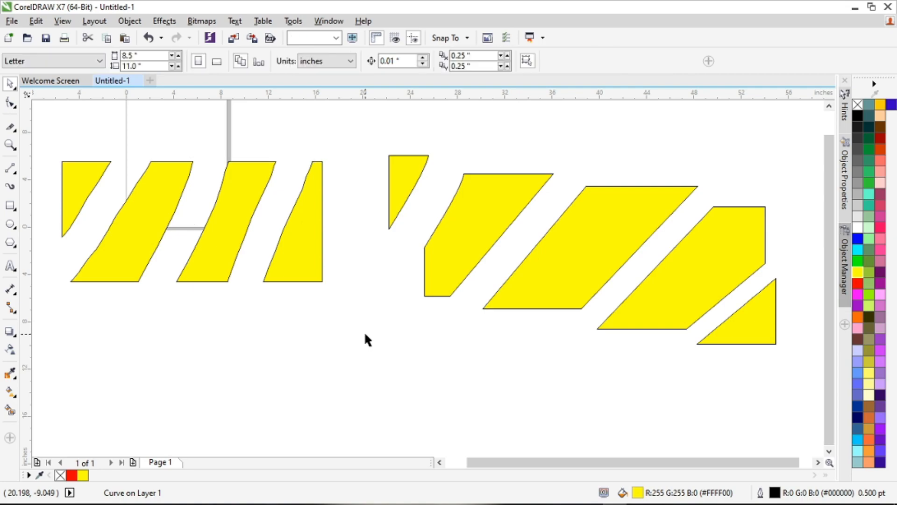
pyautogui.moveTo(307, 274); pyautogui.dragTo(302, 322)
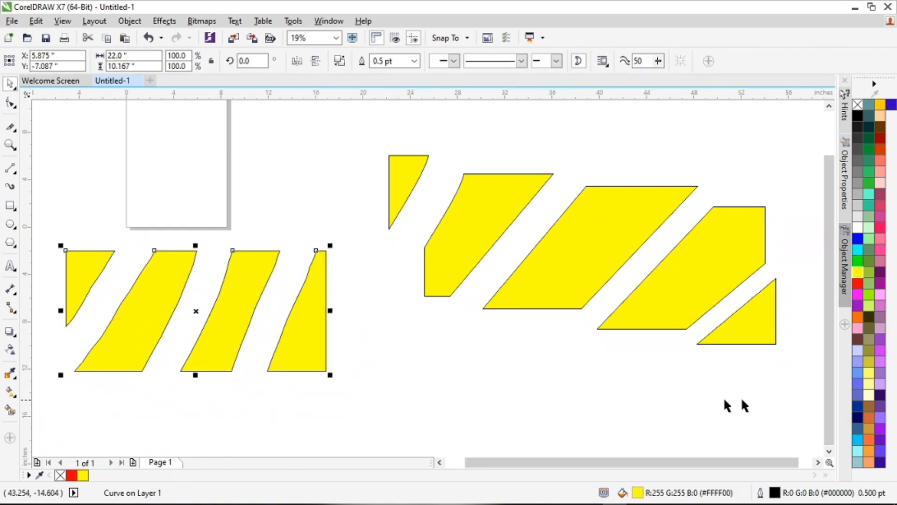
pyautogui.click(858, 283)
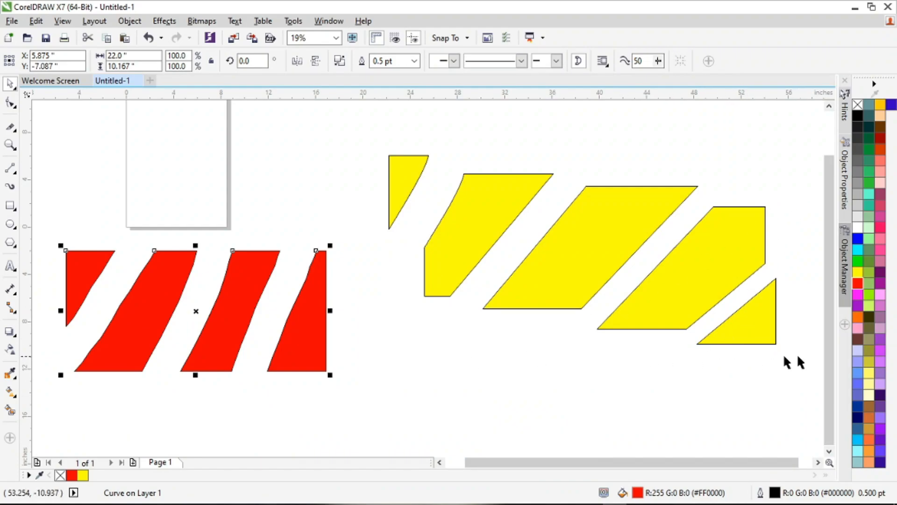
pyautogui.click(858, 272)
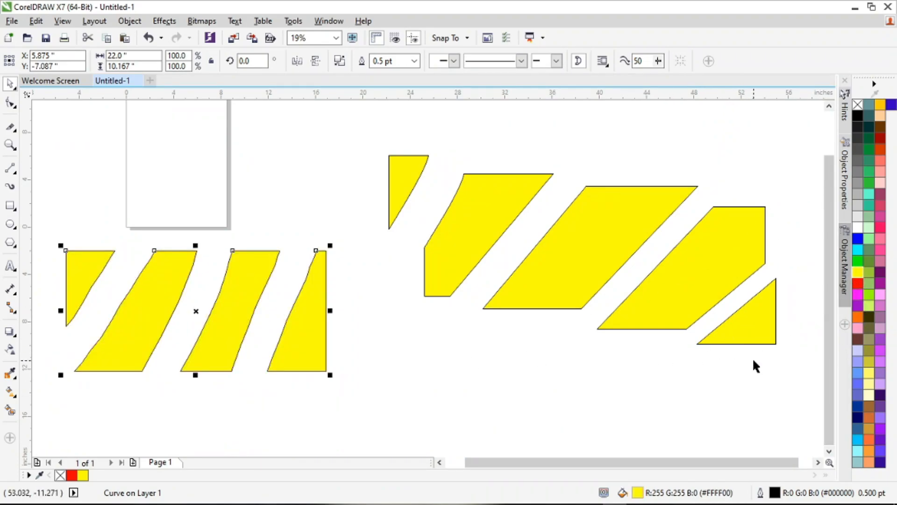
# Step: Move each of the five knife-cut pieces separately, shifting four up and left and the triangle down and right
pyautogui.moveTo(407, 166); pyautogui.dragTo(395, 145)
pyautogui.moveTo(498, 202); pyautogui.dragTo(475, 177)
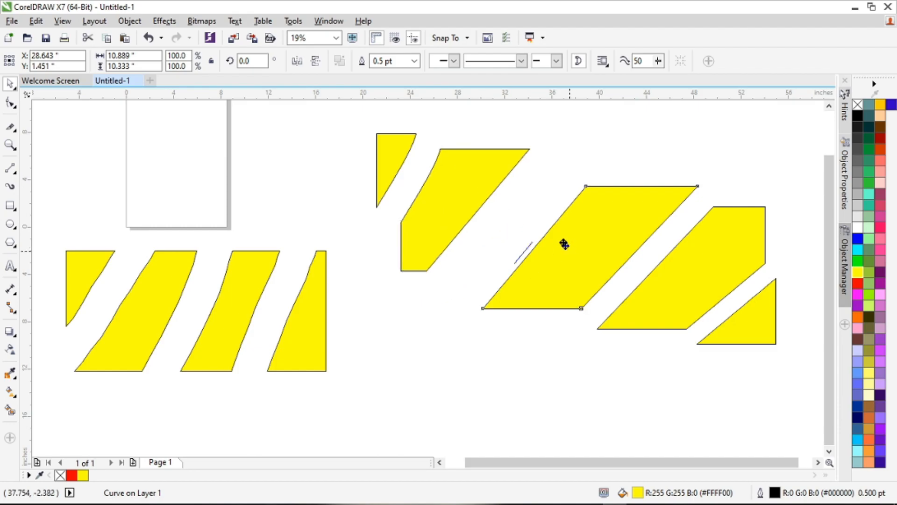
pyautogui.moveTo(569, 248); pyautogui.dragTo(545, 222)
pyautogui.moveTo(703, 284); pyautogui.dragTo(679, 263)
pyautogui.moveTo(749, 324); pyautogui.dragTo(776, 358)
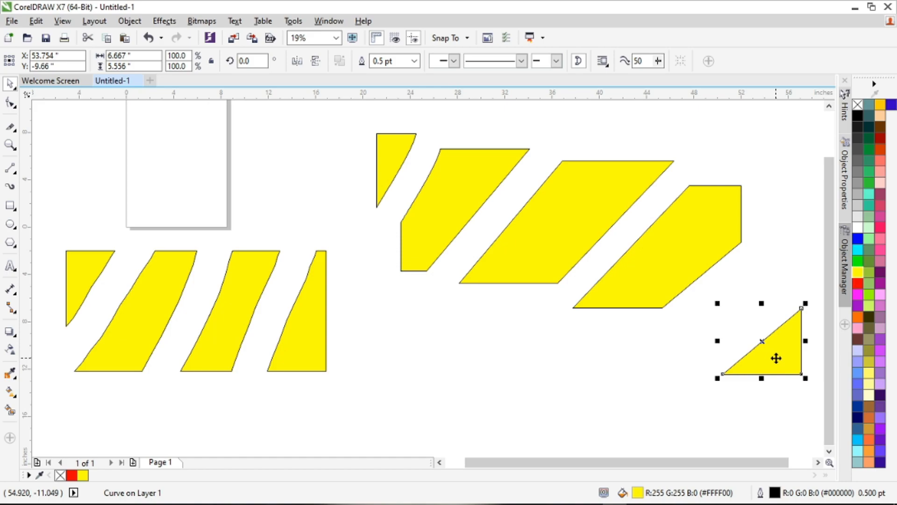
# Step: Break the erased shape apart and move its four pieces separately, placing the small triangle left of the page
pyautogui.click(287, 335)
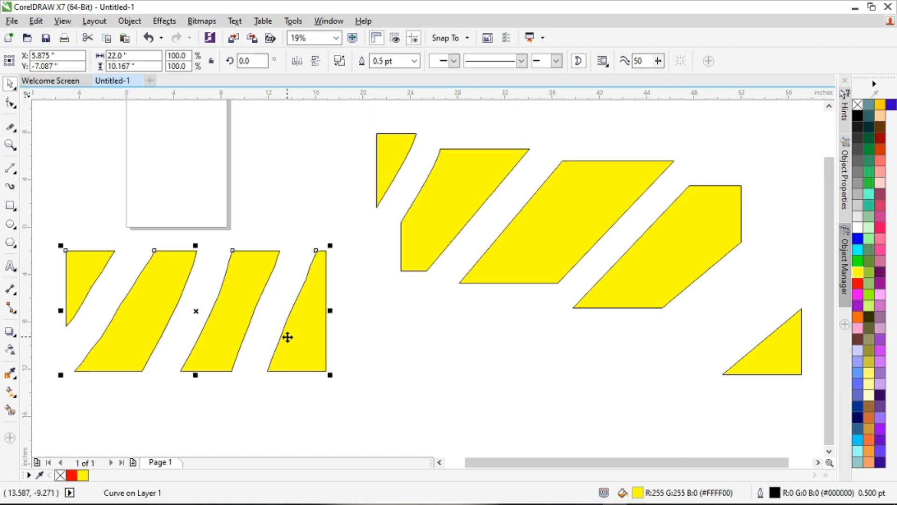
pyautogui.click(335, 346)
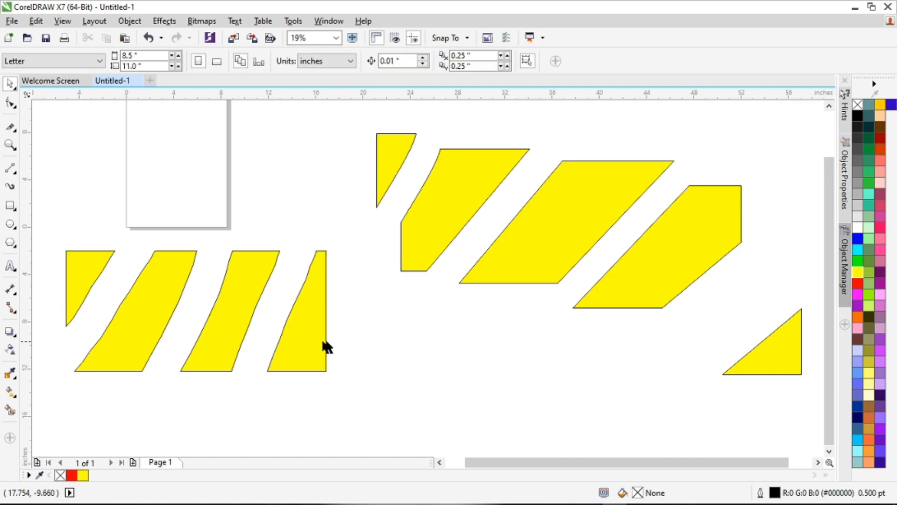
pyautogui.moveTo(312, 342); pyautogui.dragTo(352, 360)
pyautogui.moveTo(230, 323); pyautogui.dragTo(264, 347)
pyautogui.moveTo(166, 311); pyautogui.dragTo(189, 322)
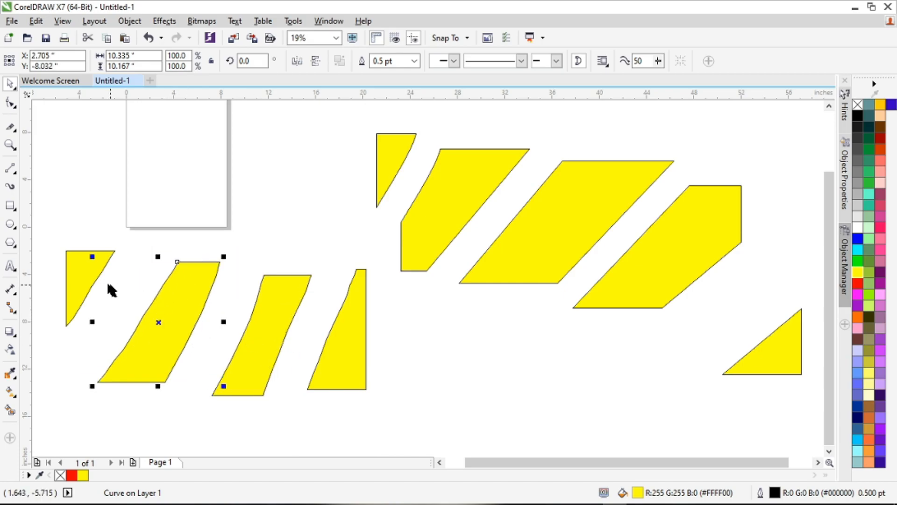
pyautogui.moveTo(84, 272); pyautogui.dragTo(72, 196)
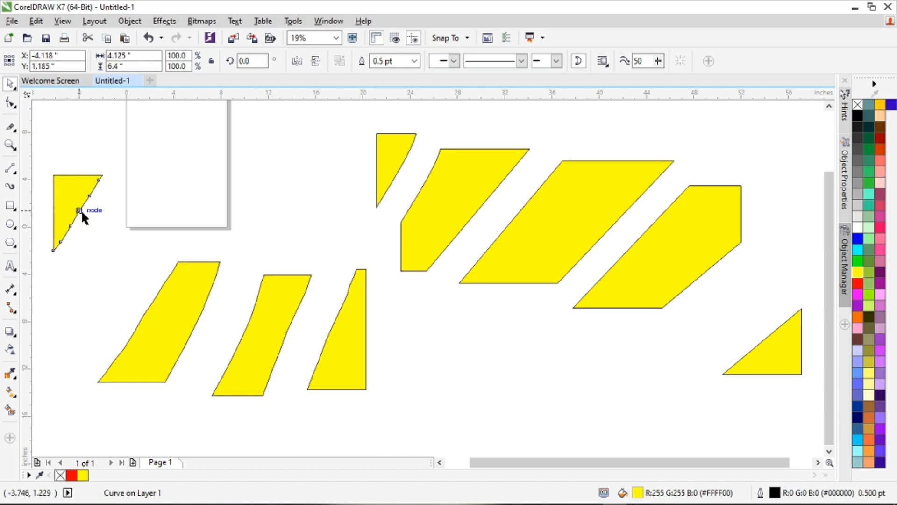
# Step: Undo the erased shape's break-apart, moves and recolouring, along with the later moves of the knife-cut pieces
pyautogui.hotkey('ctrl', 'z')
pyautogui.hotkey('ctrl', 'z')
pyautogui.hotkey('ctrl', 'z')
pyautogui.hotkey('ctrl', 'z')
pyautogui.hotkey('ctrl', 'z')
pyautogui.hotkey('ctrl', 'z')
pyautogui.hotkey('ctrl', 'z')
pyautogui.hotkey('ctrl', 'z')
pyautogui.hotkey('ctrl', 'z')
pyautogui.hotkey('ctrl', 'z')
pyautogui.hotkey('ctrl', 'z')
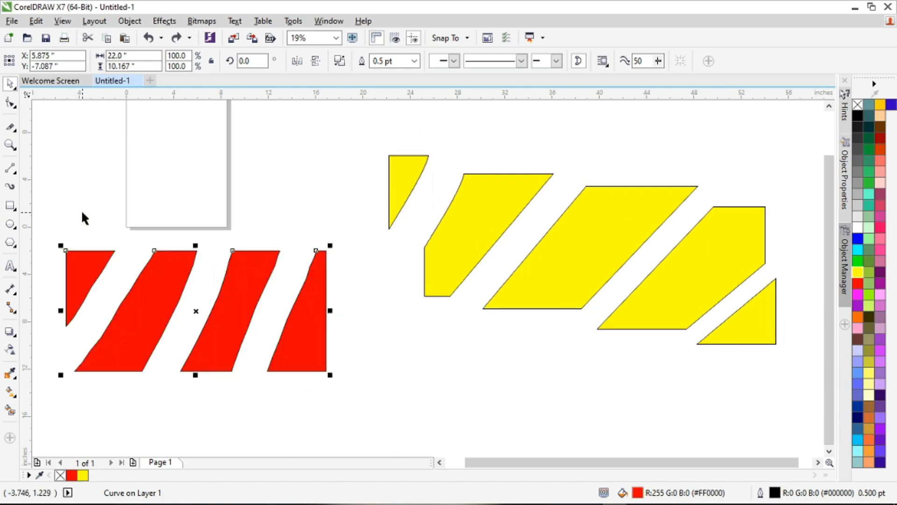
pyautogui.hotkey('ctrl', 'z')
pyautogui.hotkey('ctrl', 'z')
pyautogui.hotkey('ctrl', 'z')
pyautogui.hotkey('ctrl', 'z')
pyautogui.hotkey('ctrl', 'z')
pyautogui.hotkey('ctrl', 'z')
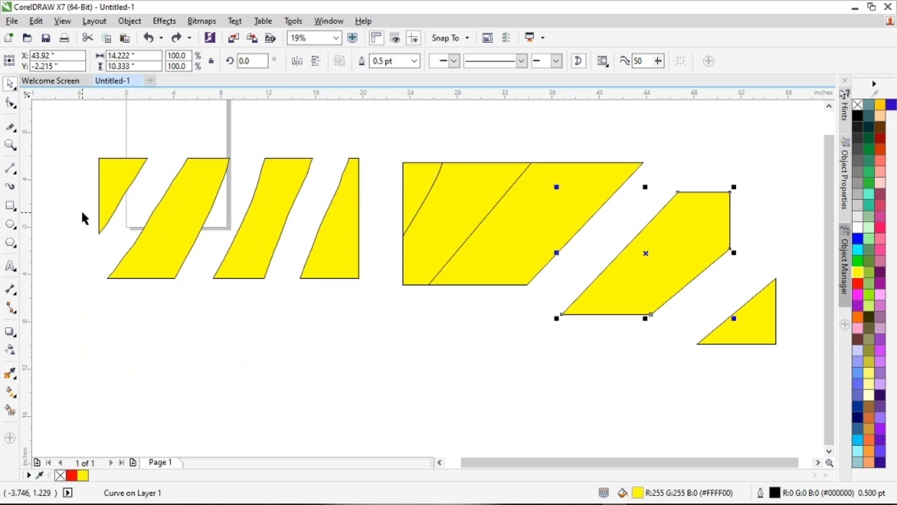
# Step: Undo back through the erased and knife-cut shapes until both rectangles are removed from the drawing area
pyautogui.hotkey('ctrl', 'z')
pyautogui.hotkey('ctrl', 'z')
pyautogui.hotkey('ctrl', 'z')
pyautogui.hotkey('ctrl', 'z')
pyautogui.hotkey('ctrl', 'z')
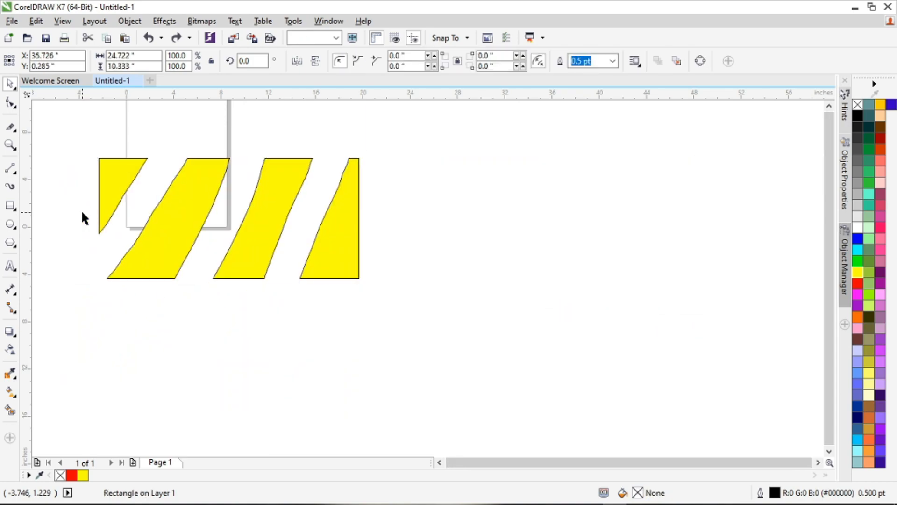
pyautogui.hotkey('ctrl', 'z')
pyautogui.hotkey('ctrl', 'z')
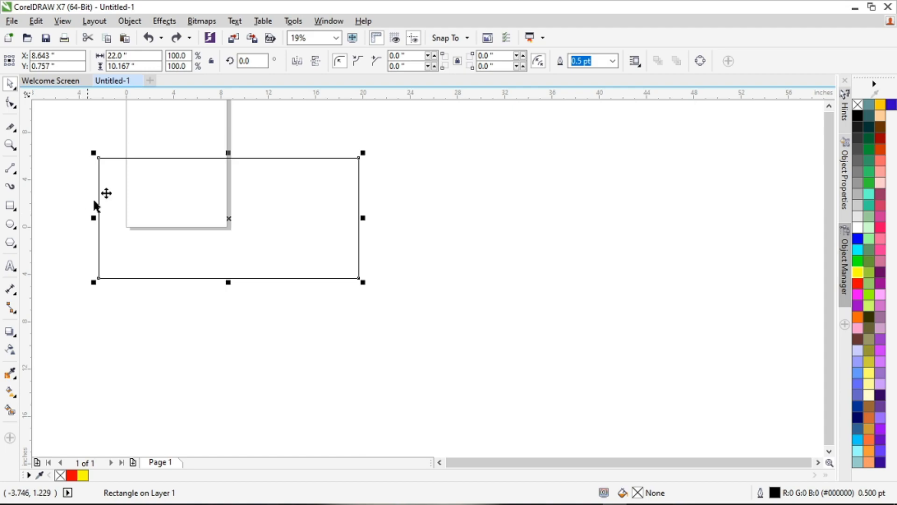
pyautogui.click(141, 183)
pyautogui.hotkey('ctrl', 'z')
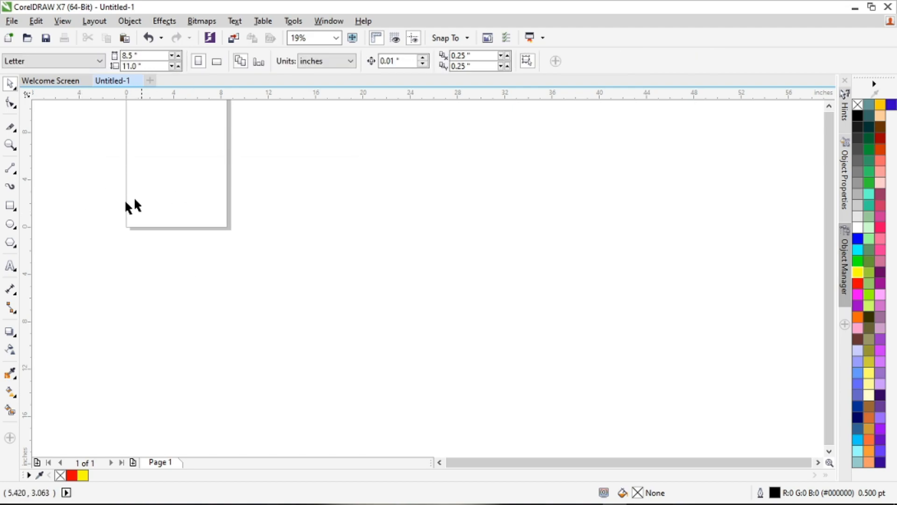
# Step: Draw a rectangle about 26.1 by 8.8 inches across the page's lower-right corner and delete the tiny stray rectangle at its corner
pyautogui.click(12, 154)
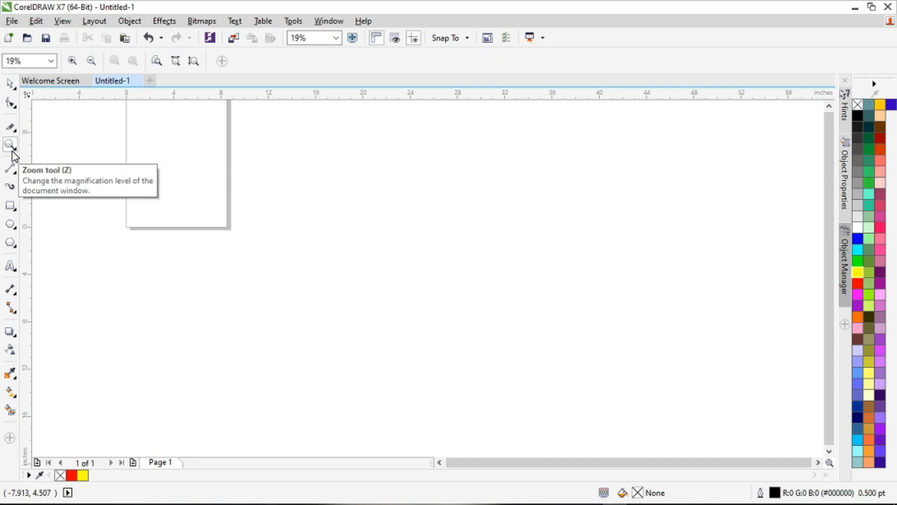
pyautogui.click(10, 206)
pyautogui.moveTo(185, 205); pyautogui.dragTo(498, 329)
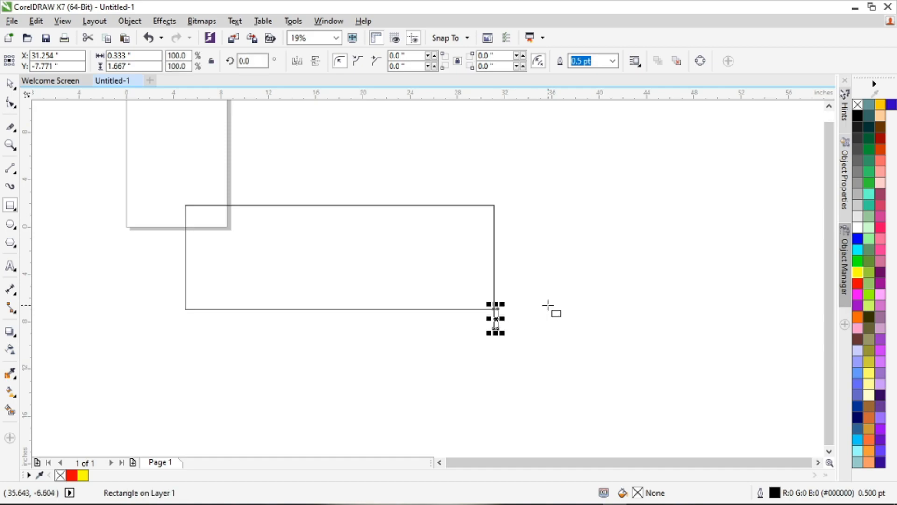
pyautogui.press('Delete')
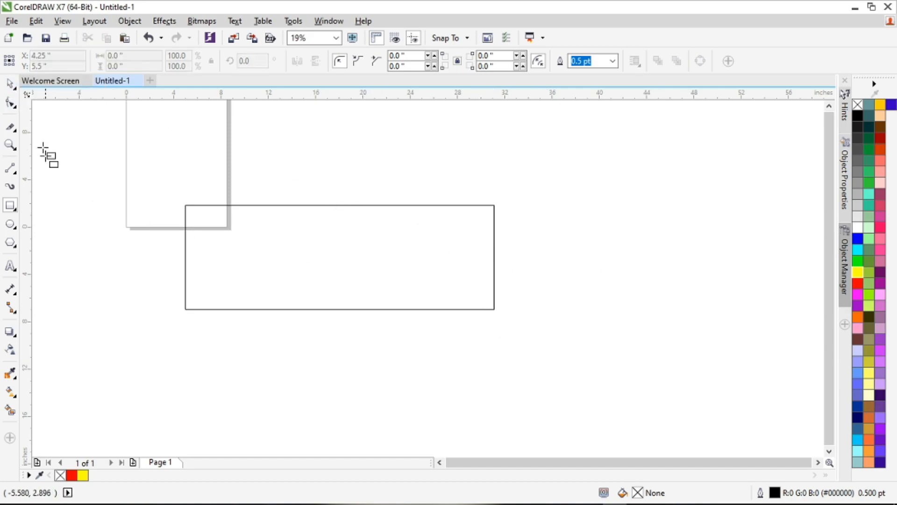
# Step: Narrow the large rectangle from its right side to about 4.39 inches wide
pyautogui.click(8, 88)
pyautogui.click(494, 272)
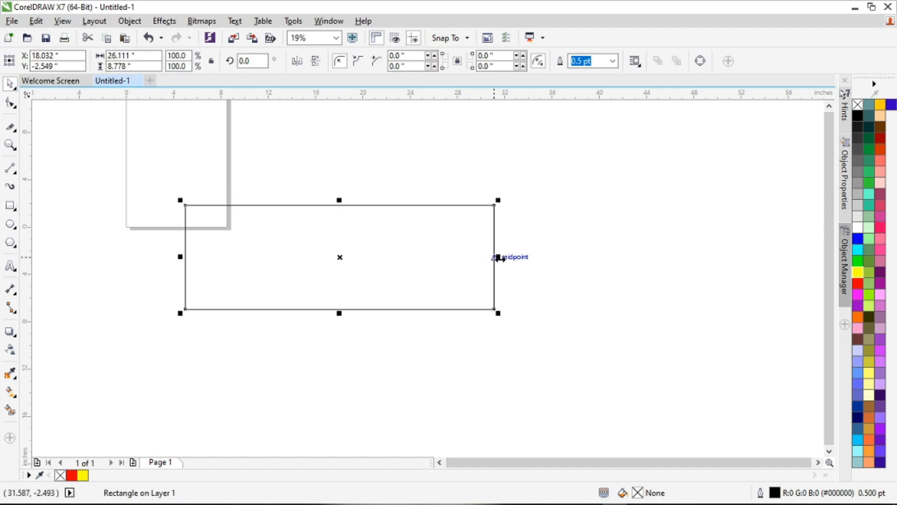
pyautogui.moveTo(498, 258); pyautogui.dragTo(239, 258)
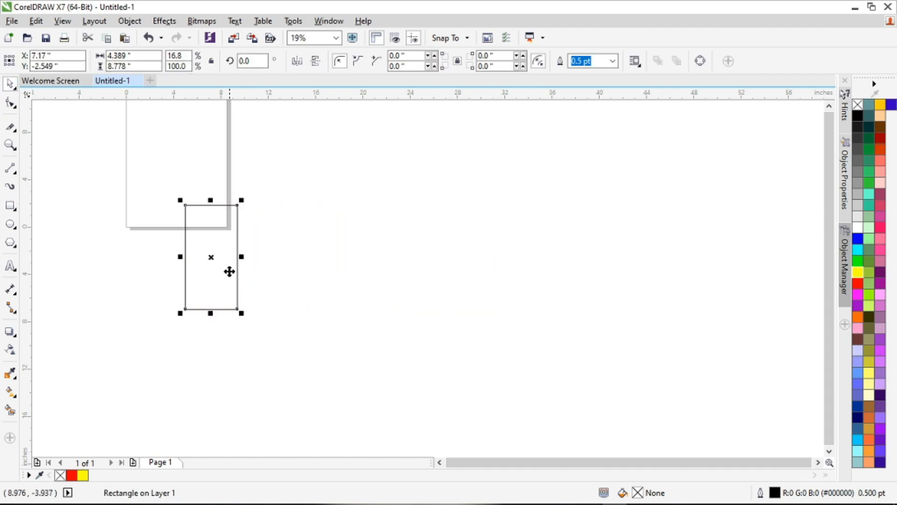
# Step: Place a copy of the narrow rectangle directly against its right edge
pyautogui.scroll(2, 215, 262)
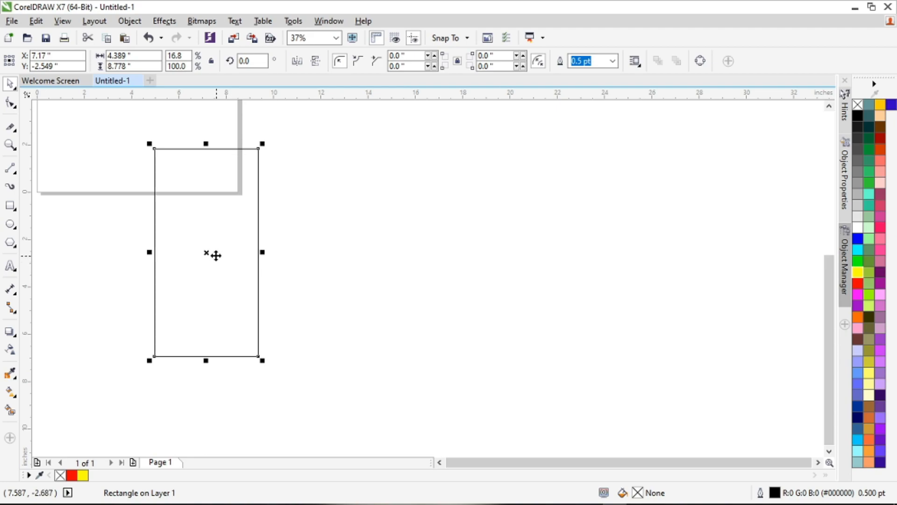
pyautogui.moveTo(209, 253); pyautogui.dragTo(310, 259)
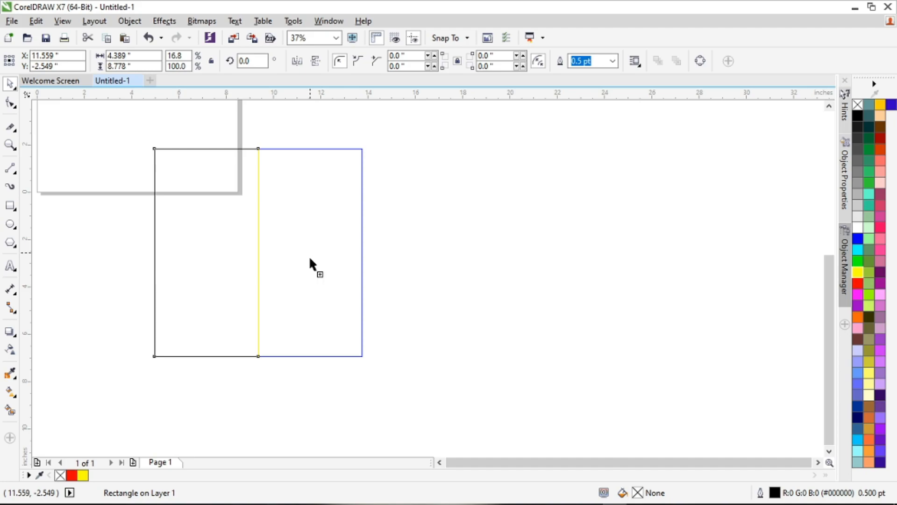
pyautogui.moveTo(309, 256); pyautogui.dragTo(310, 258)
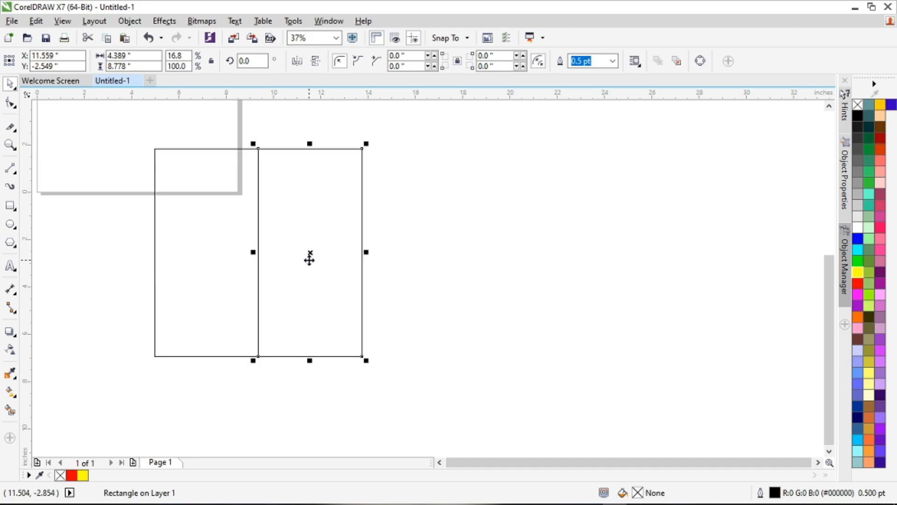
# Step: Set the outline width of both rectangles to 4.0 pt
pyautogui.moveTo(143, 124); pyautogui.dragTo(409, 387)
pyautogui.click(548, 61)
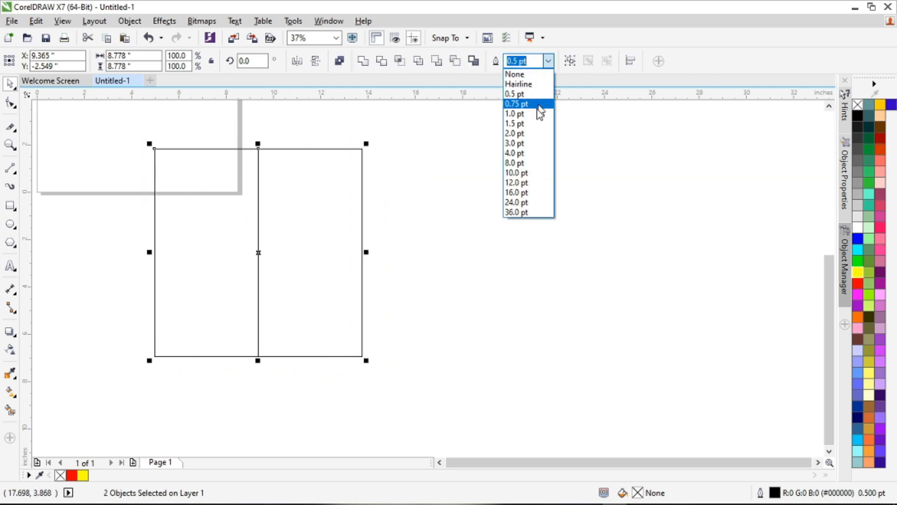
pyautogui.click(536, 156)
# Step: Copy the pair of rectangles to the right so that four identical rectangles stand edge to edge in a row
pyautogui.click(346, 215)
pyautogui.click(306, 236)
pyautogui.moveTo(123, 120); pyautogui.dragTo(403, 346)
pyautogui.moveTo(259, 252); pyautogui.dragTo(466, 260)
pyautogui.click(516, 368)
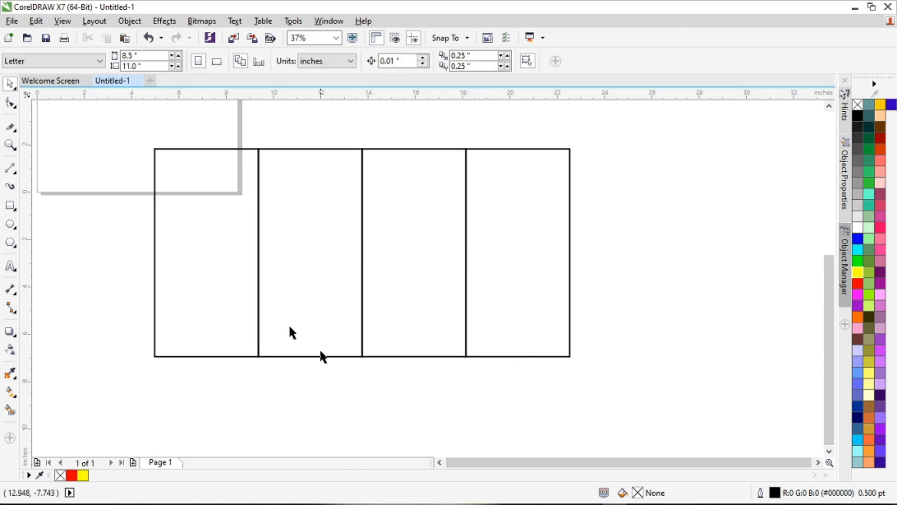
# Step: Fill the four rectangles from left to right with yellow, cyan, red and green
pyautogui.click(197, 243)
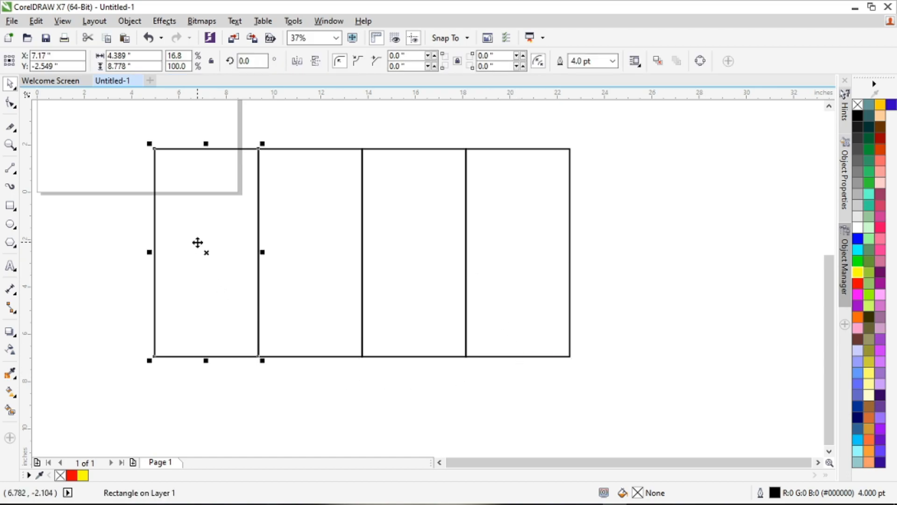
pyautogui.click(858, 272)
pyautogui.click(314, 232)
pyautogui.click(858, 249)
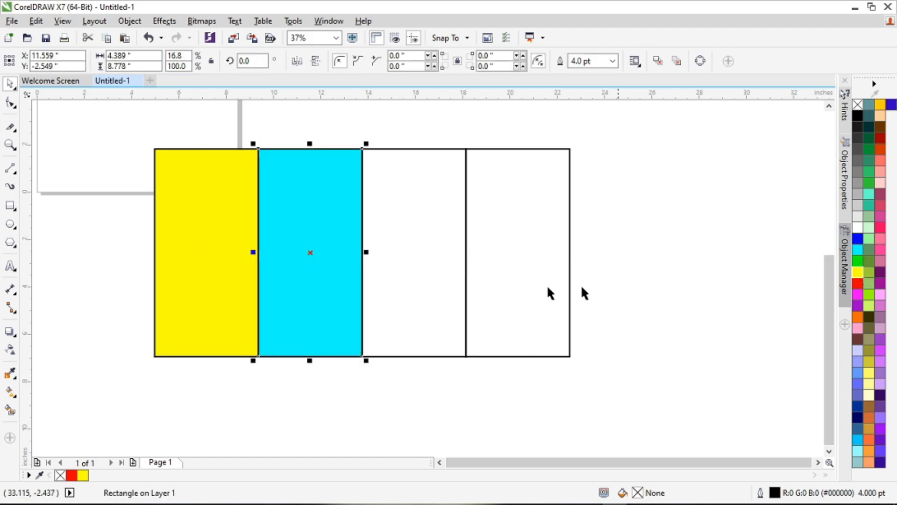
pyautogui.press('Tab')
pyautogui.click(858, 284)
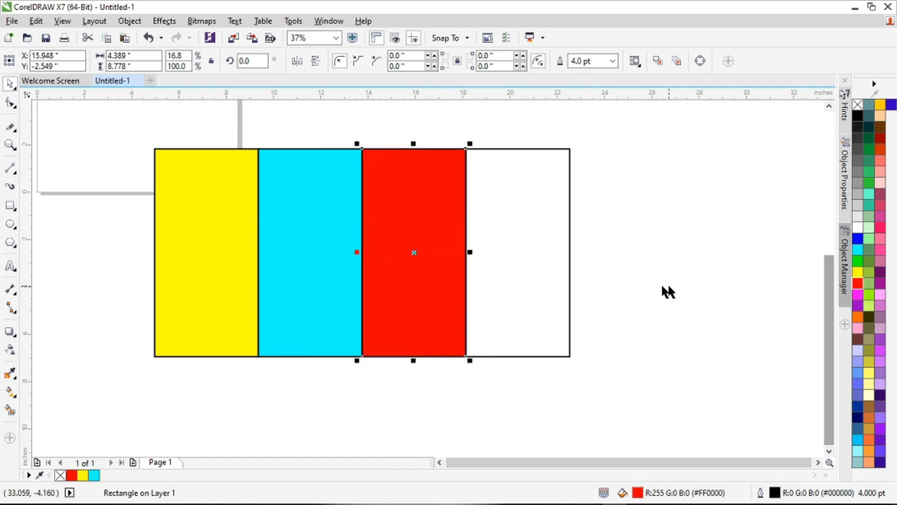
pyautogui.press('Tab')
pyautogui.click(858, 261)
pyautogui.click(622, 274)
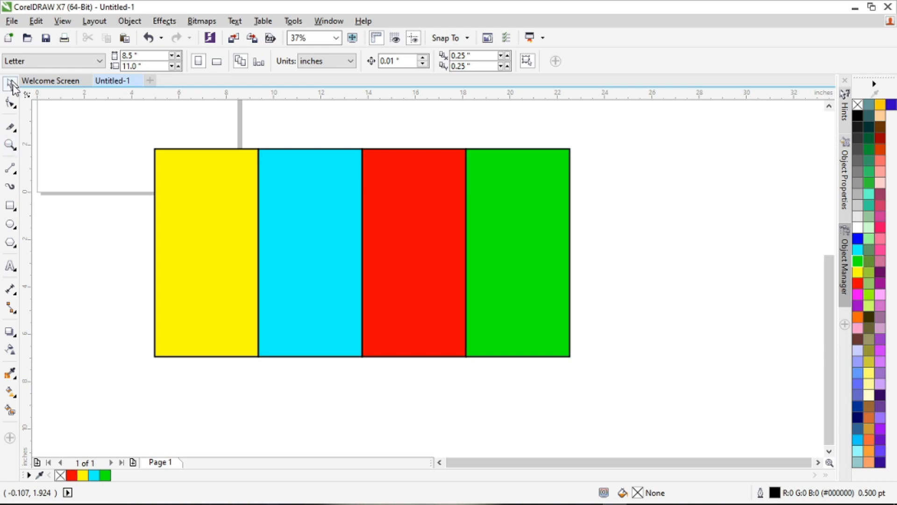
# Step: Use the Zoom tool to zoom in twice to 150% and zoom back out to 37%
pyautogui.click(11, 146)
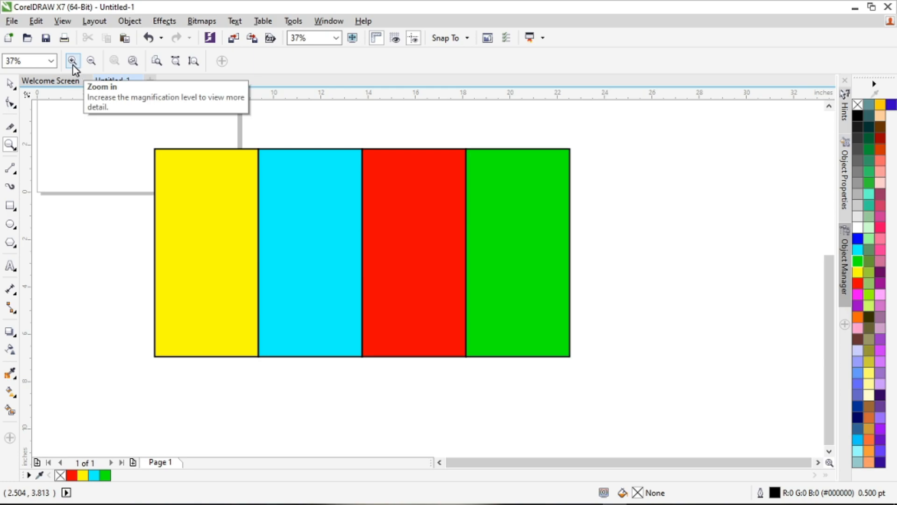
pyautogui.click(73, 65)
pyautogui.click(73, 64)
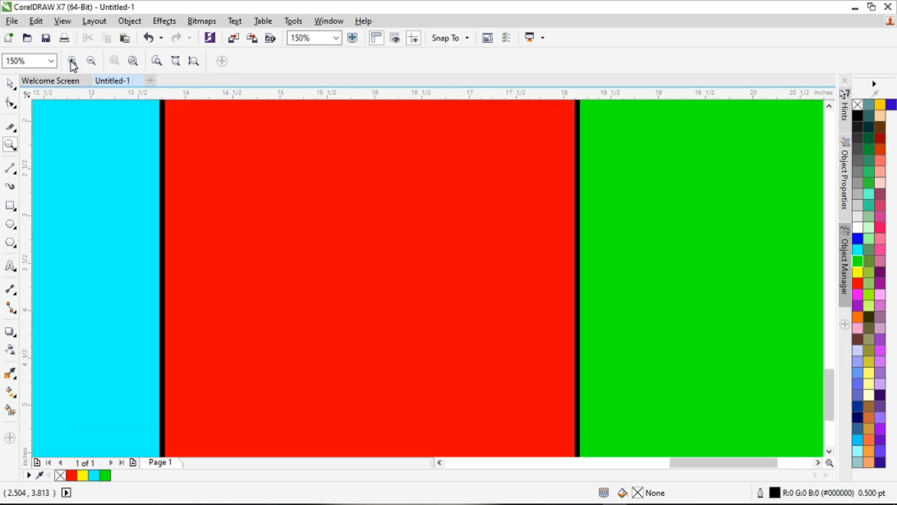
pyautogui.click(94, 62)
pyautogui.click(95, 62)
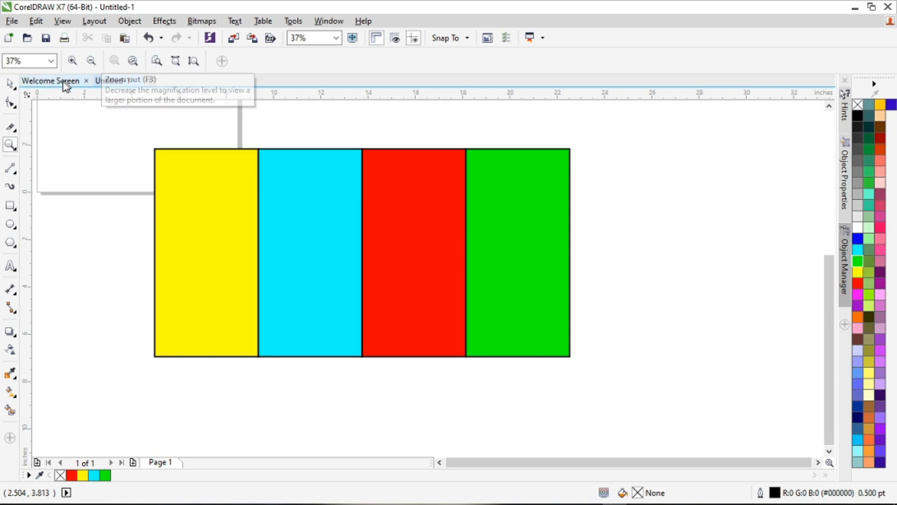
pyautogui.click(11, 85)
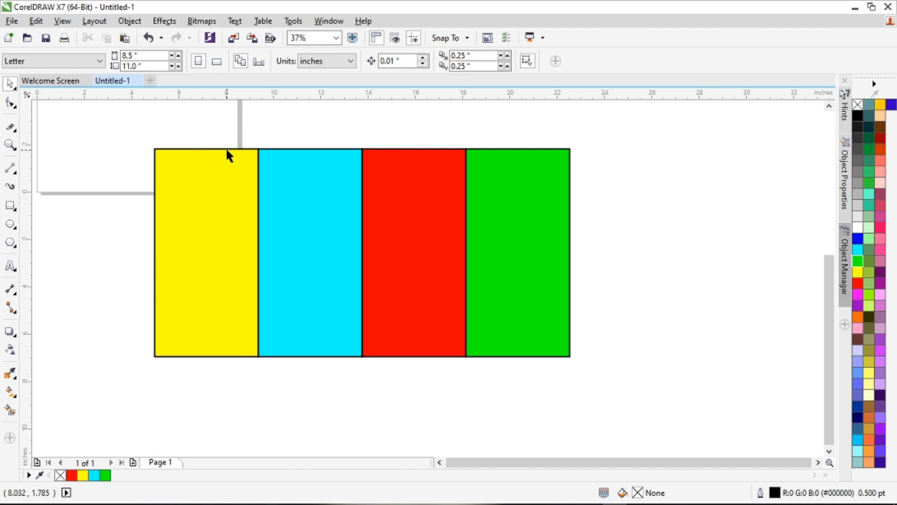
# Step: Zoom out to 19% and look through the Zoom tool's preset zoom levels
pyautogui.scroll(-2, 224, 147)
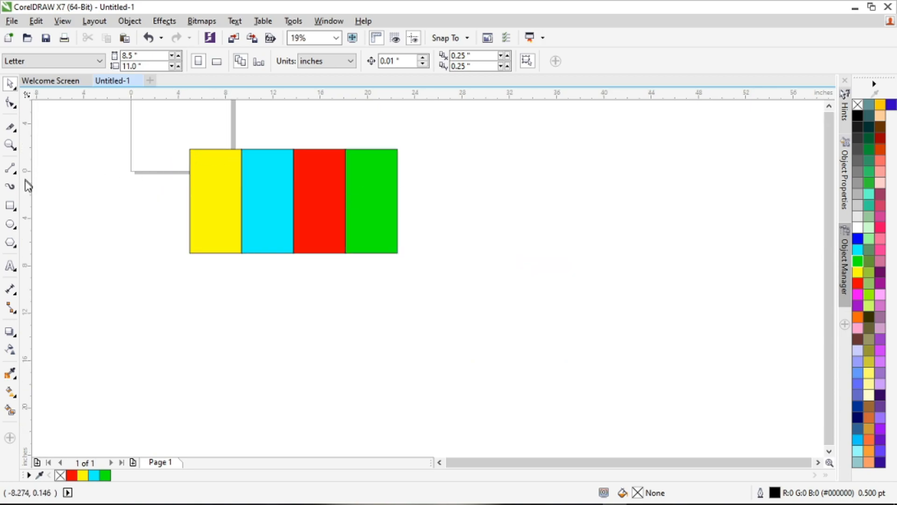
pyautogui.press('z')
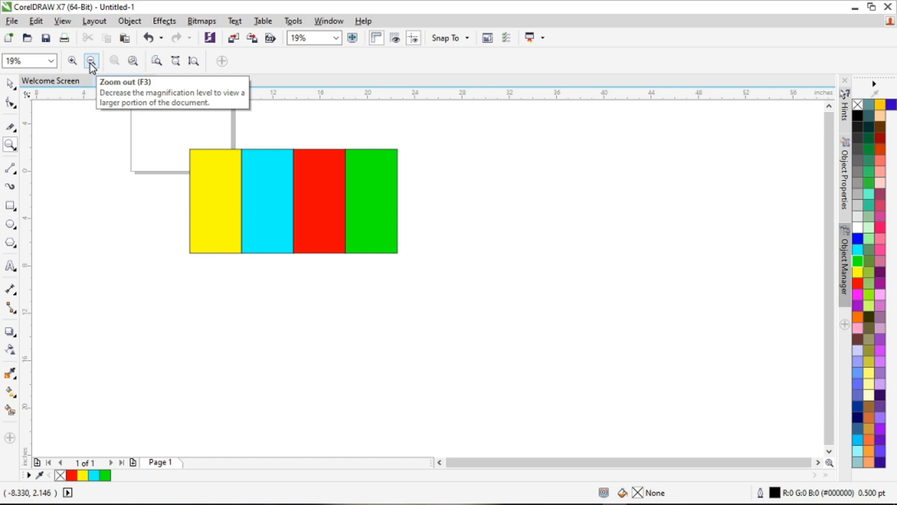
pyautogui.click(51, 61)
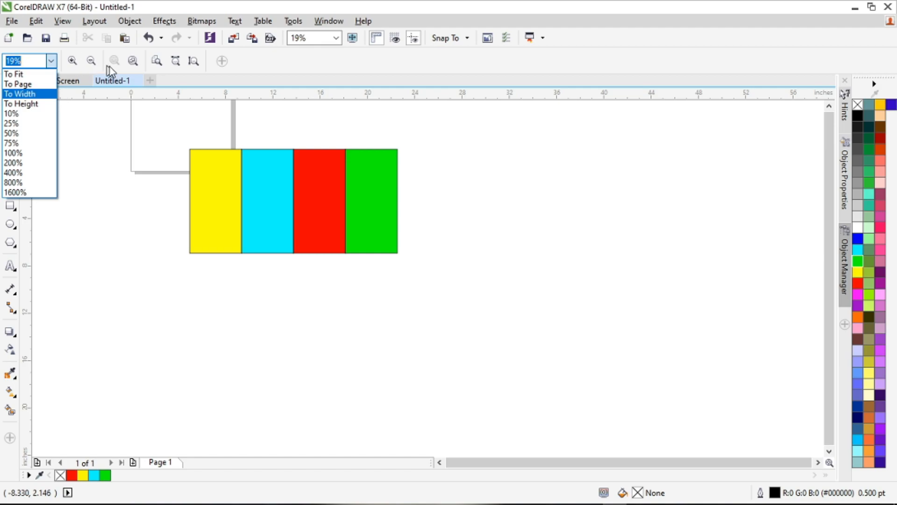
pyautogui.click(337, 59)
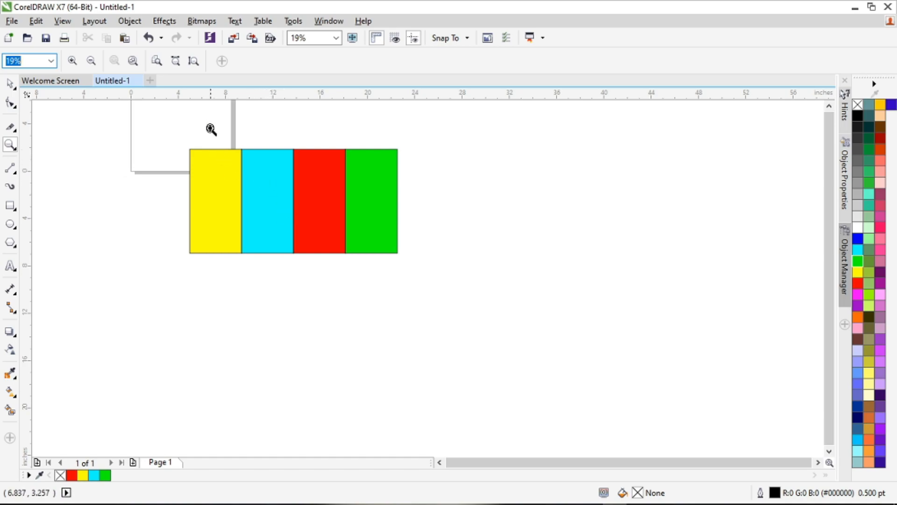
# Step: Zoom to a marquee around the upper yellow and cyan area, zoom out to 4%, and marquee-zoom onto all four rectangles
pyautogui.moveTo(200, 128); pyautogui.dragTo(276, 184)
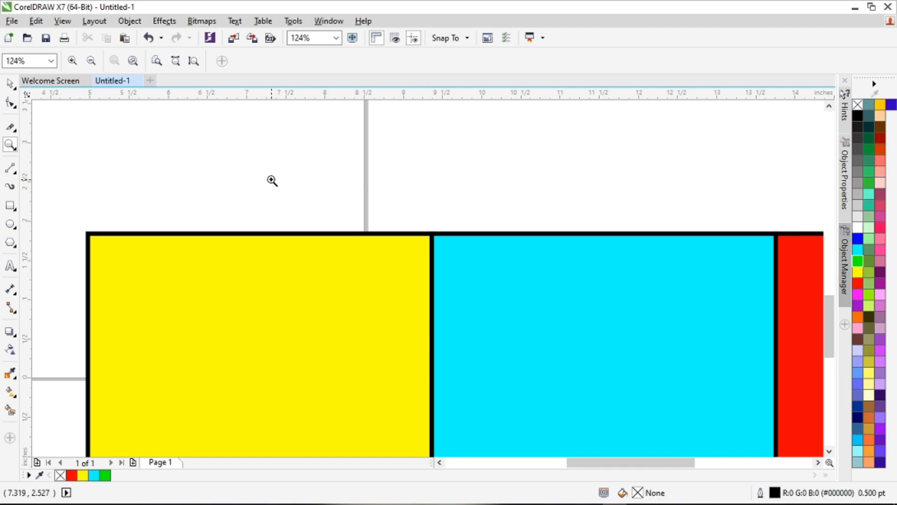
pyautogui.scroll(-5, 249, 168)
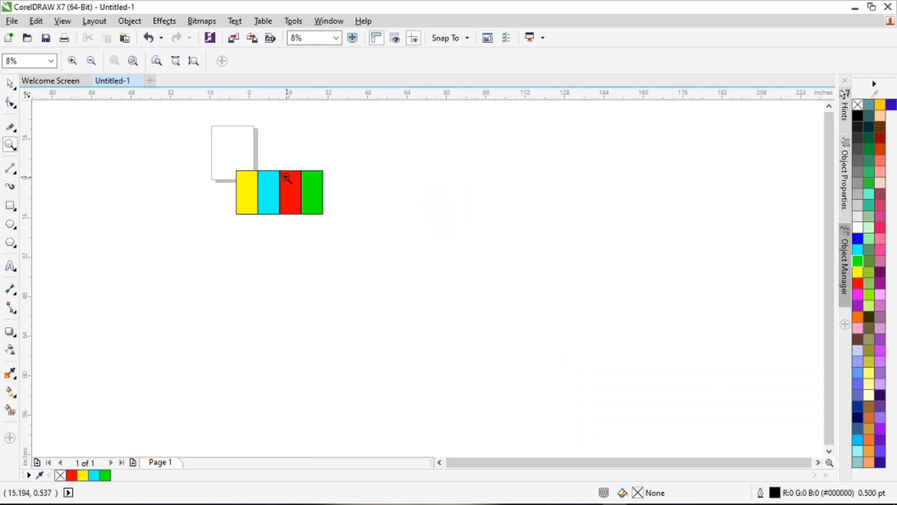
pyautogui.scroll(-1, 287, 178)
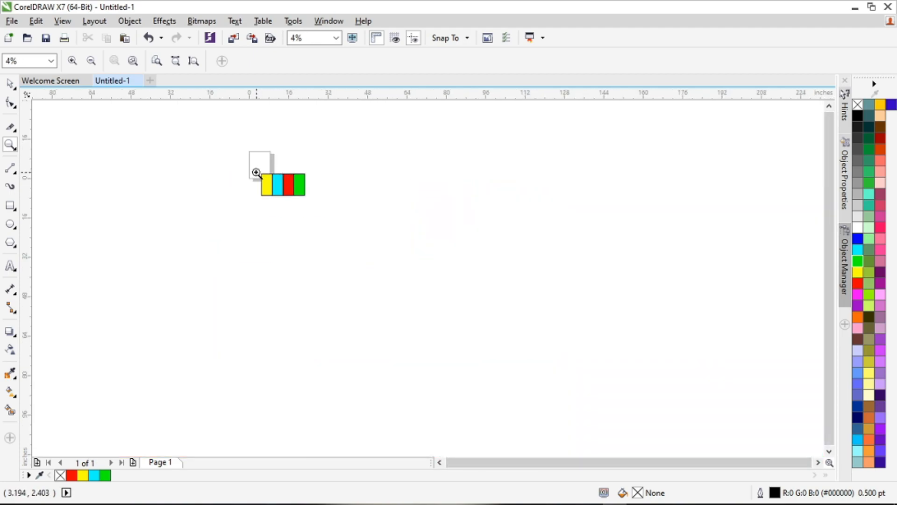
pyautogui.moveTo(254, 172); pyautogui.dragTo(313, 200)
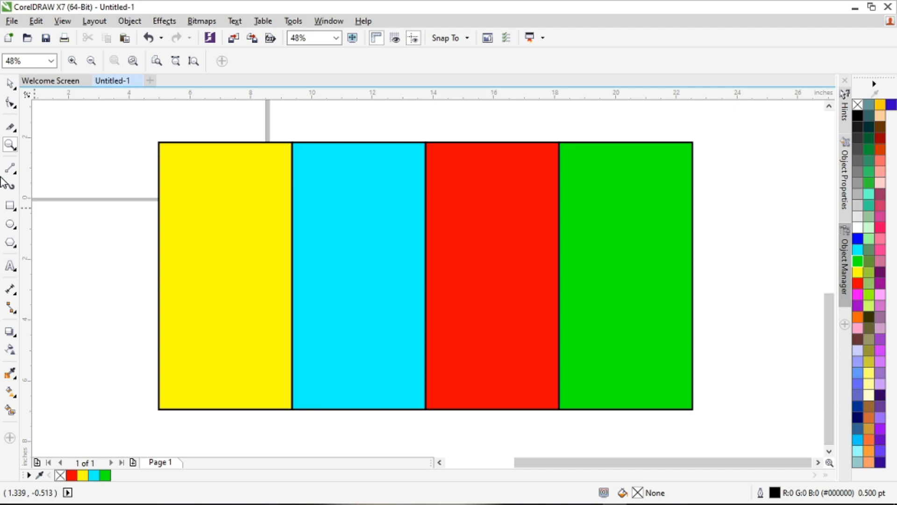
# Step: Zoom in and out repeatedly around the four coloured rectangles, ending at 50%
pyautogui.scroll(-4, 214, 175)
pyautogui.scroll(4, 216, 174)
pyautogui.scroll(-4, 246, 167)
pyautogui.scroll(3, 354, 169)
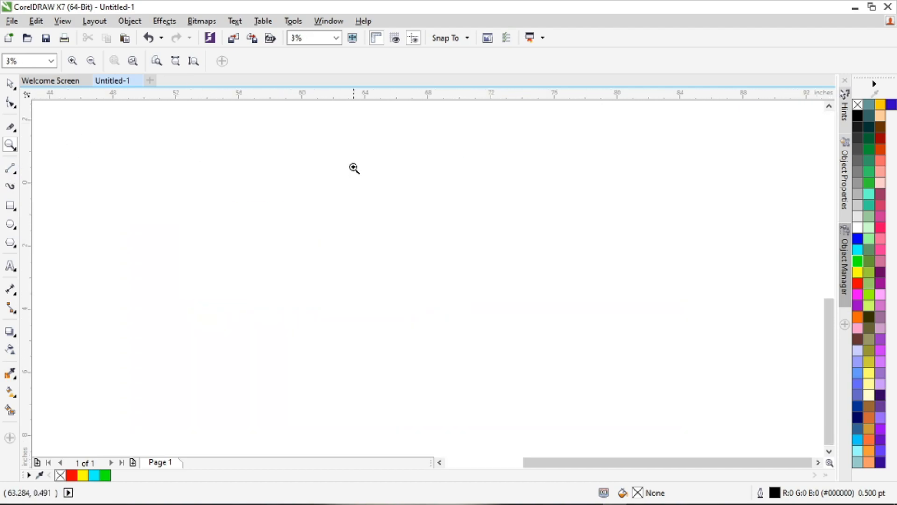
pyautogui.scroll(2, 327, 168)
pyautogui.scroll(2, 97, 169)
pyautogui.scroll(-2, 243, 171)
pyautogui.scroll(4, 219, 175)
pyautogui.scroll(-3, 134, 175)
pyautogui.scroll(4, 95, 164)
pyautogui.scroll(-2, 143, 171)
pyautogui.scroll(2, 180, 178)
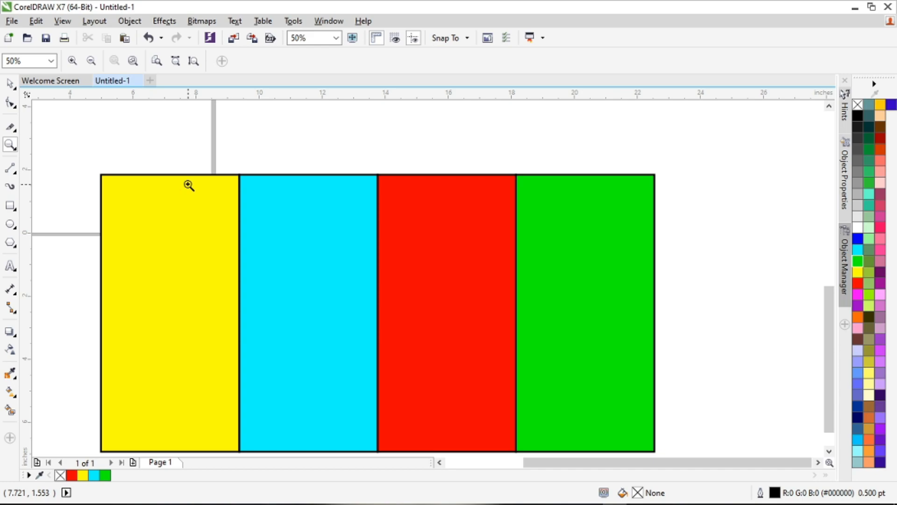
pyautogui.scroll(1, 189, 185)
pyautogui.scroll(-1, 244, 182)
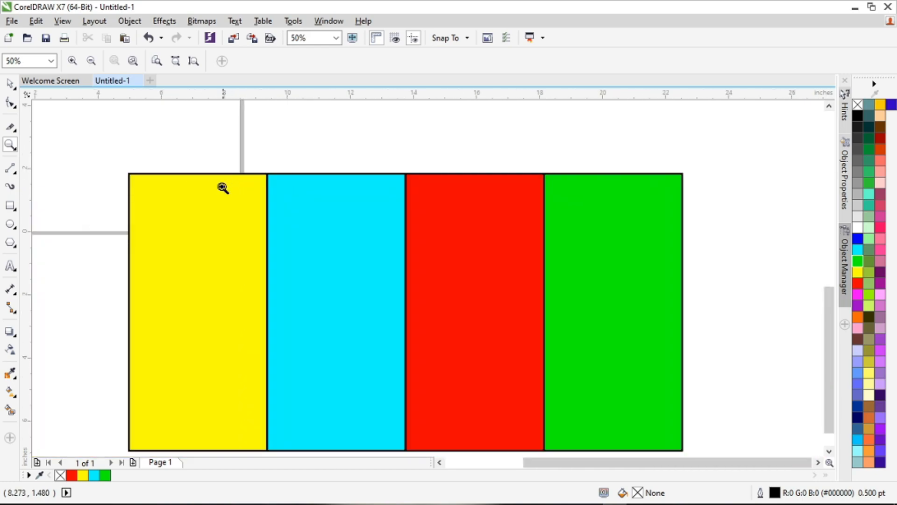
# Step: Switch to the Pan tool and zoom in and out over the coloured rectangles between 50% and 1600%
pyautogui.click(17, 151)
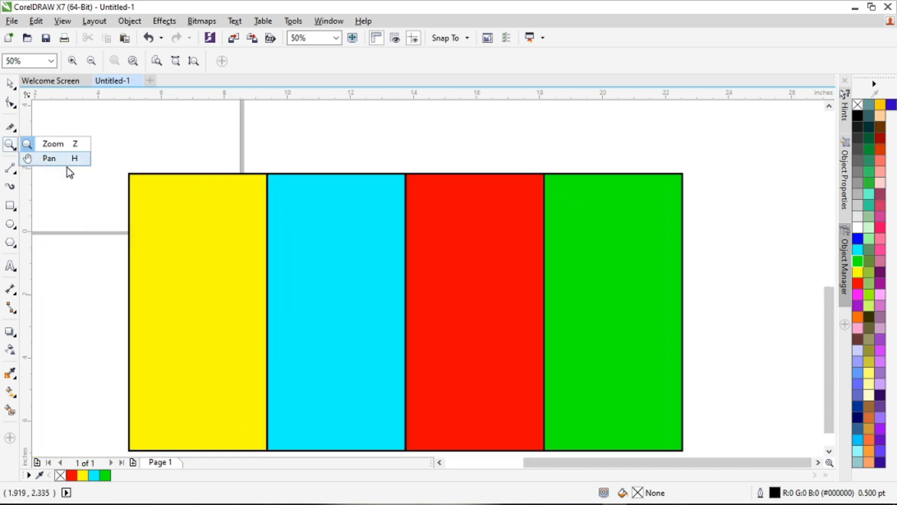
pyautogui.click(70, 161)
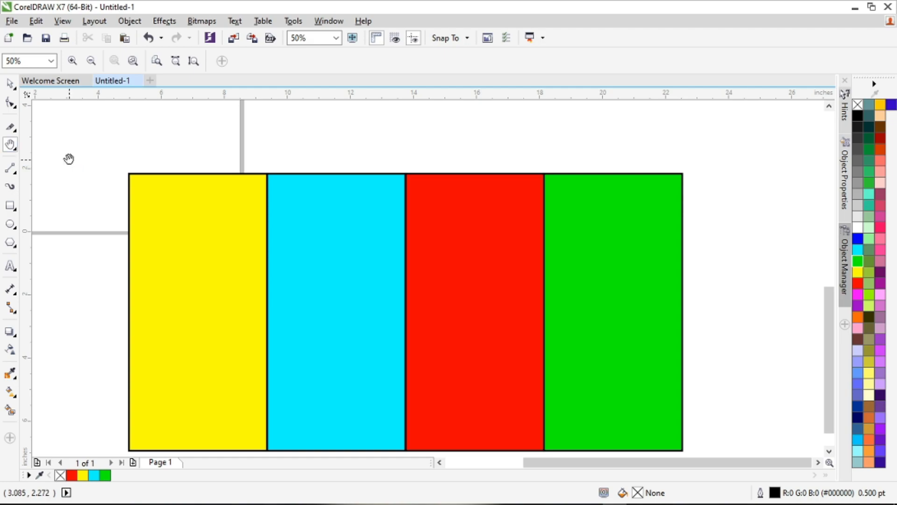
pyautogui.scroll(1, 168, 166)
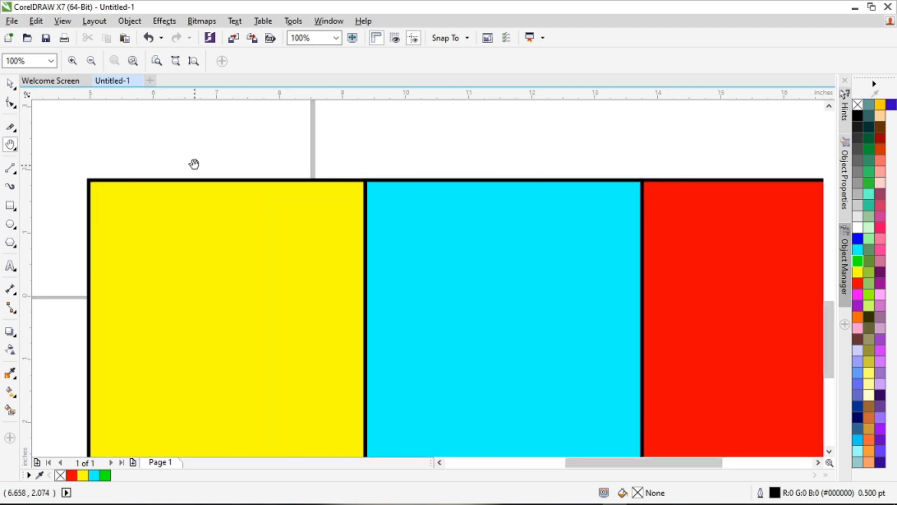
pyautogui.scroll(3, 210, 177)
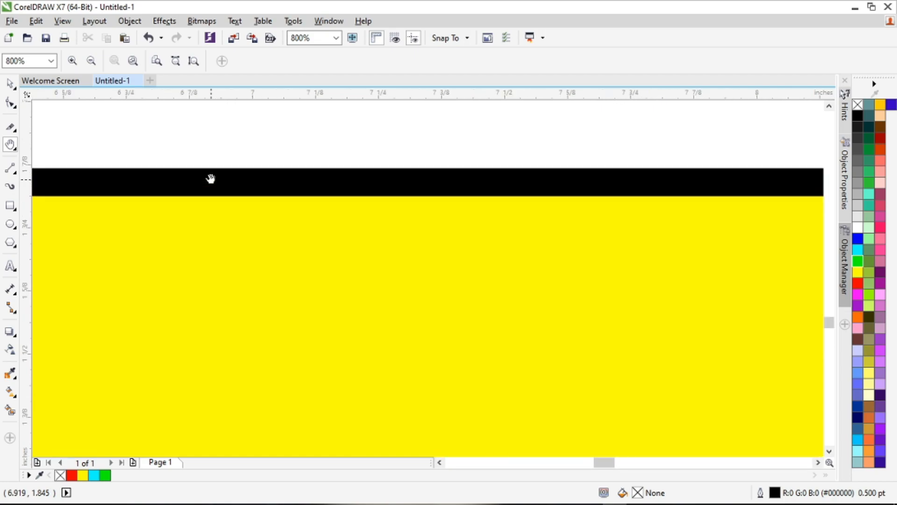
pyautogui.scroll(1, 210, 178)
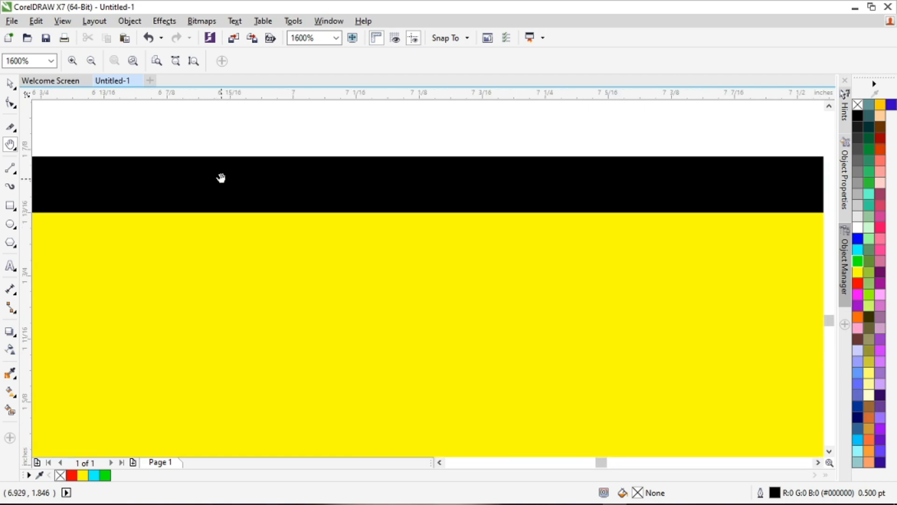
pyautogui.scroll(-5, 221, 178)
pyautogui.scroll(2, 394, 178)
pyautogui.scroll(2, 393, 177)
pyautogui.scroll(-4, 393, 177)
pyautogui.scroll(5, 471, 195)
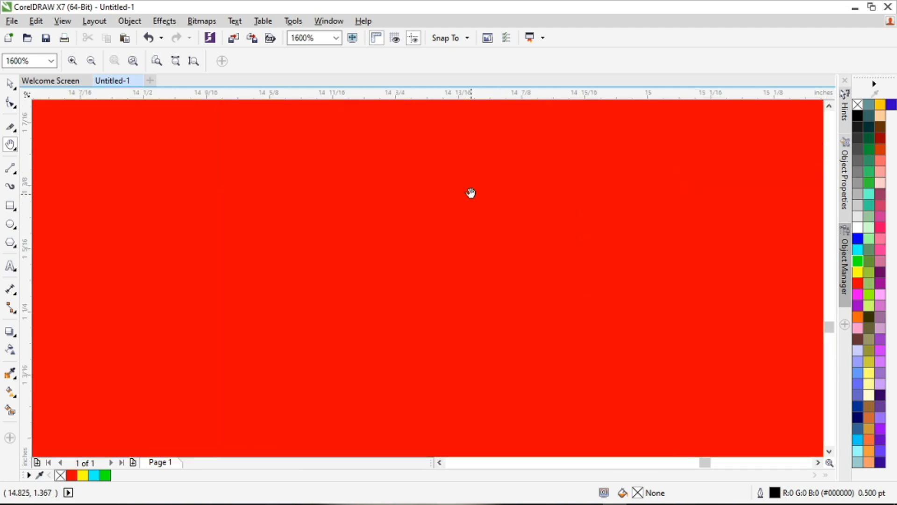
pyautogui.scroll(-5, 470, 193)
pyautogui.scroll(3, 267, 164)
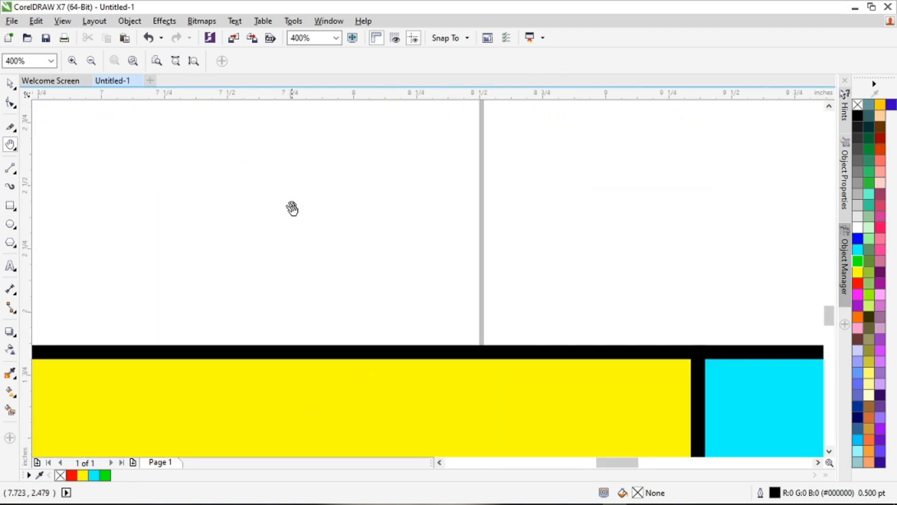
# Step: Pan the 400% view along the rectangles from yellow to green and back and forth across the green one
pyautogui.moveTo(422, 327); pyautogui.dragTo(33, 252)
pyautogui.moveTo(394, 355); pyautogui.dragTo(16, 312)
pyautogui.moveTo(566, 266); pyautogui.dragTo(46, 281)
pyautogui.moveTo(729, 243); pyautogui.dragTo(140, 269)
pyautogui.moveTo(600, 257); pyautogui.dragTo(140, 154)
pyautogui.moveTo(653, 208); pyautogui.dragTo(150, 203)
pyautogui.moveTo(584, 217); pyautogui.dragTo(271, 240)
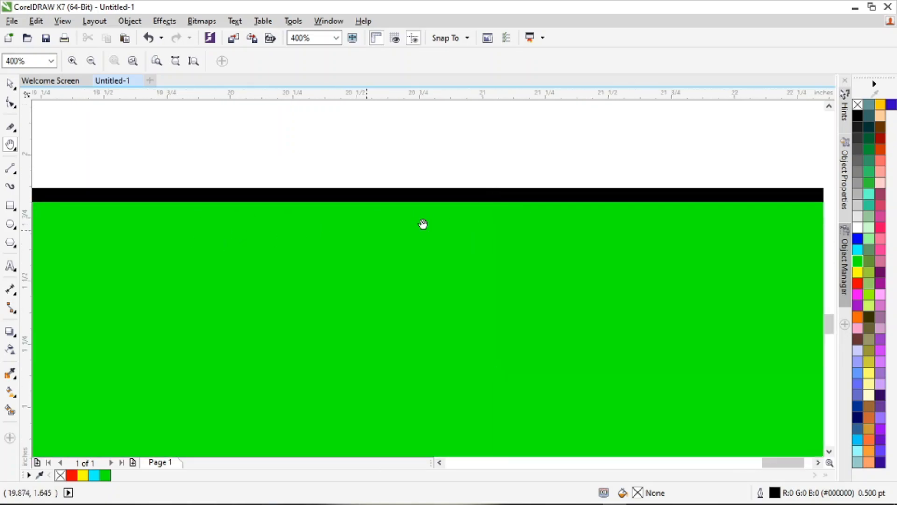
pyautogui.moveTo(733, 201); pyautogui.dragTo(141, 240)
pyautogui.moveTo(669, 238); pyautogui.dragTo(234, 222)
pyautogui.moveTo(290, 221); pyautogui.dragTo(680, 161)
pyautogui.moveTo(294, 217); pyautogui.dragTo(765, 172)
pyautogui.moveTo(199, 216); pyautogui.dragTo(468, 123)
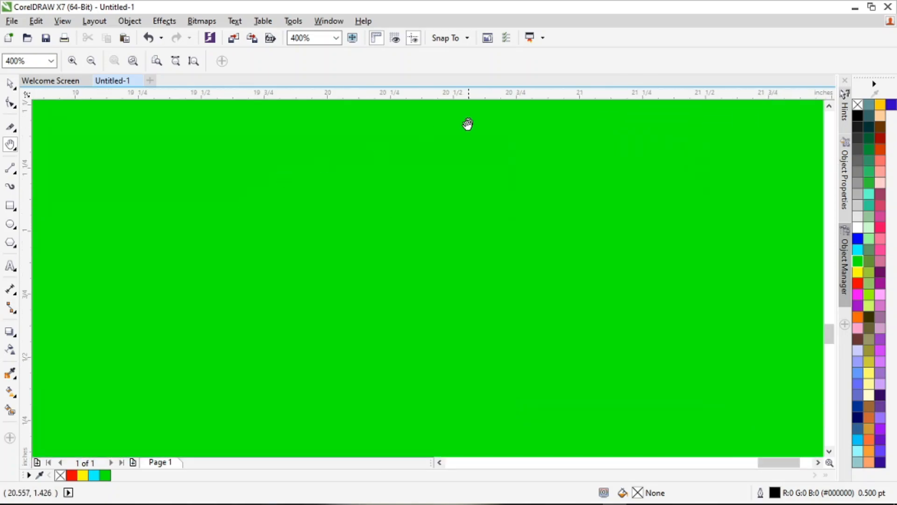
# Step: Zoom back out and pan around the whole row of four rectangles
pyautogui.scroll(-3, 442, 147)
pyautogui.moveTo(372, 172); pyautogui.dragTo(647, 105)
pyautogui.moveTo(577, 208); pyautogui.dragTo(185, 277)
pyautogui.moveTo(62, 249); pyautogui.dragTo(233, 184)
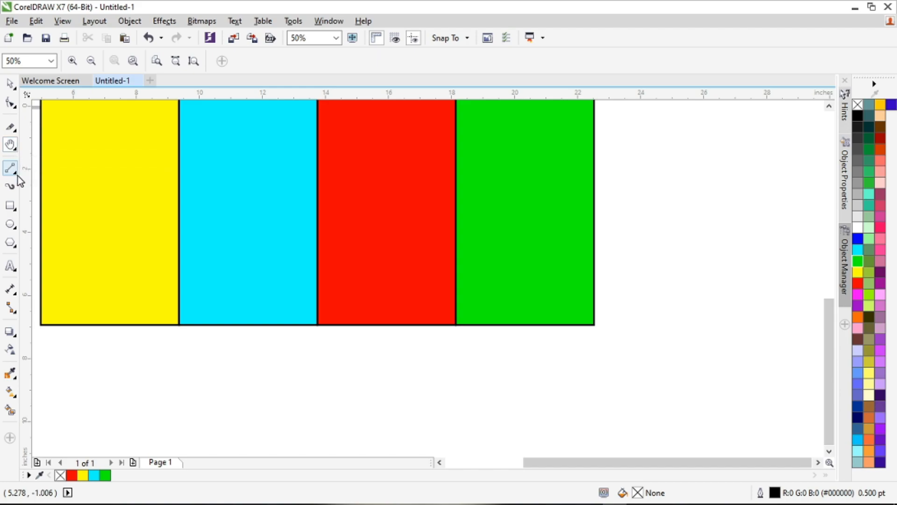
# Step: Select all four coloured rectangles and delete them
pyautogui.click(9, 83)
pyautogui.scroll(-2, 349, 225)
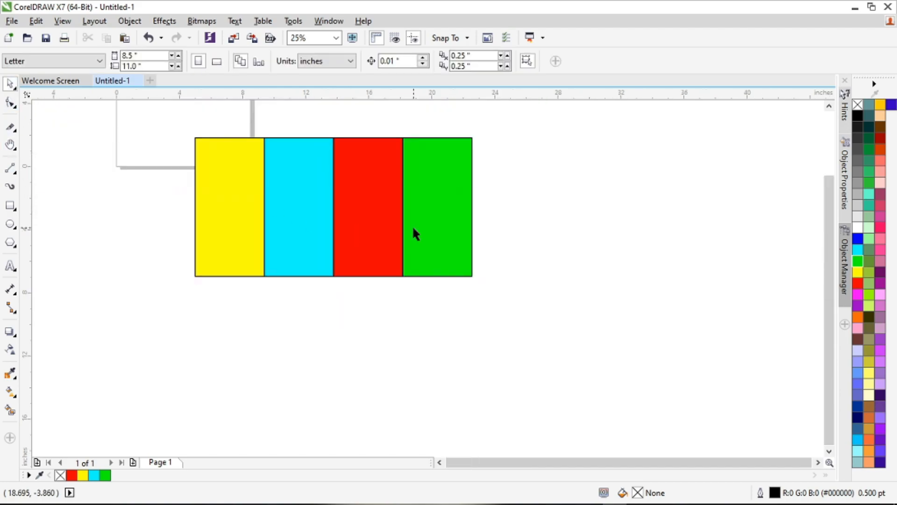
pyautogui.moveTo(163, 116); pyautogui.dragTo(565, 340)
pyautogui.press('Delete')
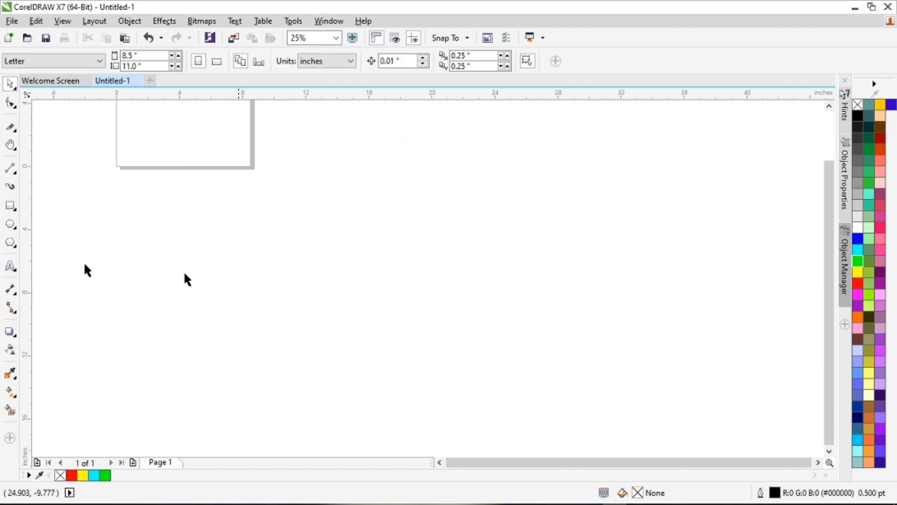
# Step: Draw a closed irregular curve about 25.4 by 18.2 inches with the Freehand tool and delete it
pyautogui.click(17, 174)
pyautogui.click(58, 167)
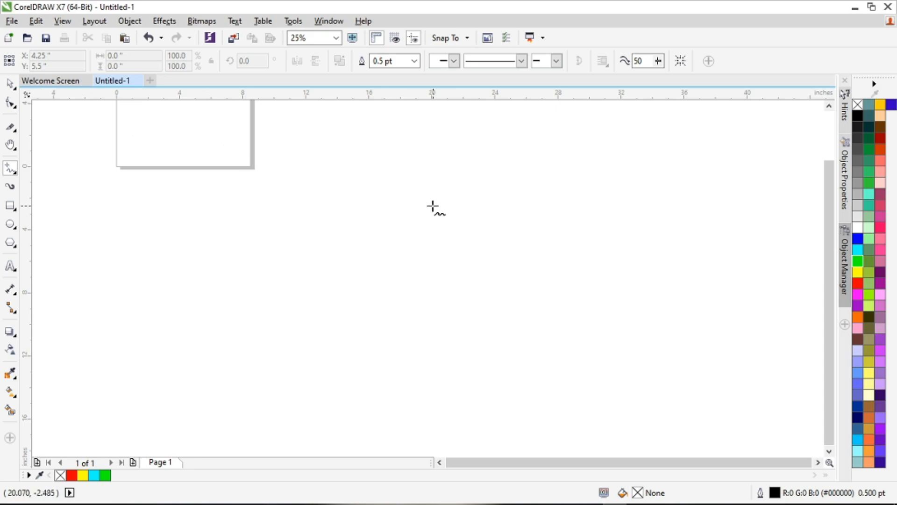
pyautogui.click(17, 174)
pyautogui.click(53, 167)
pyautogui.moveTo(585, 157)
pyautogui.mouseDown()
pyautogui.moveTo(642, 178)
pyautogui.moveTo(660, 310)
pyautogui.moveTo(427, 391)
pyautogui.moveTo(302, 274)
pyautogui.moveTo(326, 171)
pyautogui.moveTo(448, 161)
pyautogui.moveTo(529, 173)
pyautogui.moveTo(587, 156)
pyautogui.mouseUp()
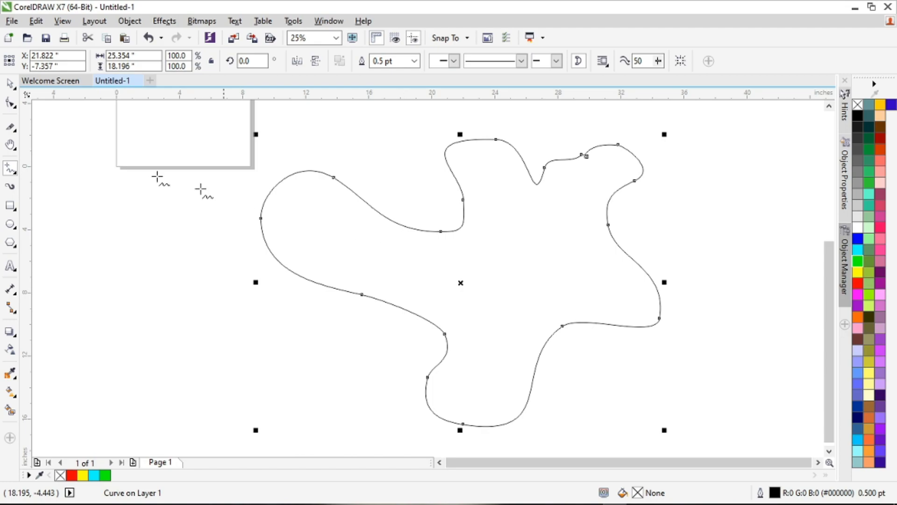
pyautogui.click(10, 84)
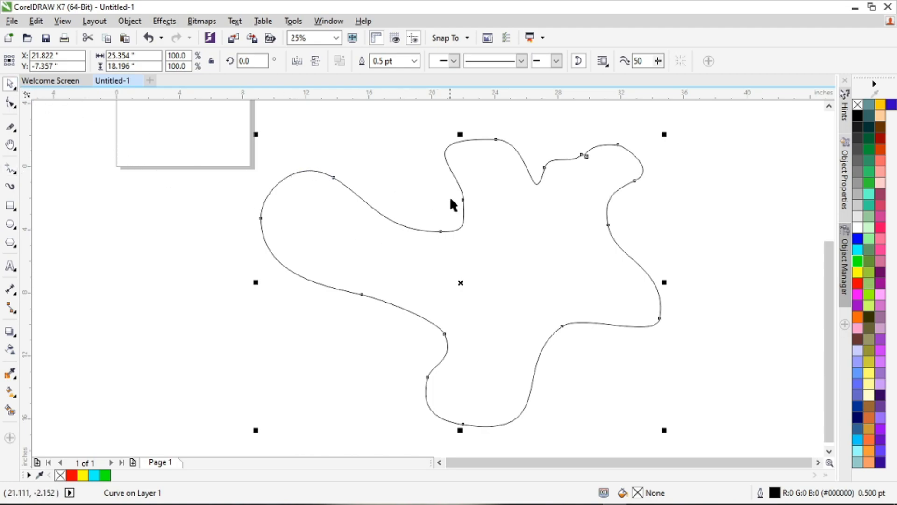
pyautogui.press('Delete')
# Step: Draw a closed freehand curve about 17.3 by 16.9 inches beside the page
pyautogui.click(9, 169)
pyautogui.moveTo(549, 152)
pyautogui.mouseDown()
pyautogui.moveTo(606, 142)
pyautogui.moveTo(656, 196)
pyautogui.moveTo(601, 316)
pyautogui.moveTo(494, 406)
pyautogui.moveTo(396, 318)
pyautogui.moveTo(389, 236)
pyautogui.moveTo(446, 174)
pyautogui.moveTo(551, 150)
pyautogui.mouseUp()
pyautogui.scroll(-1, 541, 211)
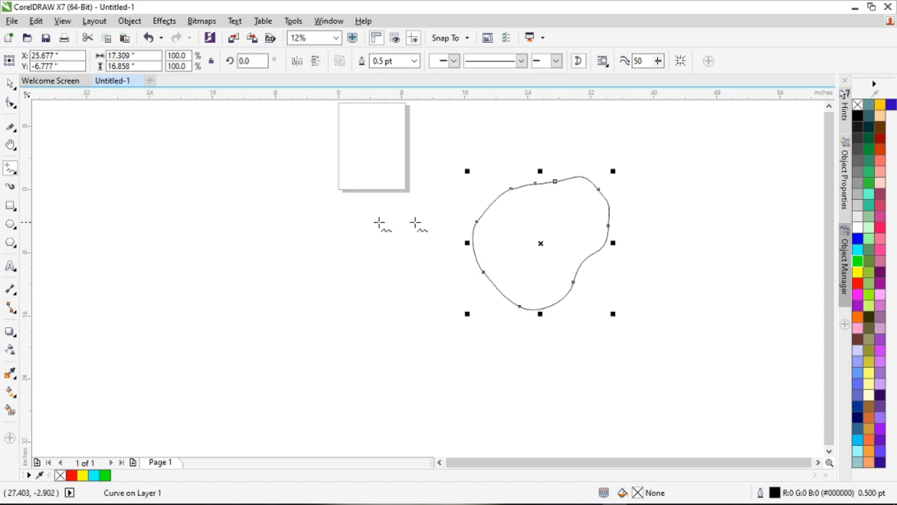
# Step: Draw an open freehand curve about 30.4 by 25 inches overlapping the page, with its ends crossing, and deselect it
pyautogui.scroll(1, 318, 216)
pyautogui.scroll(-1, 257, 197)
pyautogui.moveTo(256, 159)
pyautogui.mouseDown()
pyautogui.moveTo(328, 139)
pyautogui.moveTo(384, 173)
pyautogui.moveTo(406, 251)
pyautogui.moveTo(370, 319)
pyautogui.moveTo(250, 331)
pyautogui.moveTo(174, 272)
pyautogui.moveTo(173, 215)
pyautogui.moveTo(225, 161)
pyautogui.moveTo(267, 157)
pyautogui.mouseUp()
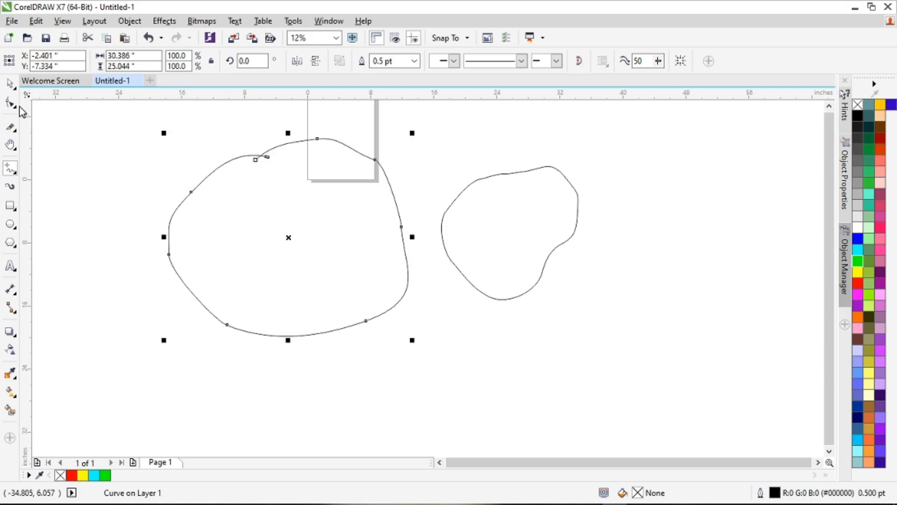
pyautogui.click(9, 83)
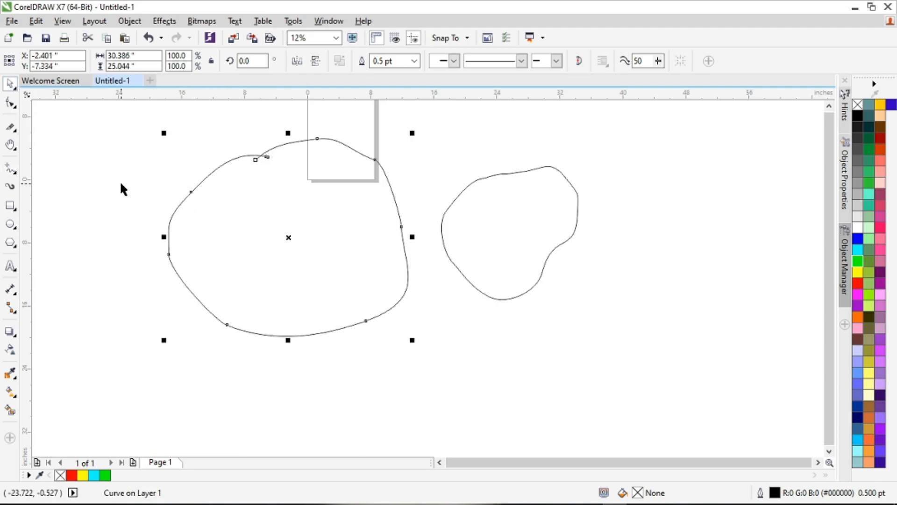
pyautogui.scroll(-1, 120, 183)
pyautogui.click(120, 145)
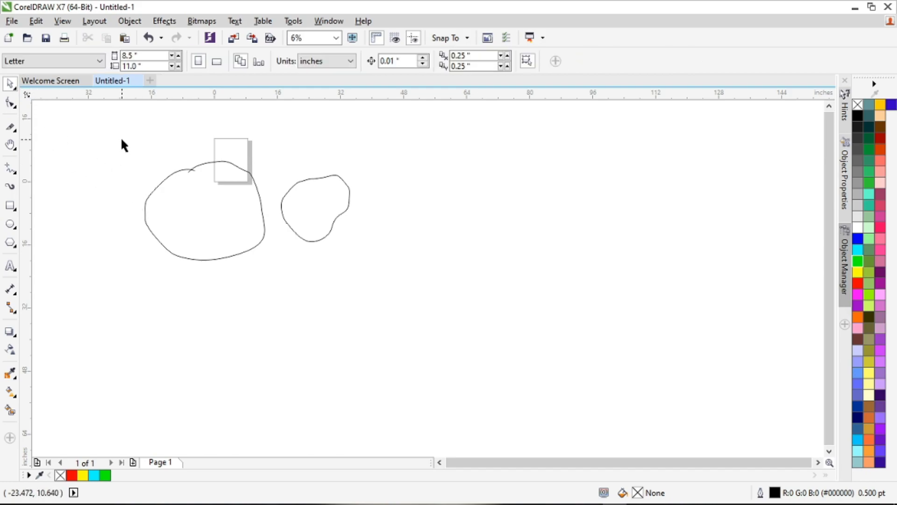
# Step: Apply a yellow fill to the large open curve and to the smaller closed curve
pyautogui.click(227, 211)
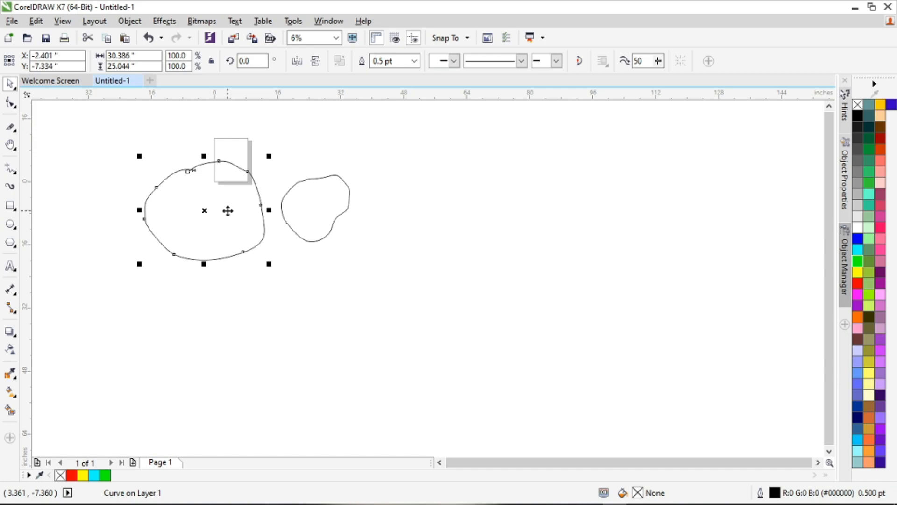
pyautogui.click(859, 273)
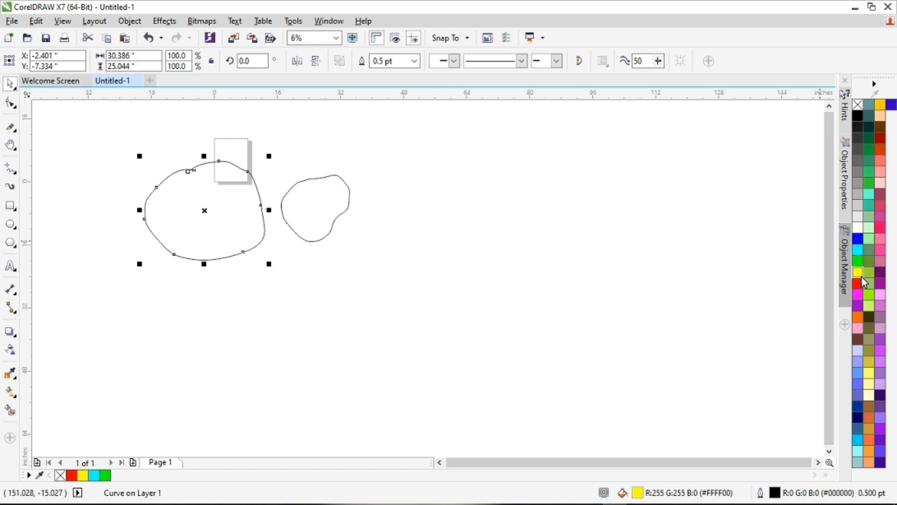
pyautogui.click(349, 192)
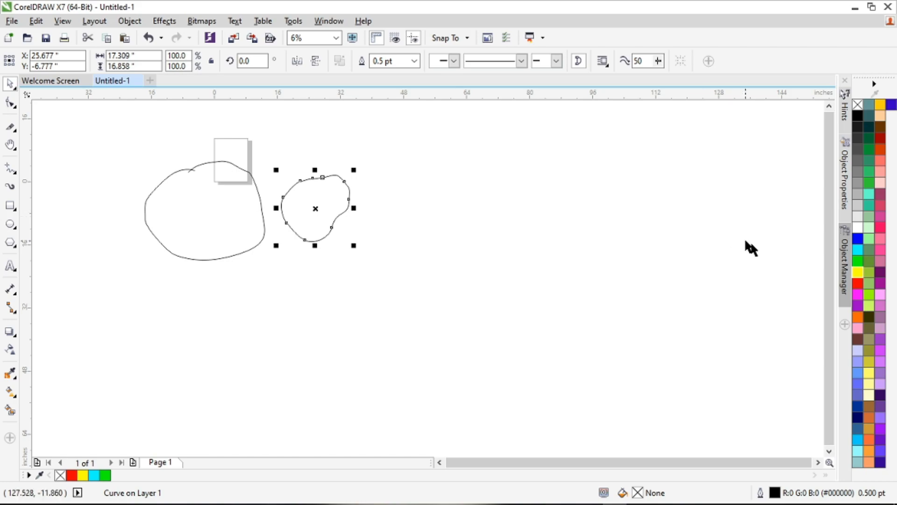
pyautogui.click(857, 274)
pyautogui.click(629, 277)
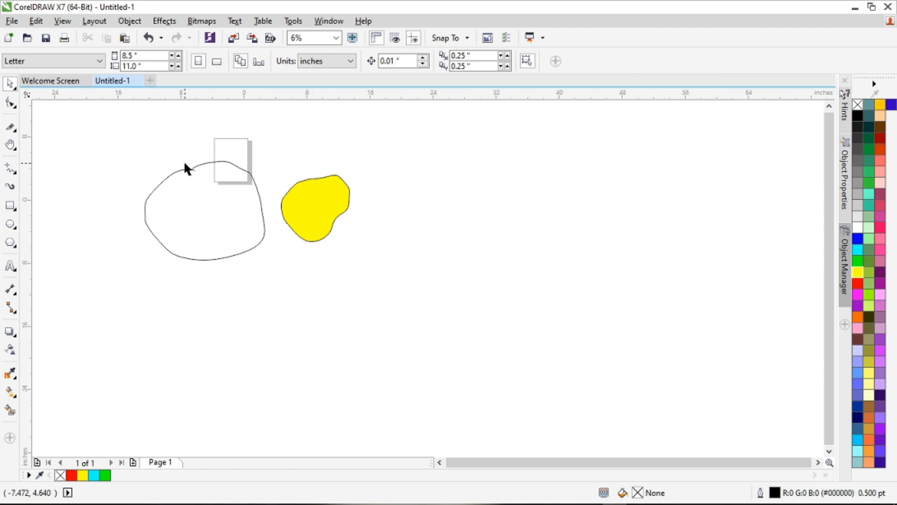
# Step: Select the open curve with the Shape tool and move its end node slightly outward near the crossing ends
pyautogui.scroll(1, 185, 166)
pyautogui.scroll(2, 185, 166)
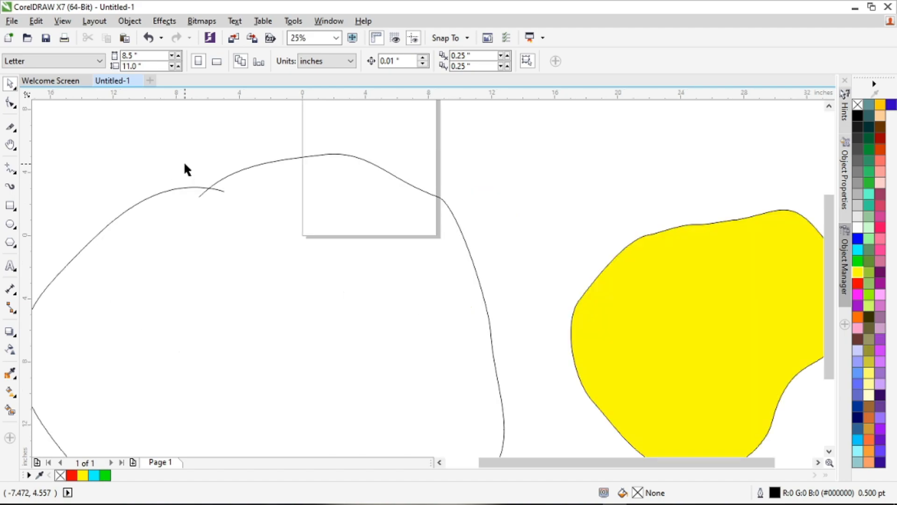
pyautogui.scroll(1, 225, 210)
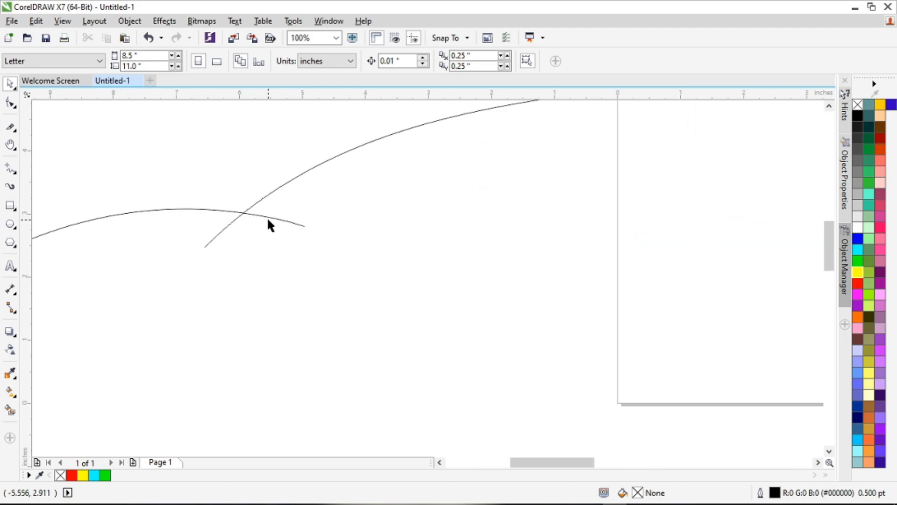
pyautogui.click(250, 216)
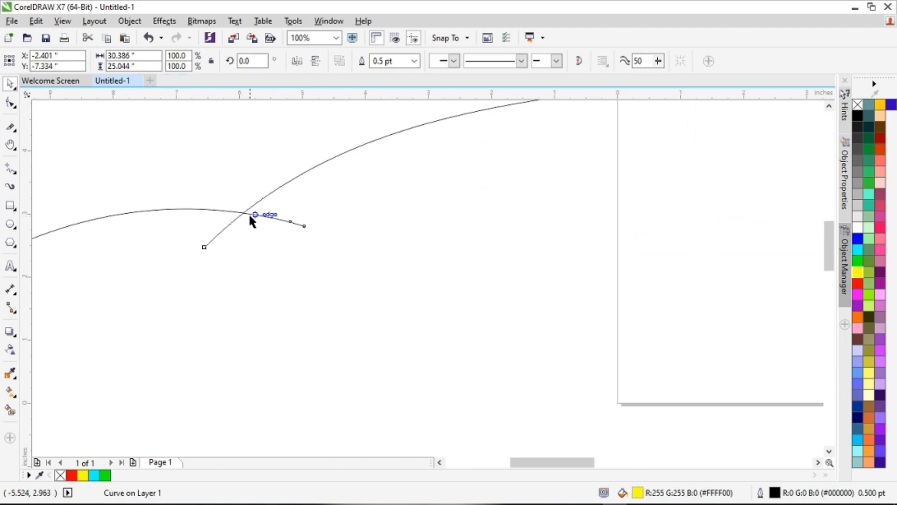
pyautogui.click(14, 107)
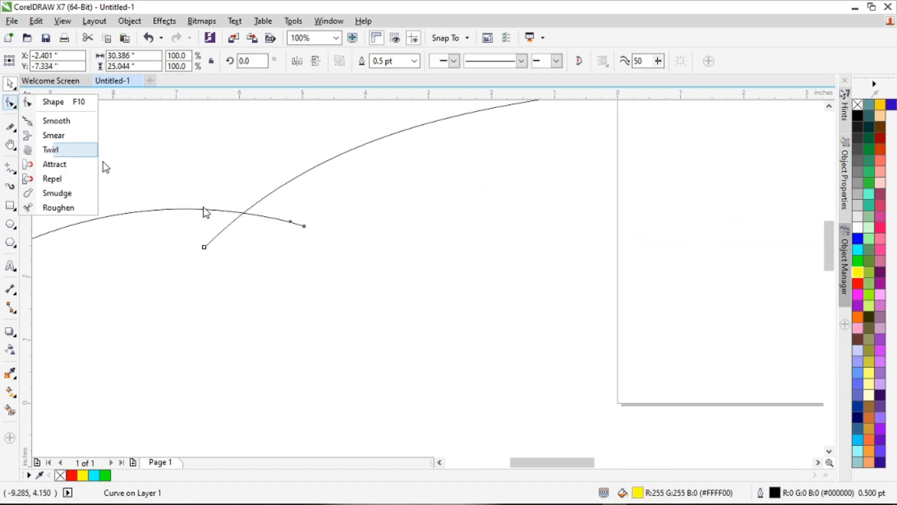
pyautogui.click(53, 101)
pyautogui.click(247, 218)
pyautogui.moveTo(248, 219); pyautogui.dragTo(312, 233)
# Step: Delete the extra node beside the open end and move the end node onto the start node to close the curve
pyautogui.click(291, 221)
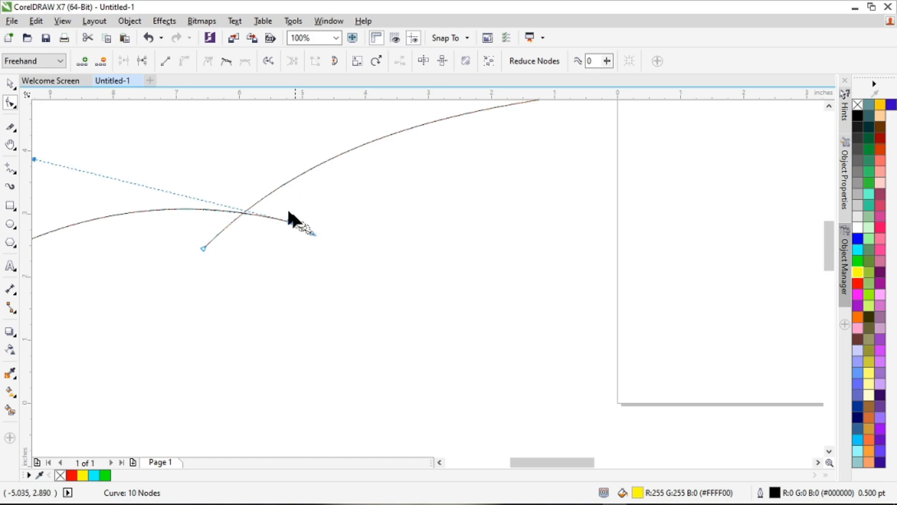
pyautogui.click(100, 61)
pyautogui.moveTo(311, 232); pyautogui.dragTo(206, 242)
pyautogui.scroll(-4, 255, 257)
pyautogui.click(10, 84)
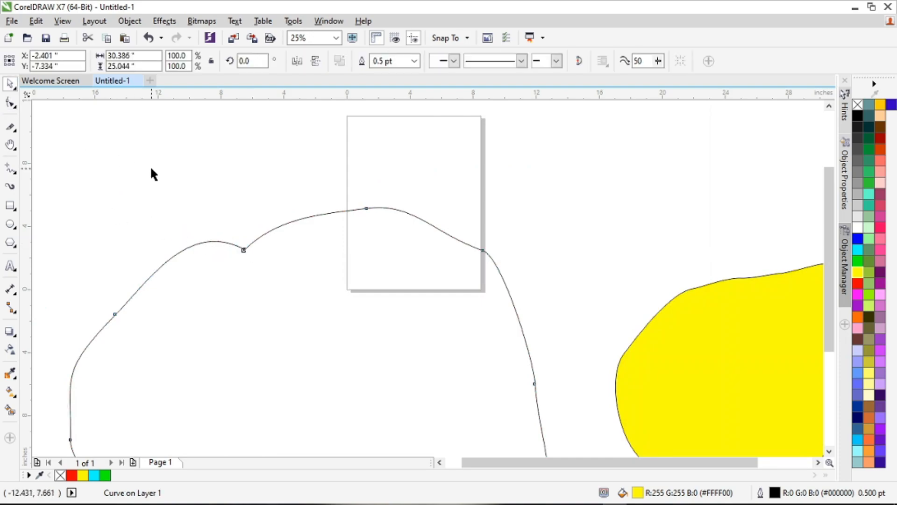
# Step: Select both freehand curves and delete them
pyautogui.scroll(-3, 151, 166)
pyautogui.click(186, 229)
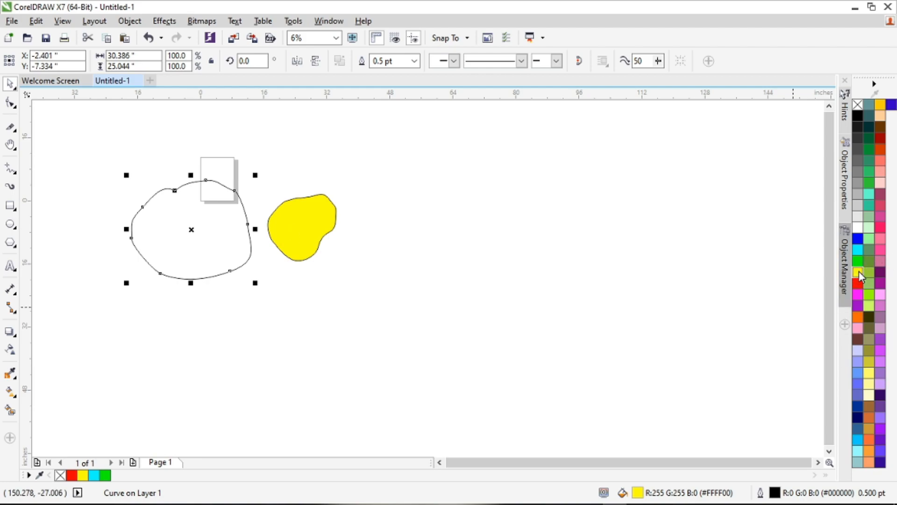
pyautogui.click(244, 210)
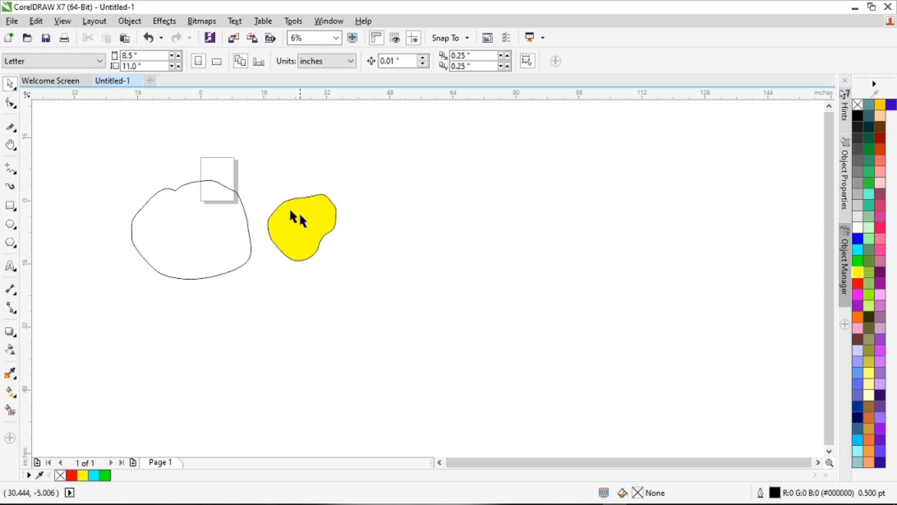
pyautogui.moveTo(117, 133); pyautogui.dragTo(453, 360)
pyautogui.press('Delete')
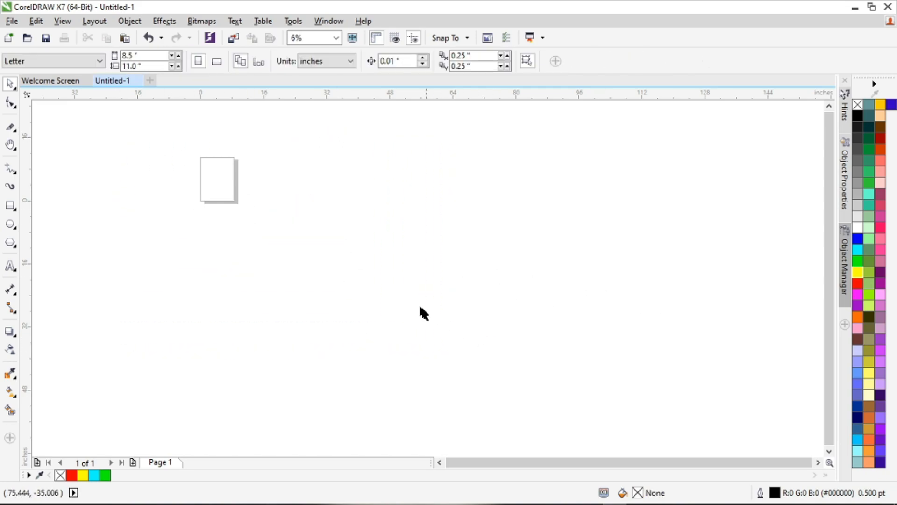
# Step: Draw a large wavy curve across the page area with the Freehand tool and delete it
pyautogui.click(14, 172)
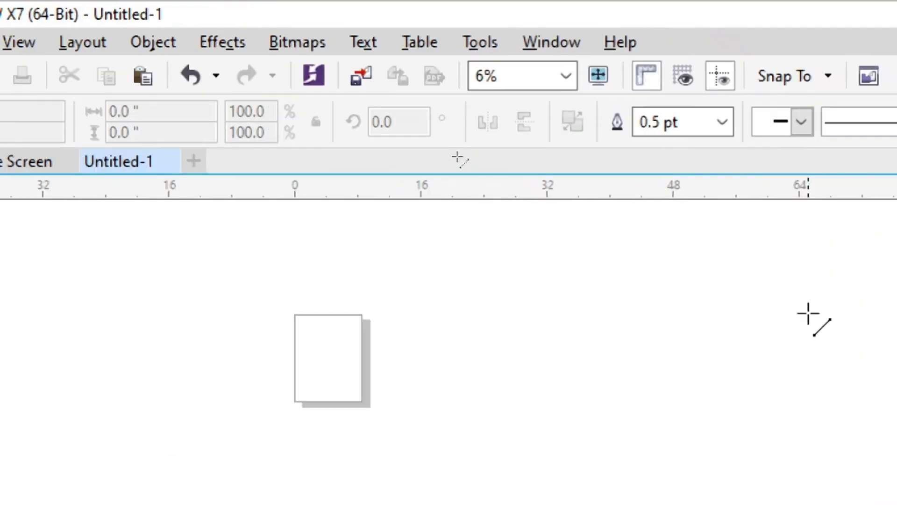
pyautogui.click(454, 160)
pyautogui.click(812, 358)
pyautogui.press('Escape')
pyautogui.click(29, 271)
pyautogui.click(109, 263)
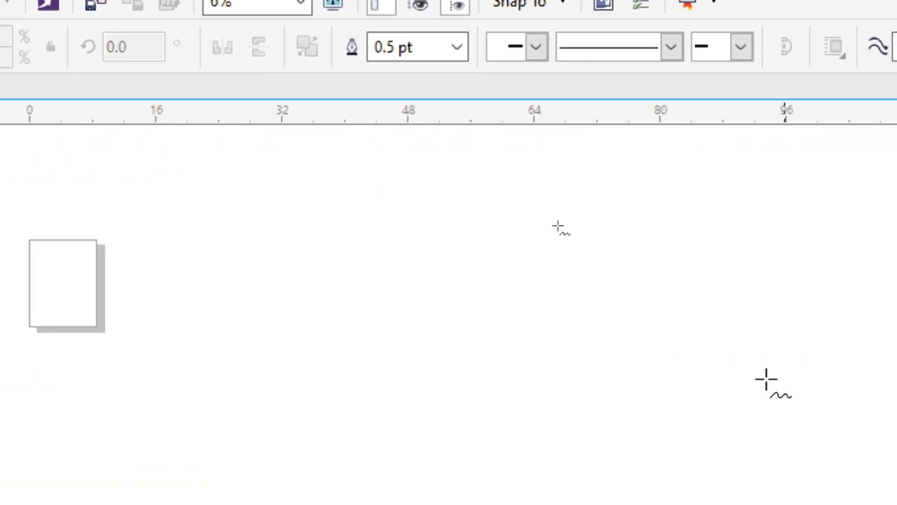
pyautogui.moveTo(490, 231)
pyautogui.mouseDown()
pyautogui.moveTo(693, 318)
pyautogui.moveTo(668, 443)
pyautogui.moveTo(628, 477)
pyautogui.moveTo(489, 388)
pyautogui.moveTo(317, 475)
pyautogui.moveTo(297, 337)
pyautogui.moveTo(81, 100)
pyautogui.moveTo(248, 93)
pyautogui.moveTo(311, 118)
pyautogui.moveTo(347, 71)
pyautogui.moveTo(401, 81)
pyautogui.moveTo(459, 116)
pyautogui.moveTo(486, 99)
pyautogui.mouseUp()
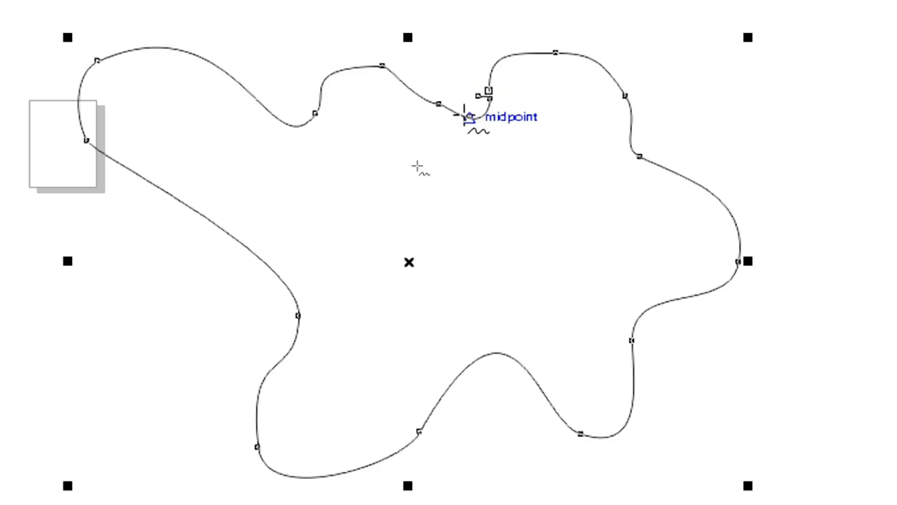
pyautogui.press('Delete')
# Step: Draw a smaller closed freehand curve overlapping the page's edge
pyautogui.moveTo(472, 63)
pyautogui.mouseDown()
pyautogui.moveTo(521, 47)
pyautogui.moveTo(613, 215)
pyautogui.moveTo(491, 475)
pyautogui.moveTo(235, 422)
pyautogui.moveTo(159, 185)
pyautogui.moveTo(471, 51)
pyautogui.mouseUp()
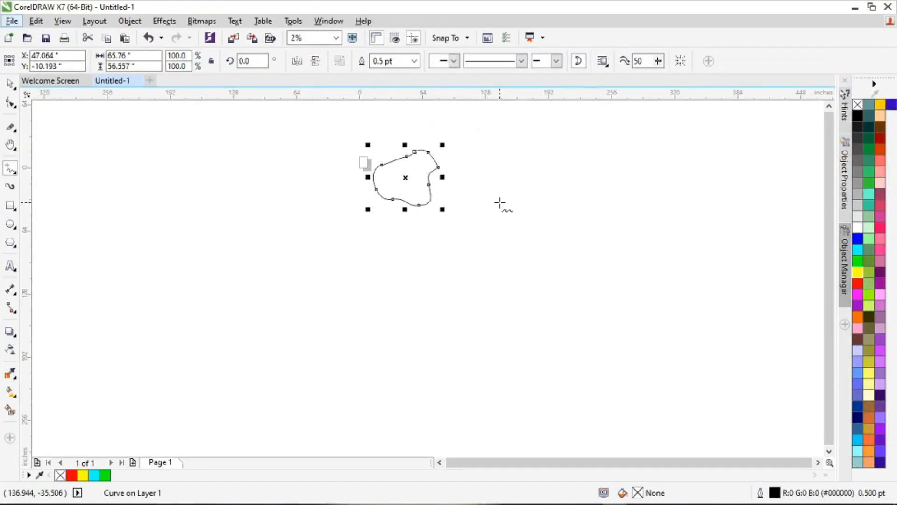
# Step: Fill the closed freehand curve yellow and draw an open freehand curve about 101 by 78 inches to its lower right
pyautogui.scroll(1, 405, 177)
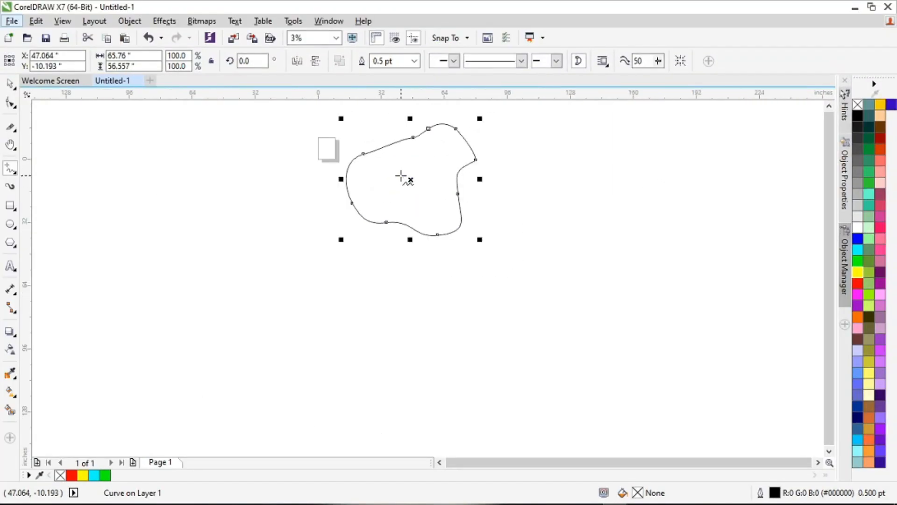
pyautogui.click(858, 272)
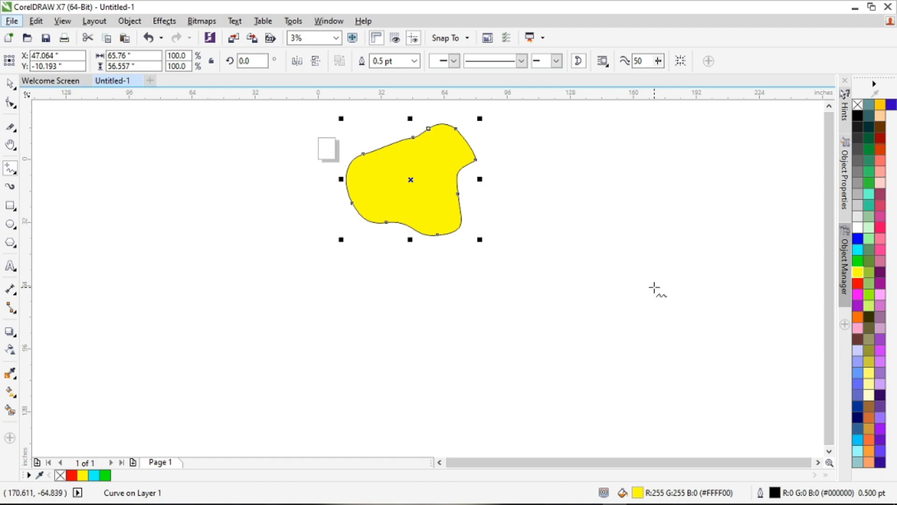
pyautogui.moveTo(650, 264)
pyautogui.mouseDown()
pyautogui.moveTo(668, 246)
pyautogui.moveTo(706, 311)
pyautogui.moveTo(630, 394)
pyautogui.moveTo(522, 353)
pyautogui.moveTo(541, 268)
pyautogui.moveTo(654, 264)
pyautogui.mouseUp()
pyautogui.click(9, 84)
pyautogui.scroll(1, 640, 264)
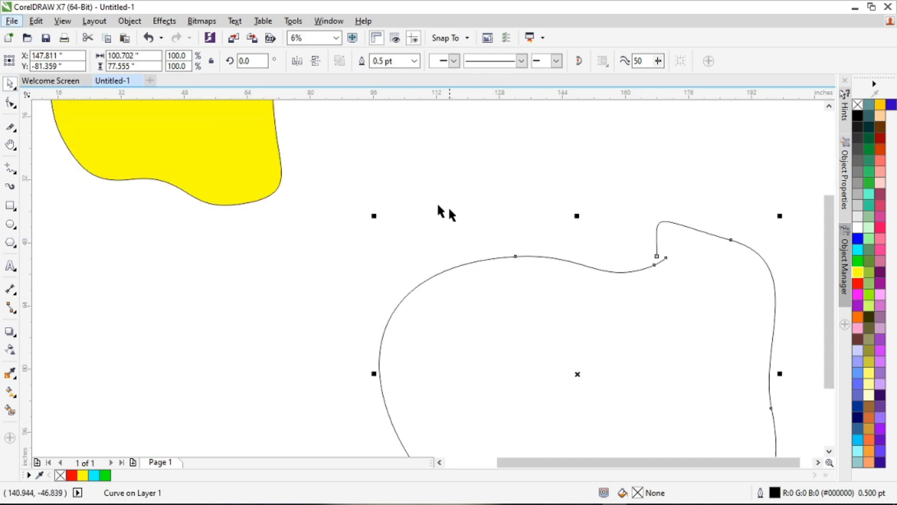
pyautogui.scroll(-2, 449, 206)
pyautogui.click(606, 230)
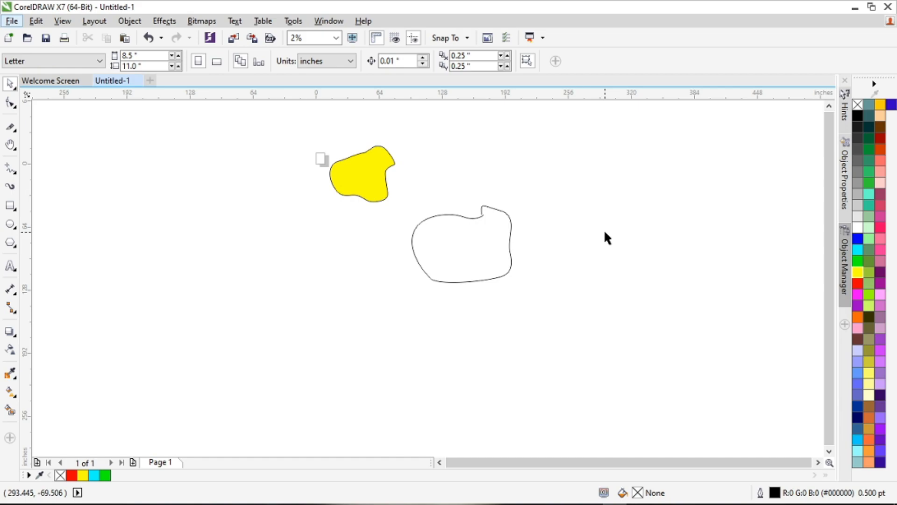
# Step: Select the unfilled open curve and delete the extra node beside its open end with the Shape tool
pyautogui.scroll(2, 501, 208)
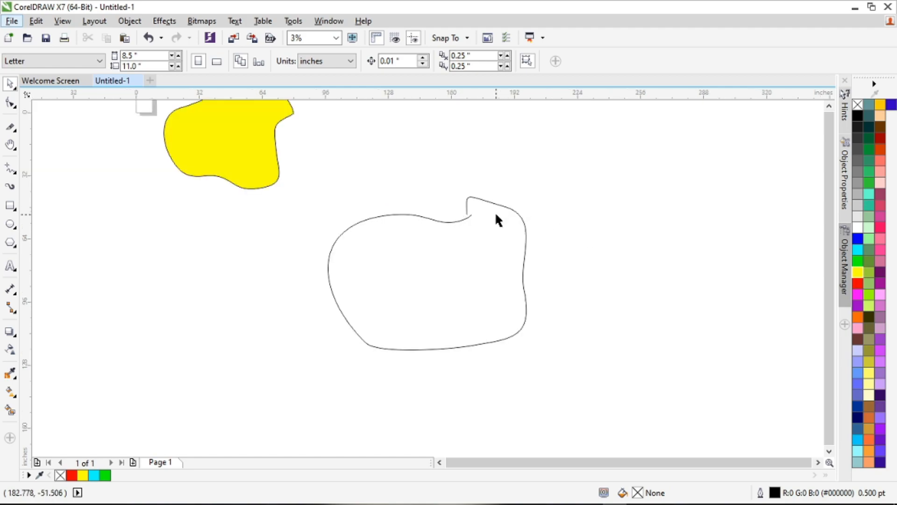
pyautogui.scroll(1, 486, 219)
pyautogui.click(397, 224)
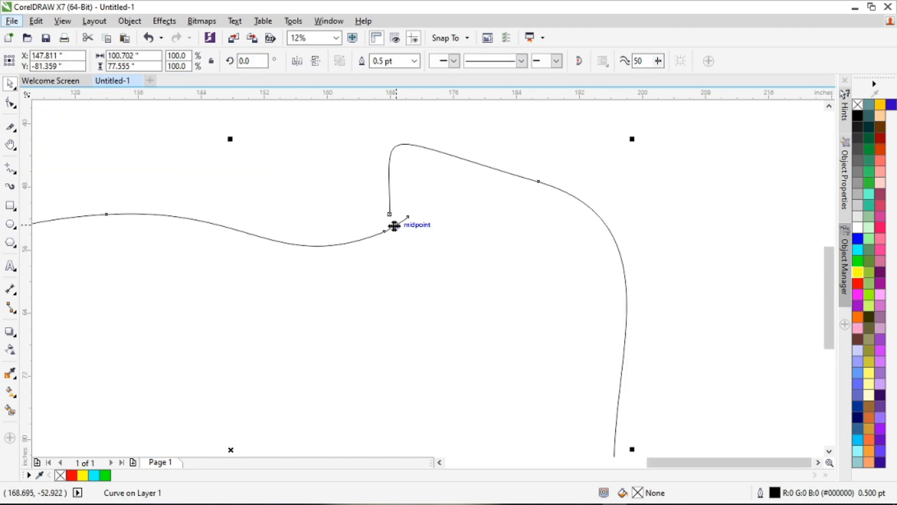
pyautogui.click(12, 108)
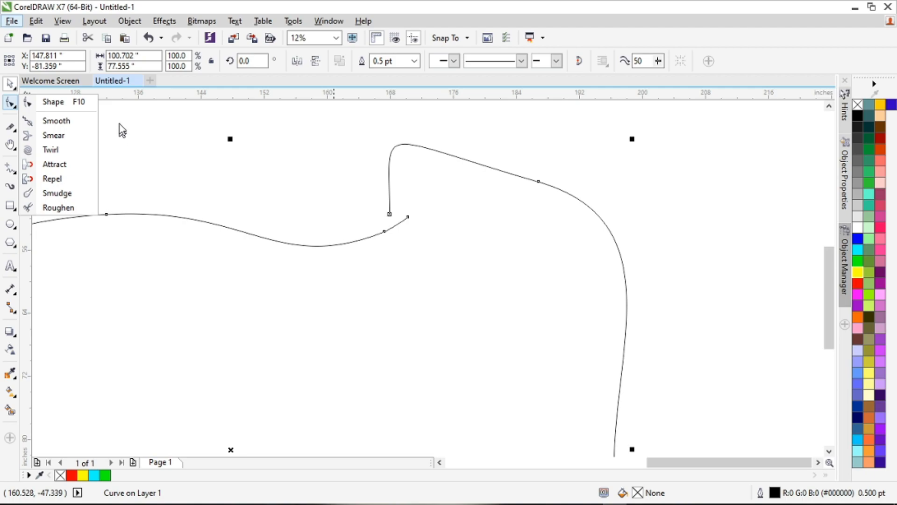
pyautogui.click(55, 103)
pyautogui.click(385, 226)
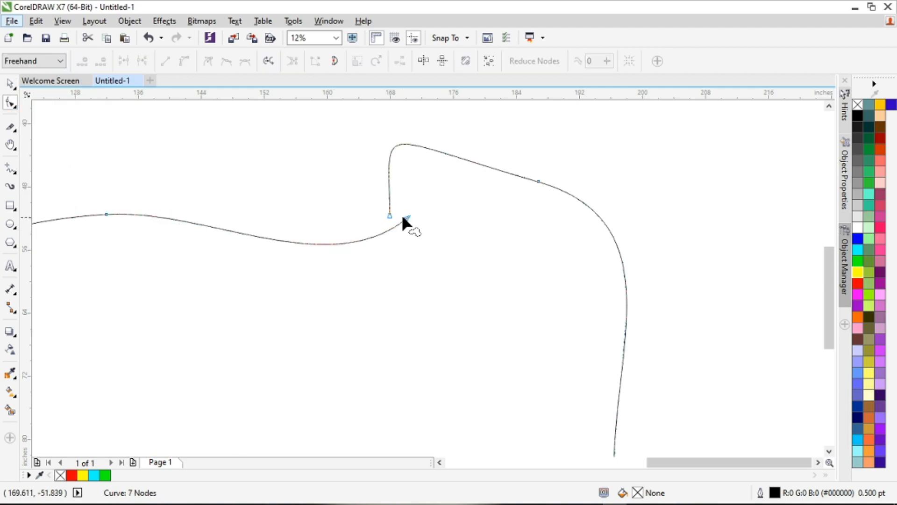
# Step: Move the open curve's two end nodes apart to leave a wide gap between them
pyautogui.moveTo(404, 214); pyautogui.dragTo(271, 228)
pyautogui.moveTo(390, 215); pyautogui.dragTo(365, 202)
pyautogui.click(376, 178)
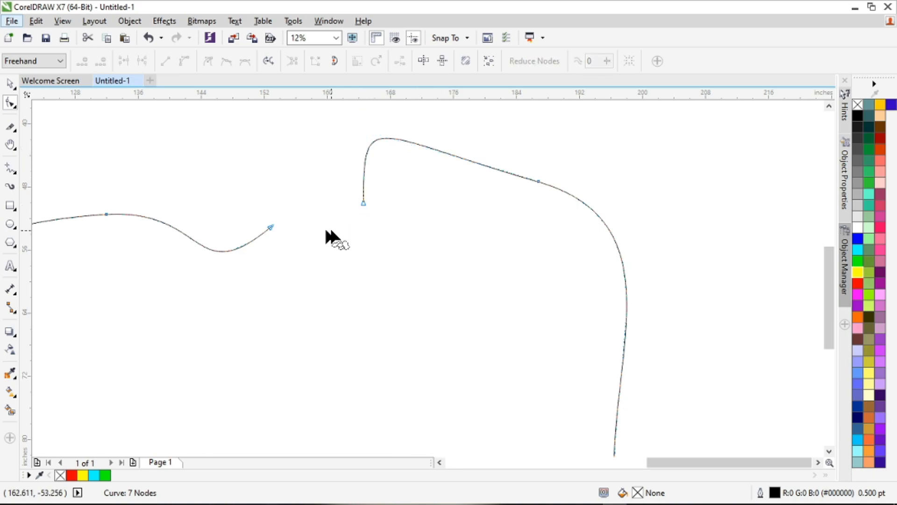
# Step: Join the curve's two end nodes to close it and fill the shape yellow
pyautogui.scroll(-2, 245, 170)
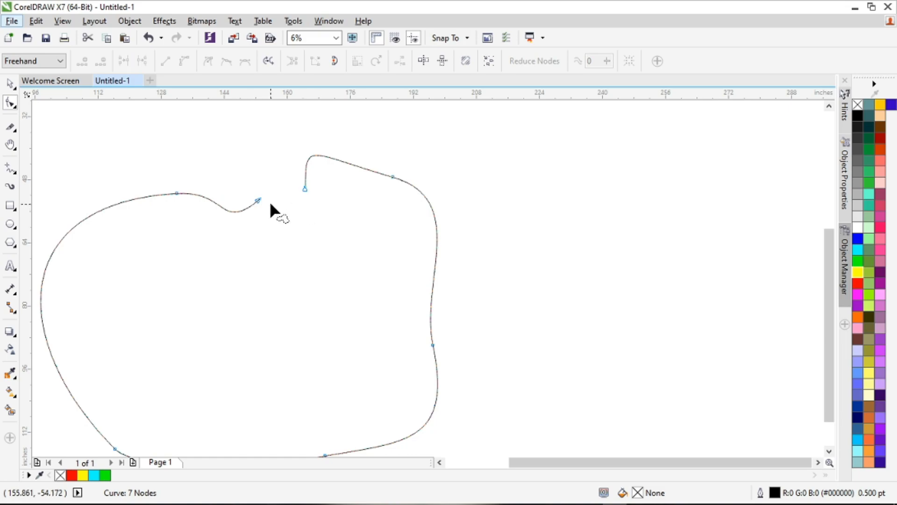
pyautogui.moveTo(268, 161)
pyautogui.mouseDown()
pyautogui.moveTo(244, 216)
pyautogui.moveTo(288, 228)
pyautogui.moveTo(326, 220)
pyautogui.moveTo(323, 182)
pyautogui.moveTo(302, 171)
pyautogui.mouseUp()
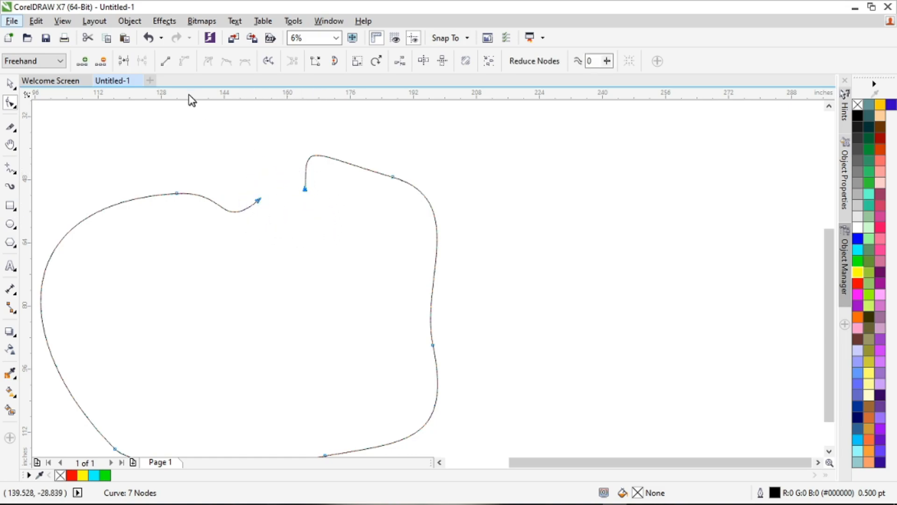
pyautogui.click(125, 62)
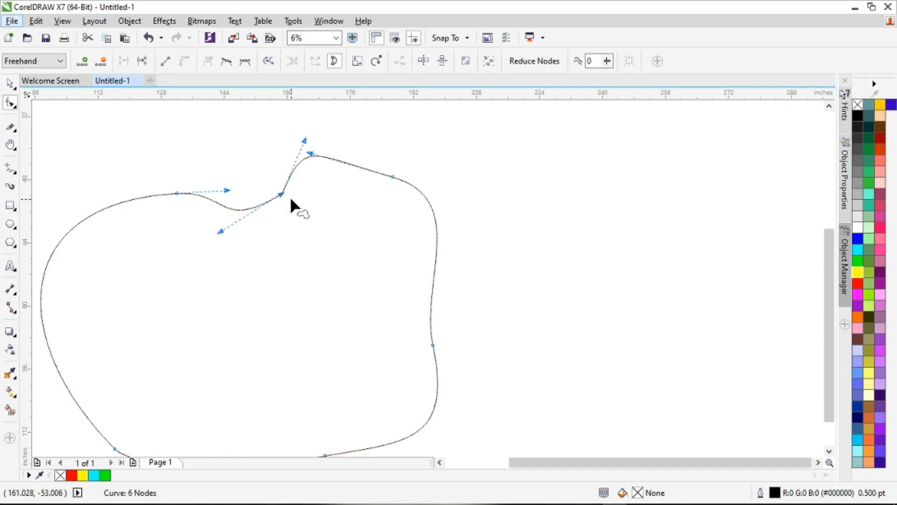
pyautogui.click(857, 272)
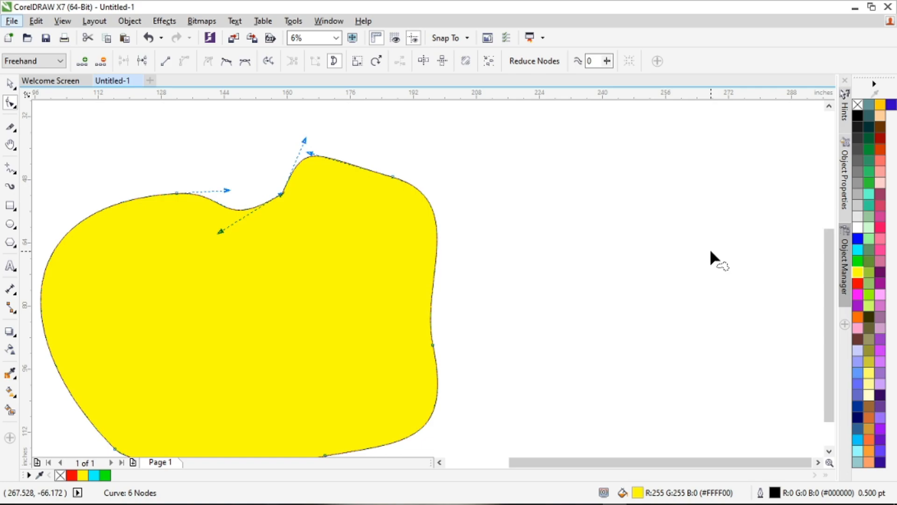
pyautogui.scroll(-3, 709, 247)
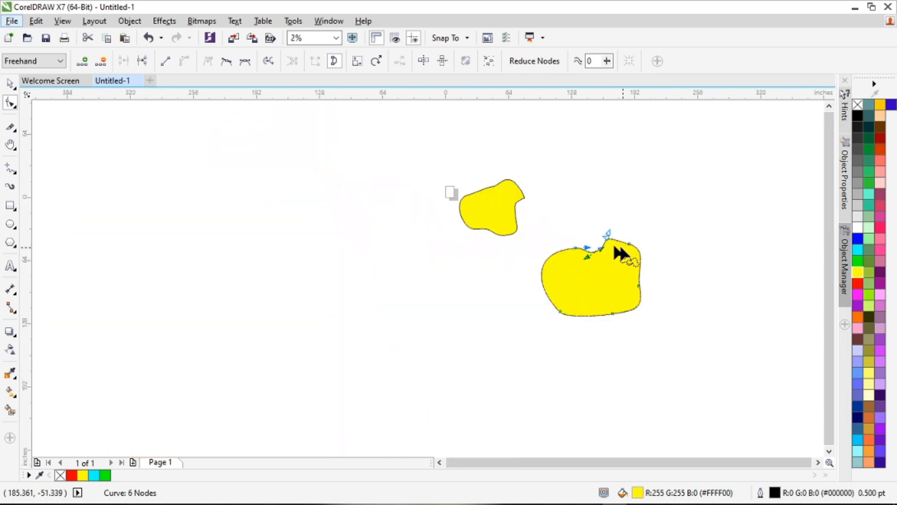
pyautogui.scroll(3, 581, 229)
pyautogui.scroll(-2, 568, 230)
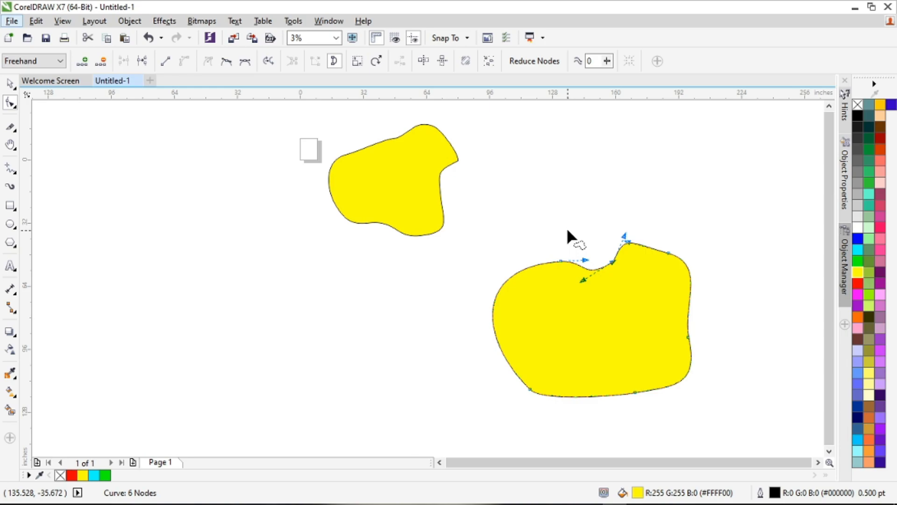
# Step: Select both yellow freehand shapes and delete them
pyautogui.click(10, 84)
pyautogui.scroll(-2, 136, 151)
pyautogui.moveTo(166, 121); pyautogui.dragTo(495, 395)
pyautogui.press('Delete')
# Step: Draw a rectangle about 211 by 100 inches to the lower right of the page and fill it yellow
pyautogui.click(9, 205)
pyautogui.moveTo(282, 192); pyautogui.dragTo(491, 291)
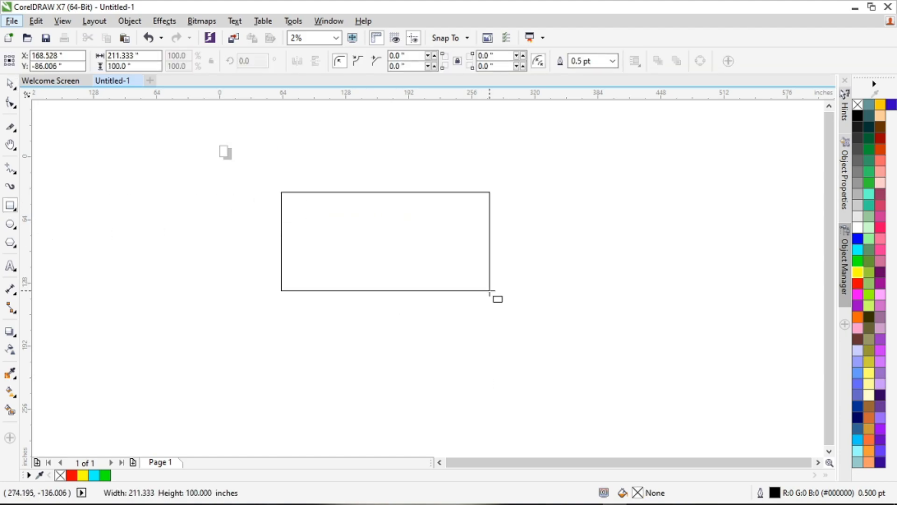
pyautogui.click(858, 272)
# Step: Convert the rectangle to curves, break the curve at its top-left corner node, and deselect it
pyautogui.click(10, 103)
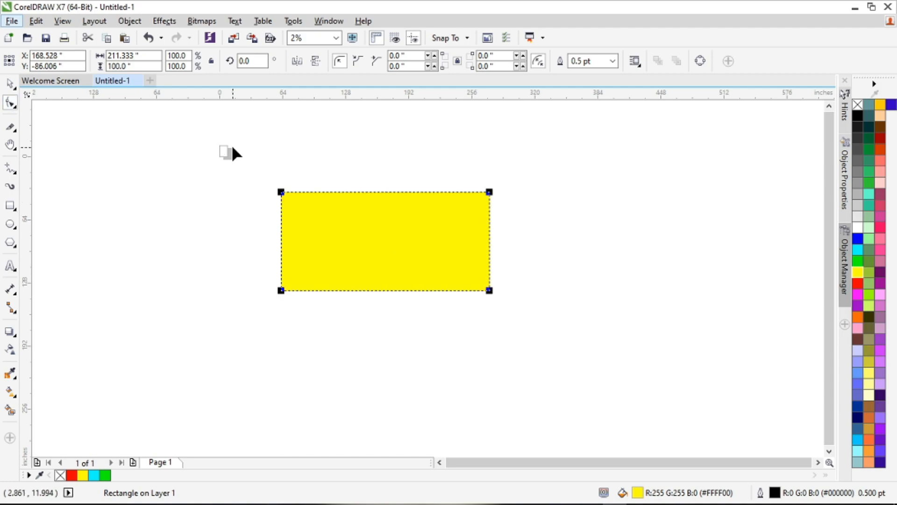
pyautogui.hotkey('ctrl', 'q')
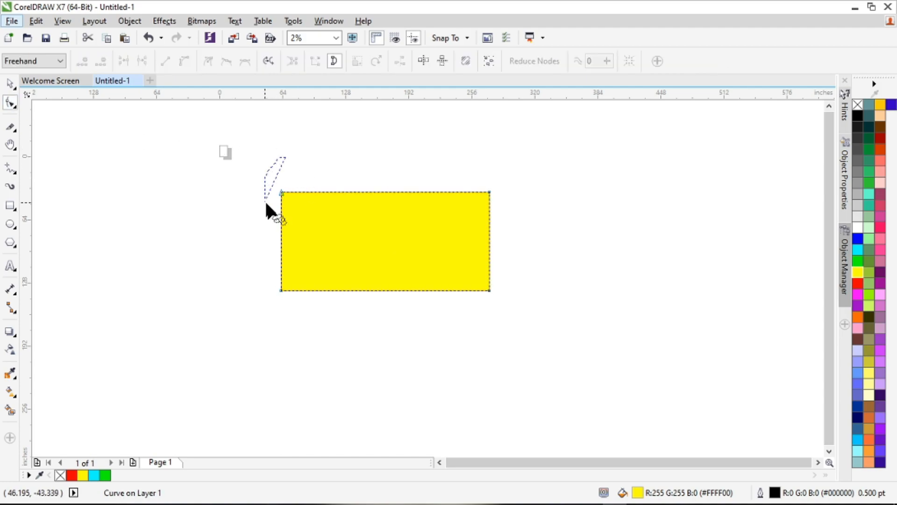
pyautogui.click(142, 60)
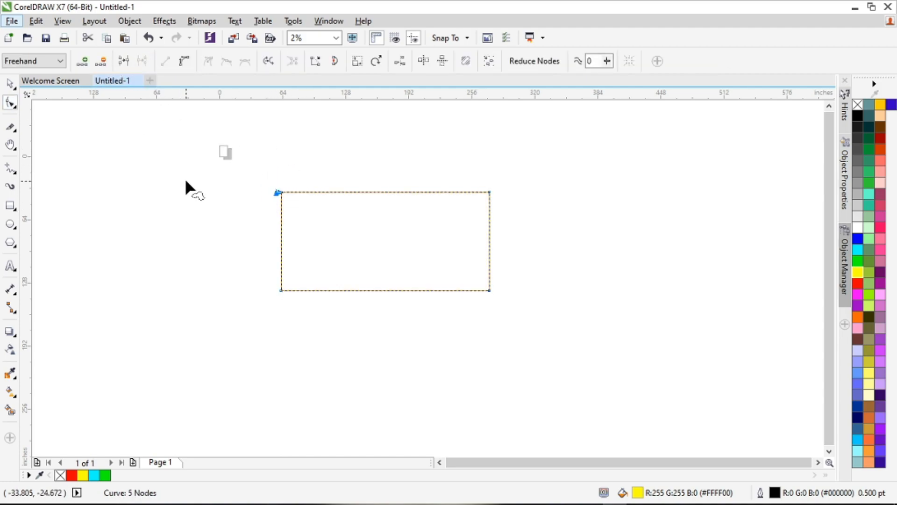
pyautogui.click(9, 84)
pyautogui.click(248, 238)
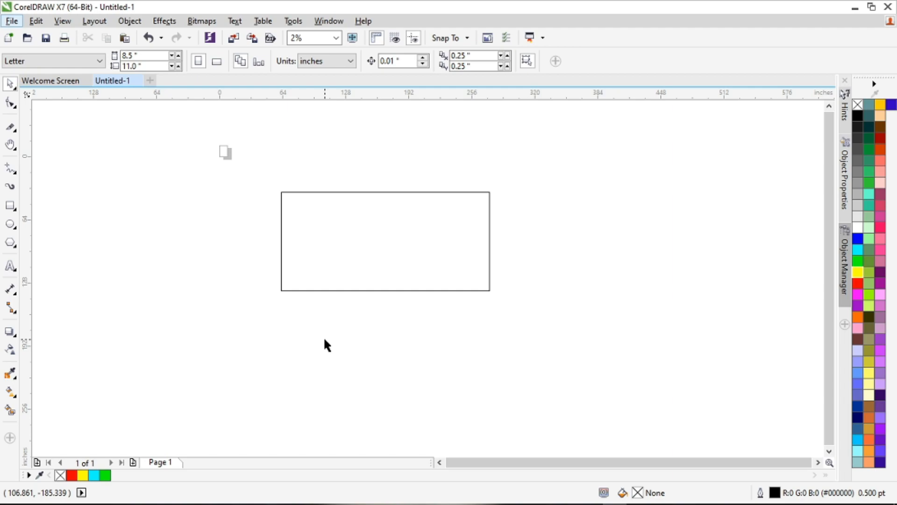
# Step: Examine the rectangle's corners at high magnification to find where its outline is broken
pyautogui.scroll(1, 298, 192)
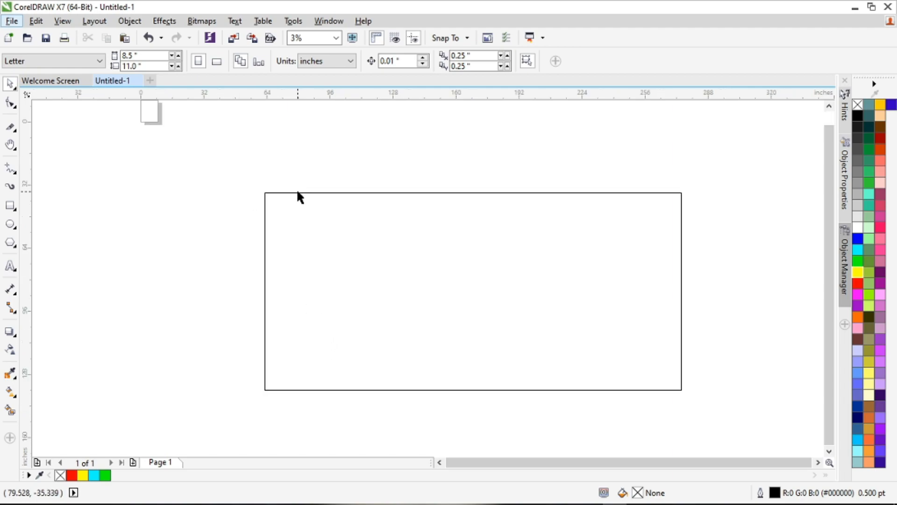
pyautogui.scroll(4, 703, 194)
pyautogui.scroll(-2, 473, 204)
pyautogui.scroll(7, 460, 197)
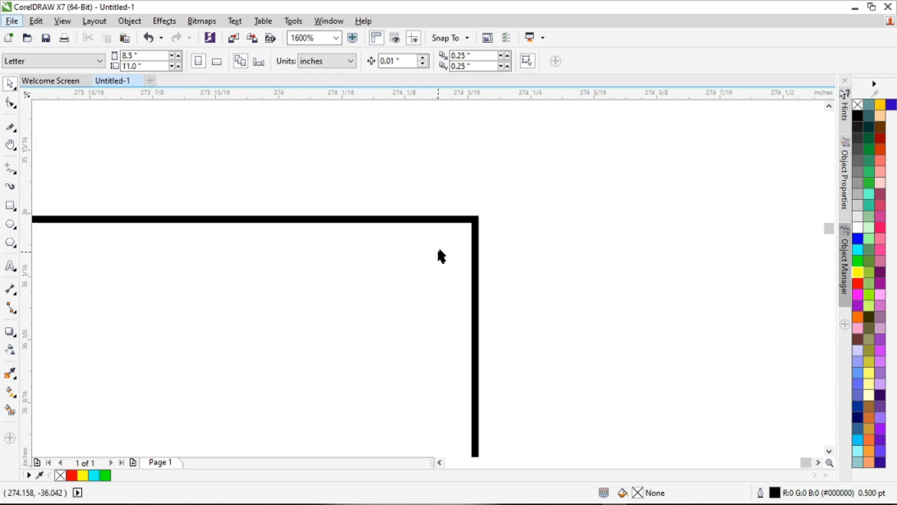
pyautogui.scroll(2, 438, 252)
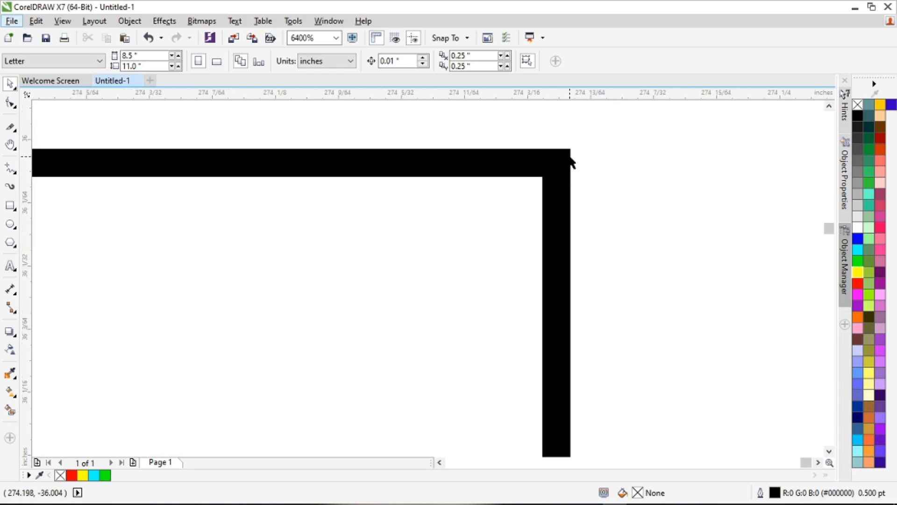
pyautogui.scroll(-9, 571, 161)
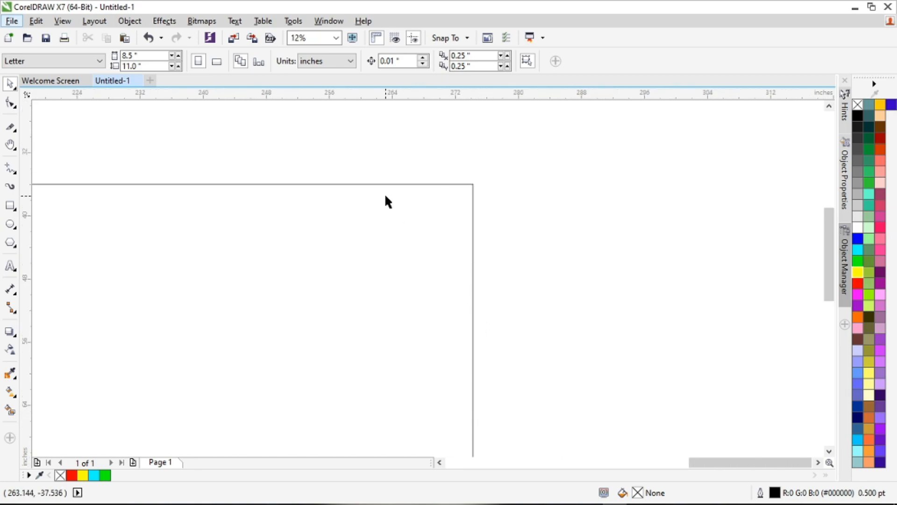
pyautogui.scroll(3, 403, 366)
pyautogui.scroll(6, 517, 334)
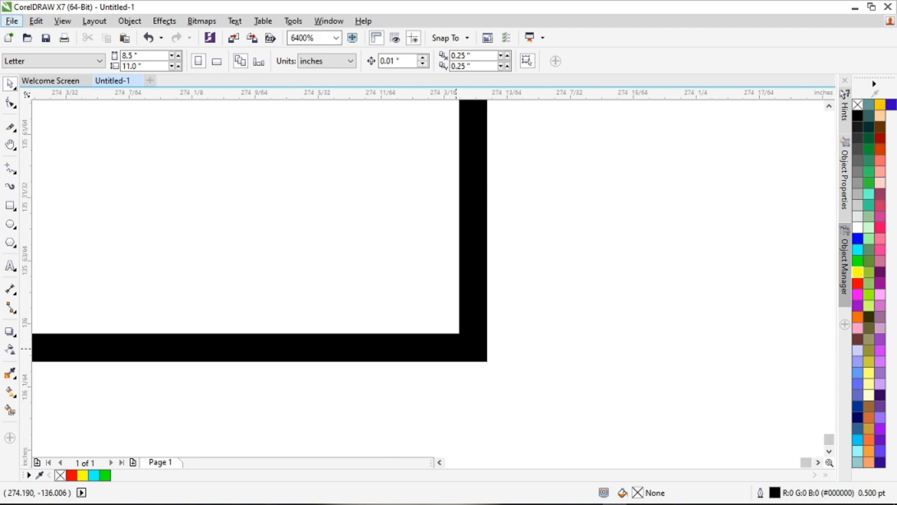
pyautogui.scroll(-12, 512, 354)
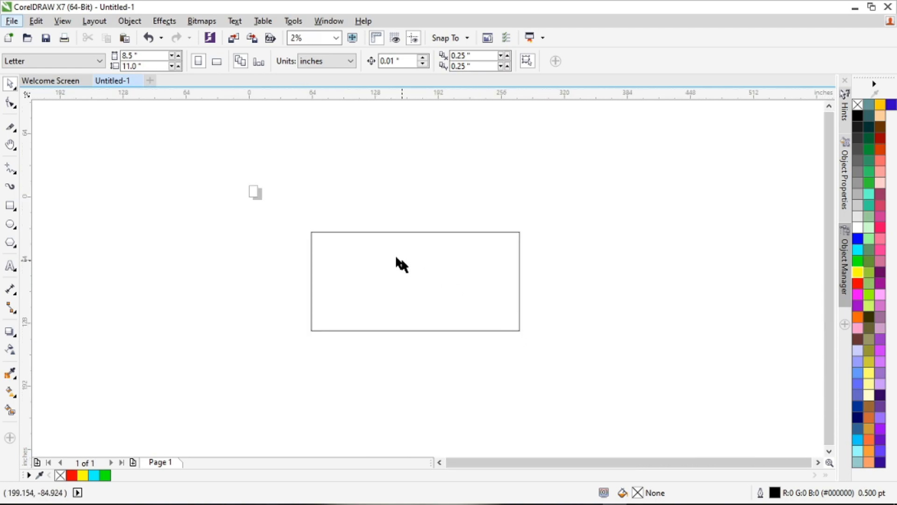
pyautogui.scroll(9, 304, 231)
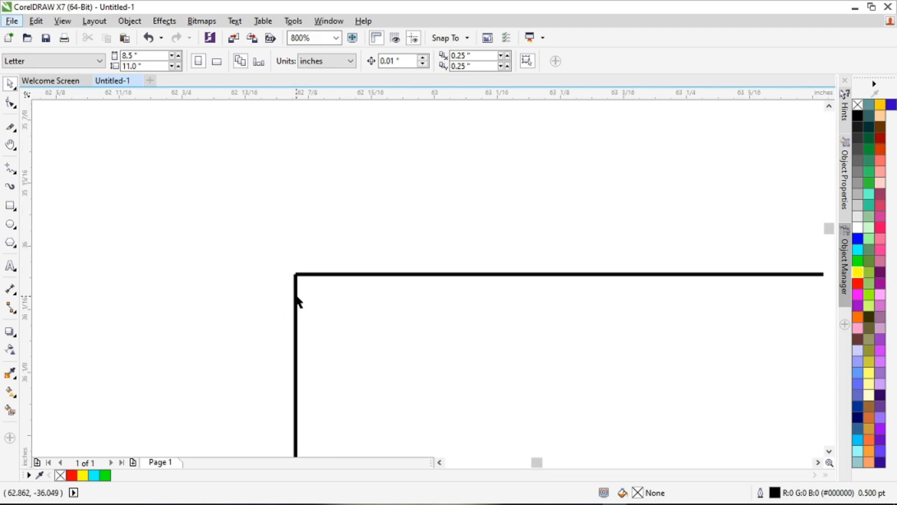
pyautogui.scroll(5, 296, 250)
pyautogui.scroll(-1, 301, 246)
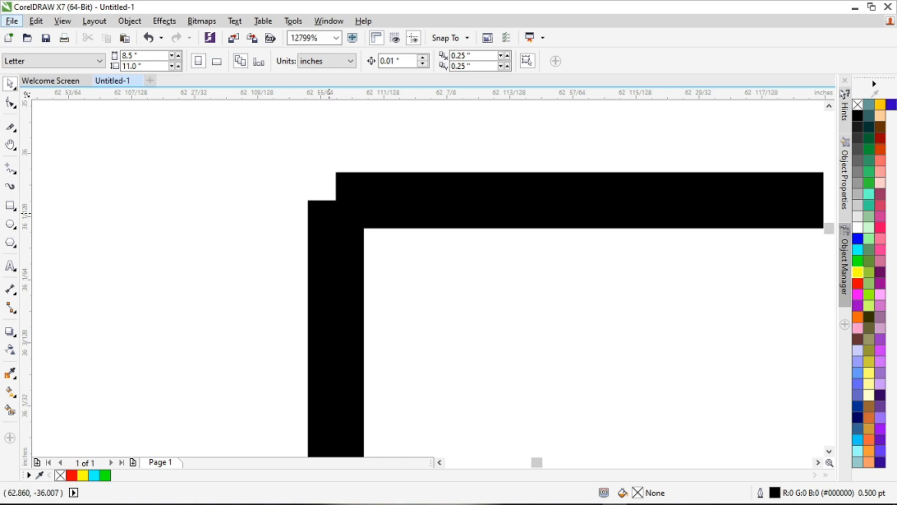
pyautogui.scroll(-5, 206, 159)
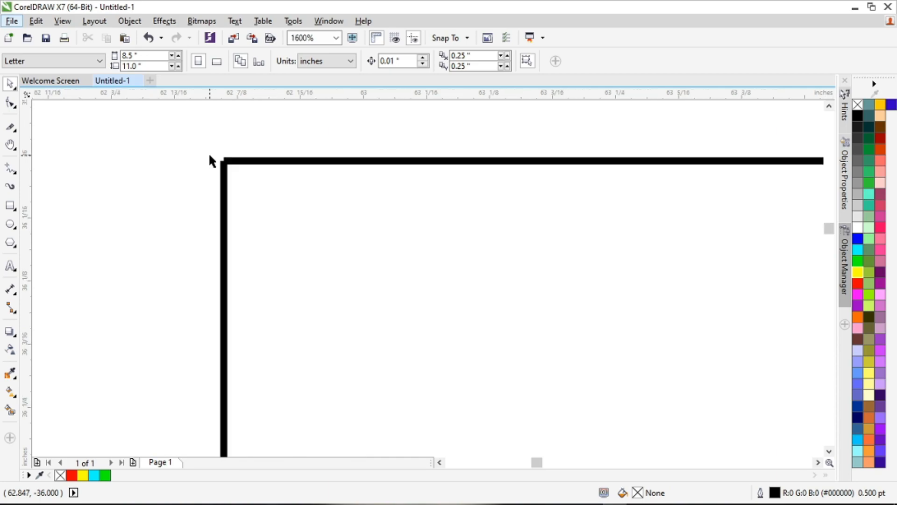
pyautogui.scroll(1, 219, 161)
pyautogui.scroll(4, 222, 164)
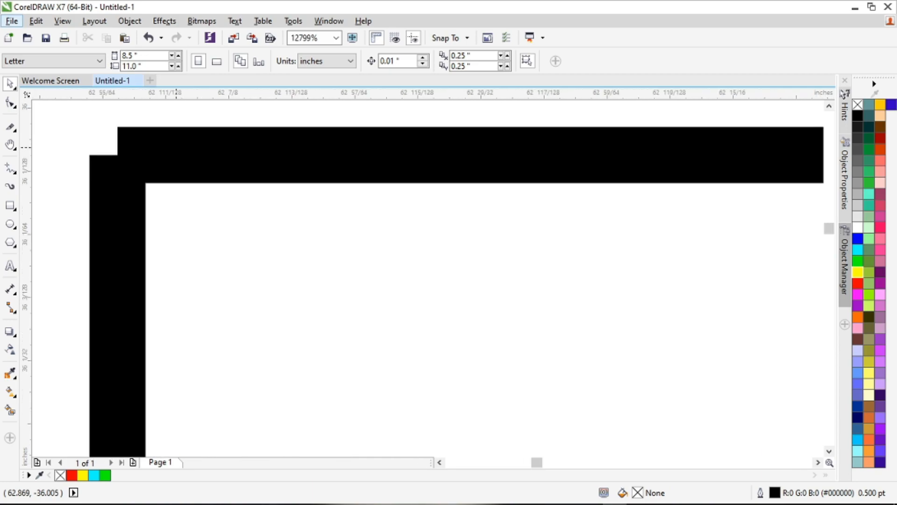
pyautogui.scroll(-2, 191, 164)
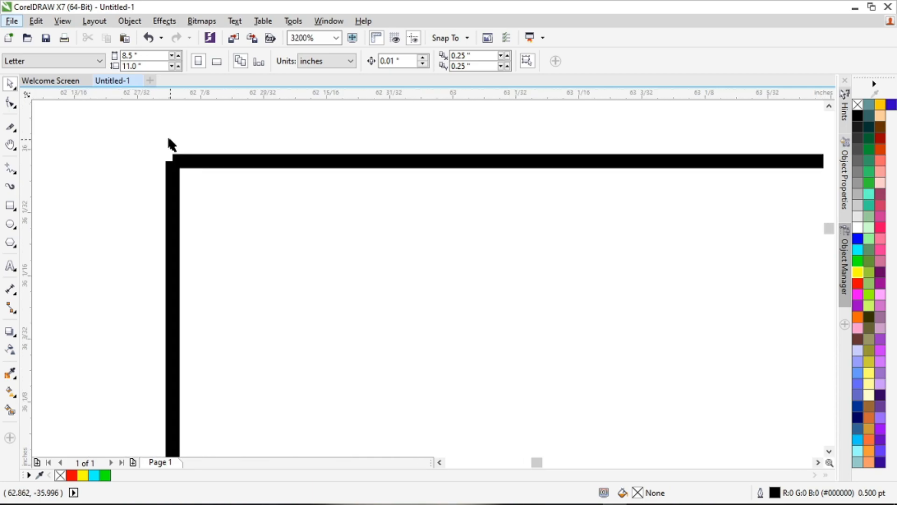
# Step: Select the two overlapping nodes at the rectangle's broken top-left corner with the Shape tool and join them
pyautogui.click(12, 102)
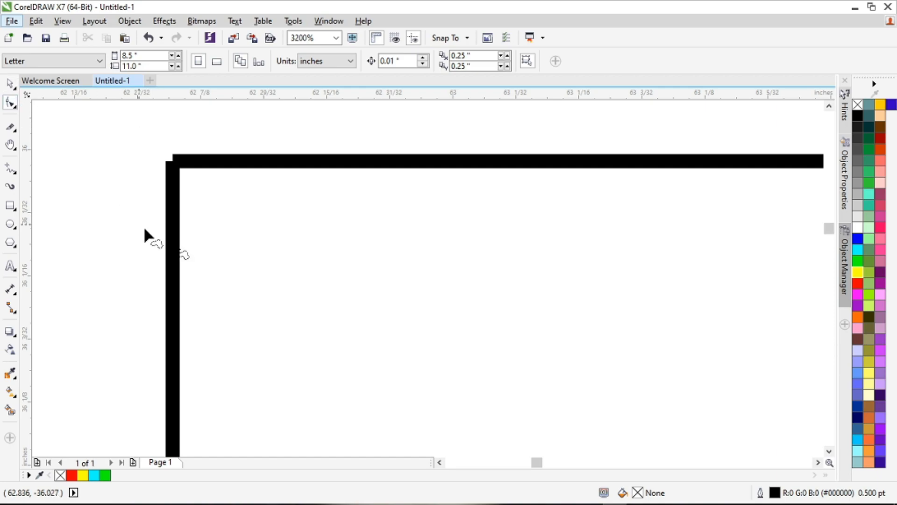
pyautogui.click(225, 157)
pyautogui.moveTo(169, 123)
pyautogui.mouseDown()
pyautogui.moveTo(216, 191)
pyautogui.moveTo(203, 124)
pyautogui.mouseUp()
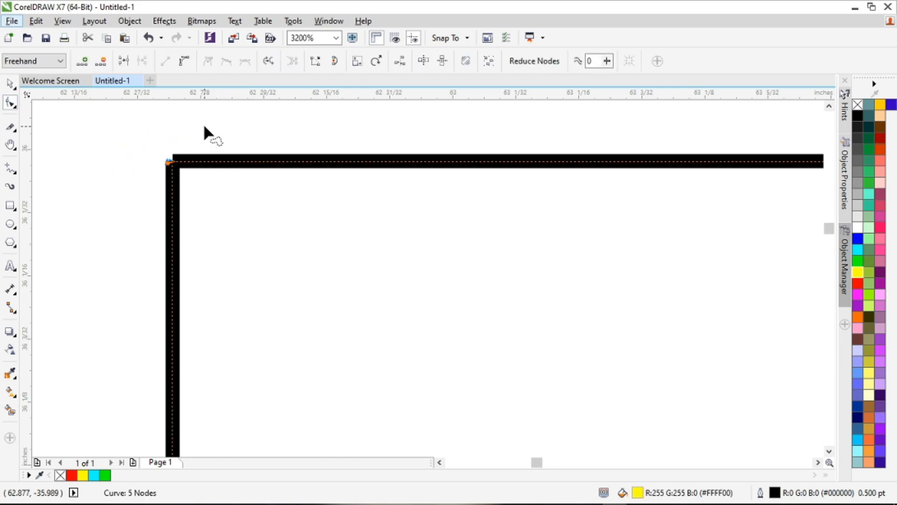
pyautogui.click(125, 65)
pyautogui.scroll(2, 129, 147)
pyautogui.scroll(2, 185, 171)
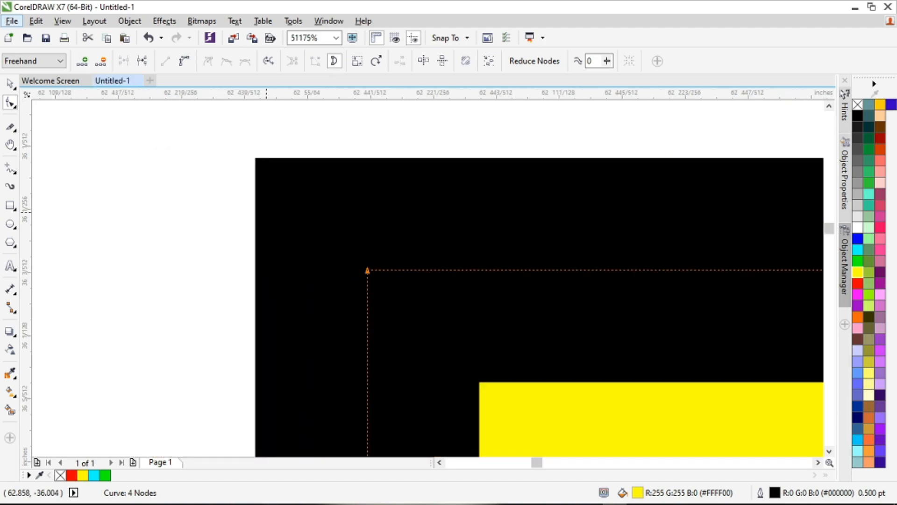
pyautogui.scroll(-13, 212, 218)
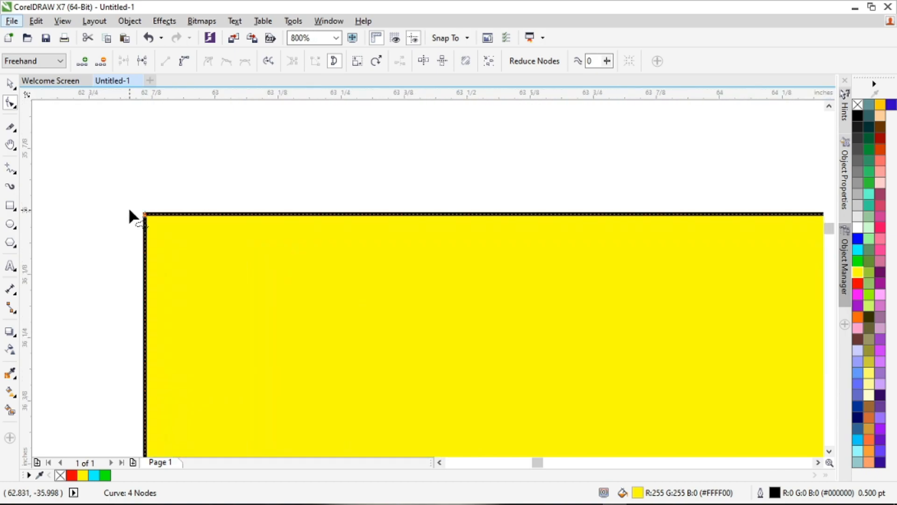
# Step: Shrink the yellow rectangle to about 53 by 25 inches, move it higher on the canvas, and delete it
pyautogui.scroll(-2, 129, 210)
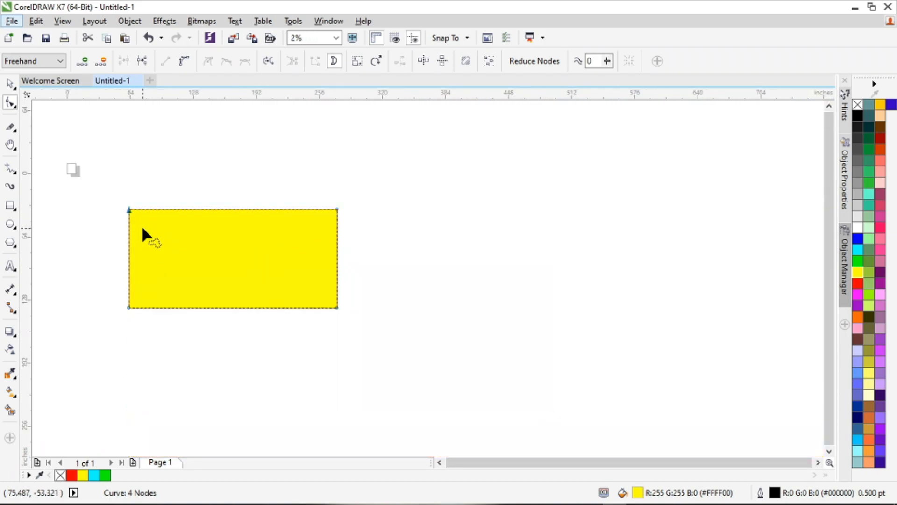
pyautogui.scroll(1, 142, 232)
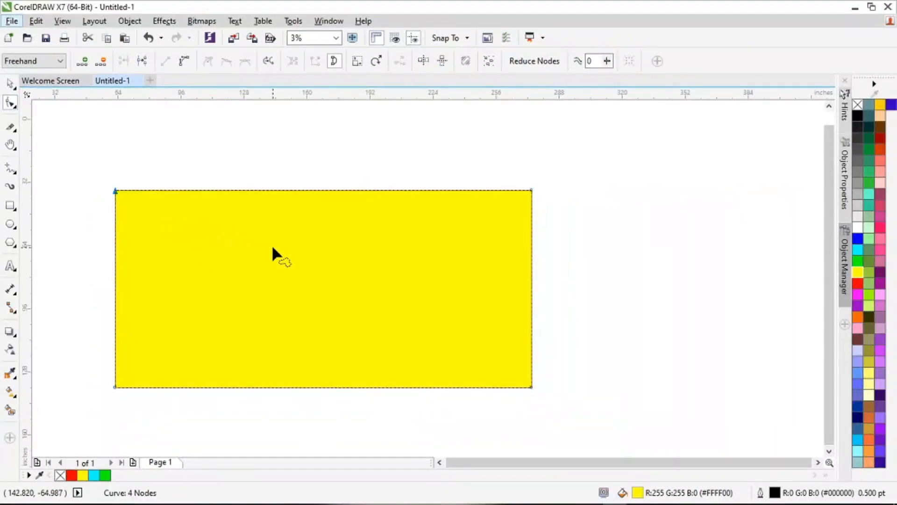
pyautogui.click(11, 83)
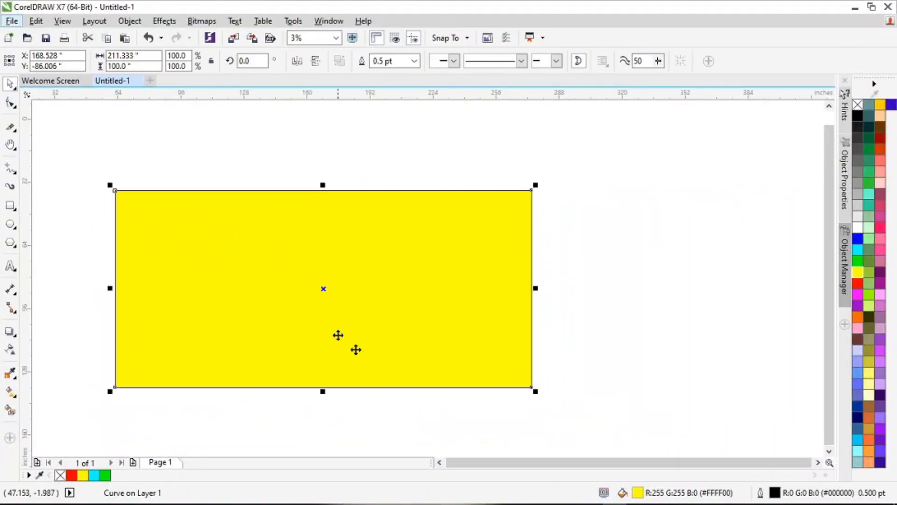
pyautogui.moveTo(536, 393); pyautogui.dragTo(415, 333)
pyautogui.moveTo(365, 312); pyautogui.dragTo(354, 239)
pyautogui.moveTo(405, 258); pyautogui.dragTo(367, 239)
pyautogui.click(341, 225)
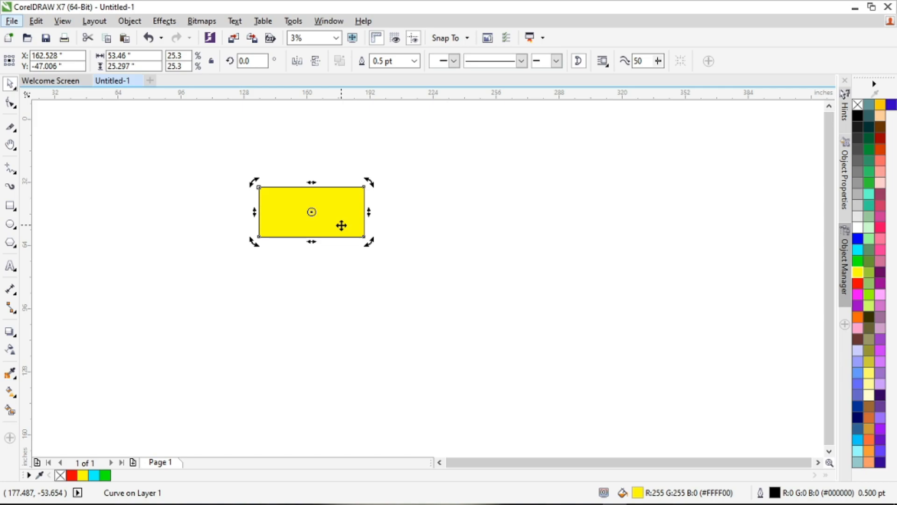
pyautogui.press('Delete')
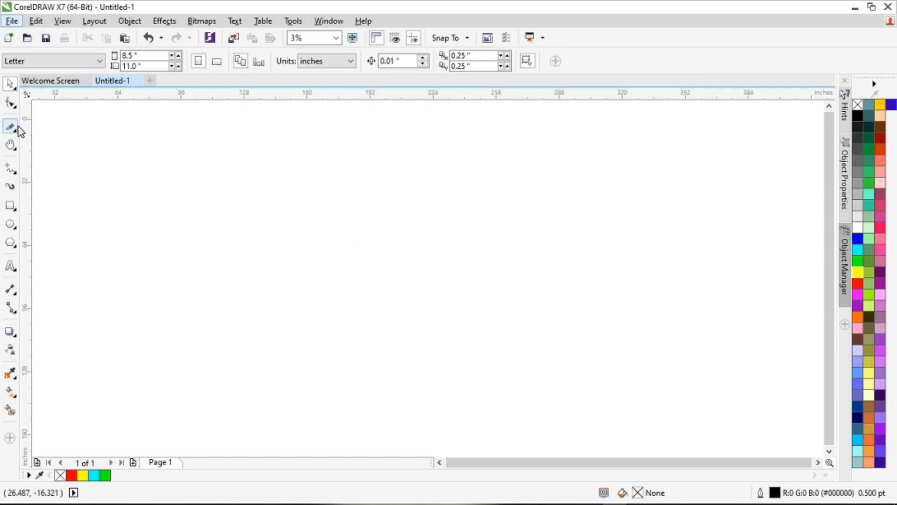
# Step: Draw two facing open Freehand curves forming the left and right halves of a rectangle, about 150 by 92 inches overall
pyautogui.click(15, 173)
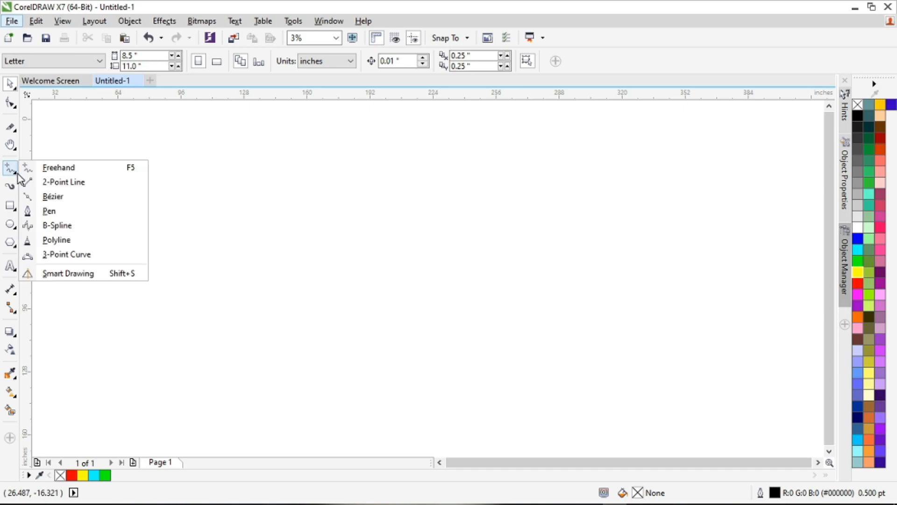
pyautogui.click(49, 167)
pyautogui.moveTo(267, 158)
pyautogui.mouseDown()
pyautogui.moveTo(152, 284)
pyautogui.moveTo(157, 331)
pyautogui.moveTo(275, 323)
pyautogui.mouseUp()
pyautogui.click(336, 152)
pyautogui.click(439, 152)
pyautogui.click(444, 330)
pyautogui.click(341, 328)
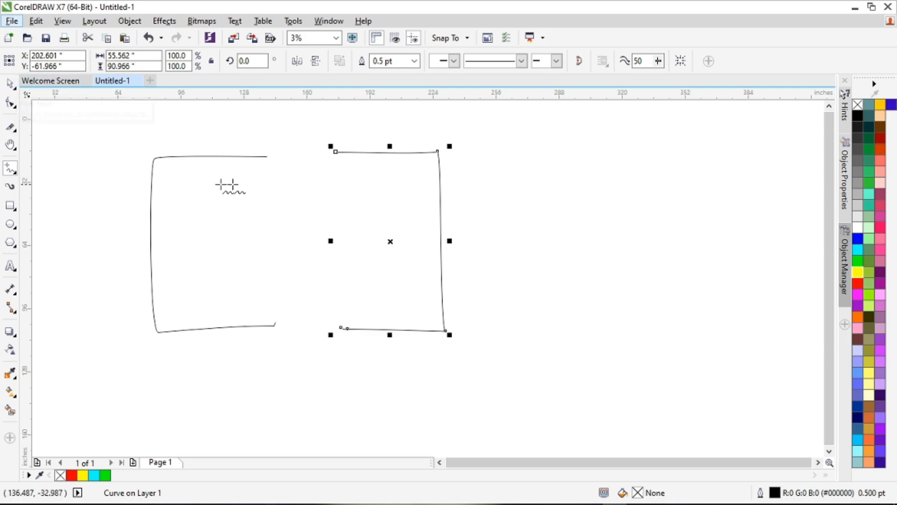
# Step: Select both open curves together and display their nodes with the Shape tool
pyautogui.click(10, 83)
pyautogui.moveTo(120, 132); pyautogui.dragTo(470, 348)
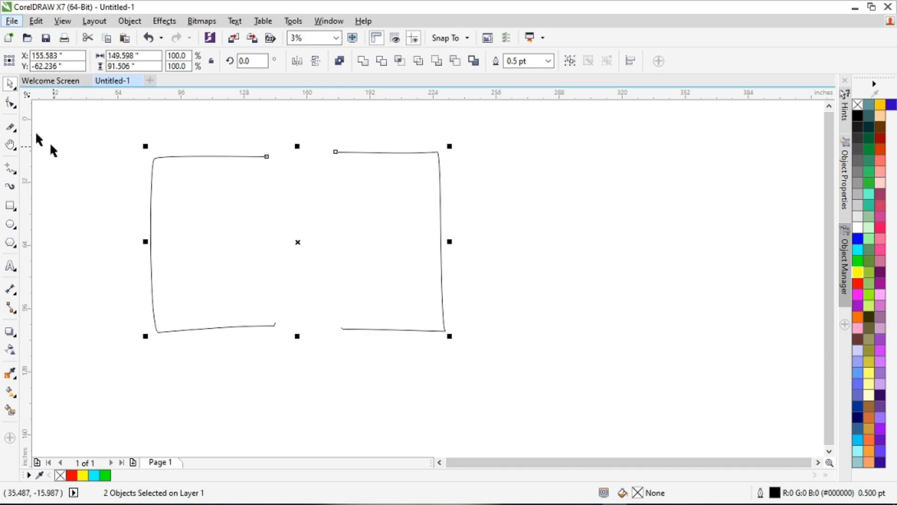
pyautogui.click(10, 103)
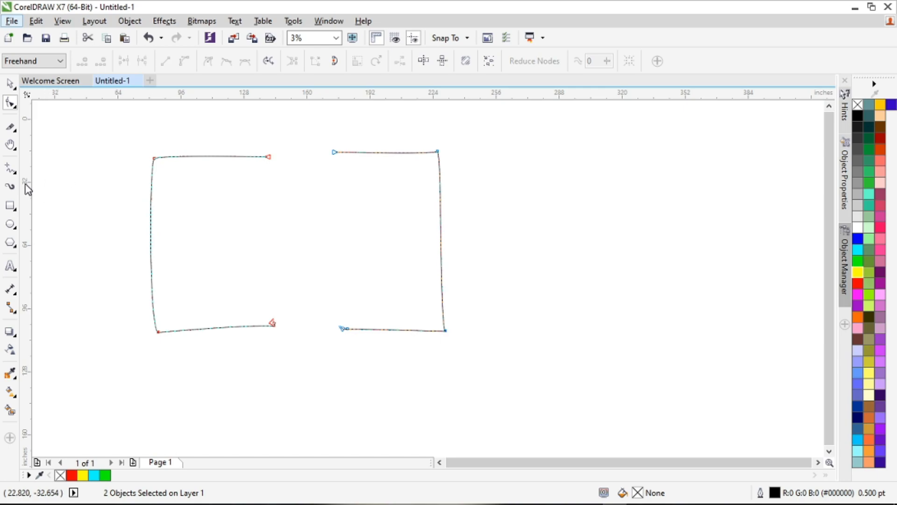
# Step: Delete the two facing end nodes at the curves' upper gap, and undo the deletion
pyautogui.scroll(3, 279, 125)
pyautogui.scroll(-3, 278, 122)
pyautogui.scroll(3, 285, 126)
pyautogui.moveTo(350, 143)
pyautogui.mouseDown()
pyautogui.moveTo(210, 195)
pyautogui.moveTo(197, 270)
pyautogui.moveTo(486, 309)
pyautogui.mouseUp()
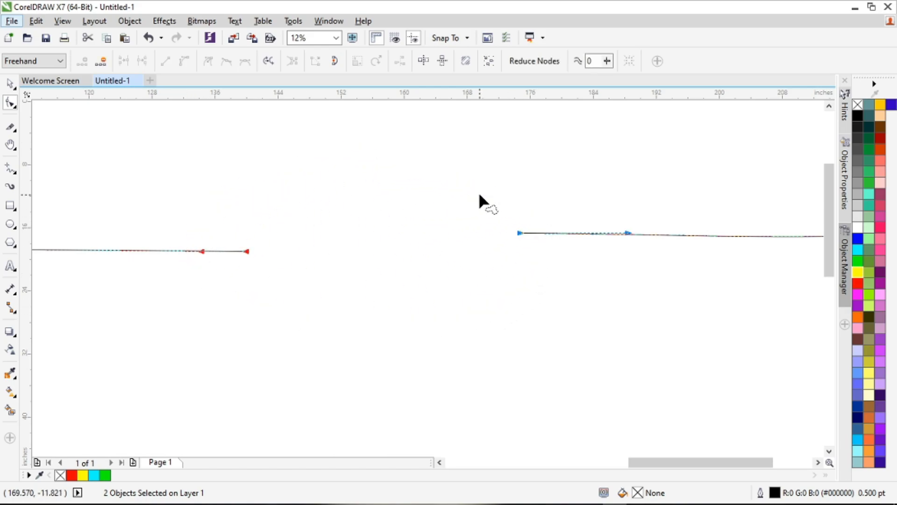
pyautogui.click(102, 67)
pyautogui.scroll(-3, 175, 150)
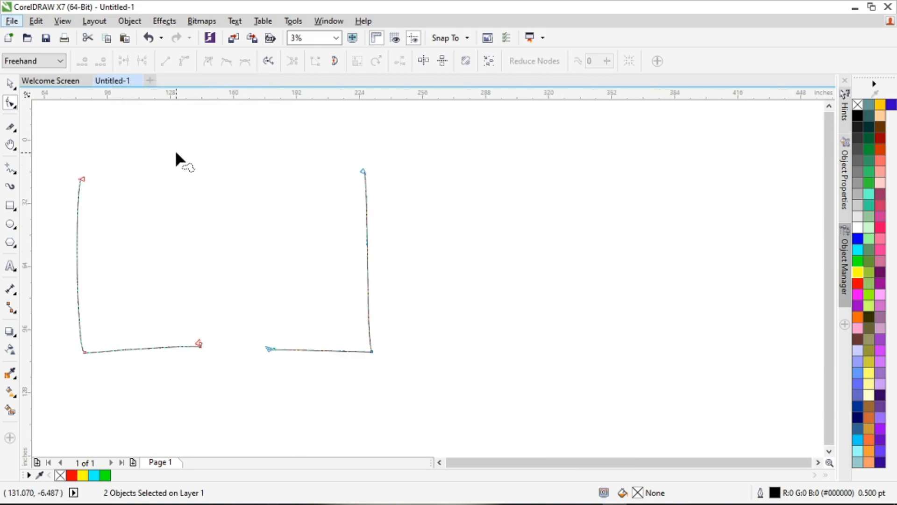
pyautogui.hotkey('ctrl', 'z')
pyautogui.click(208, 160)
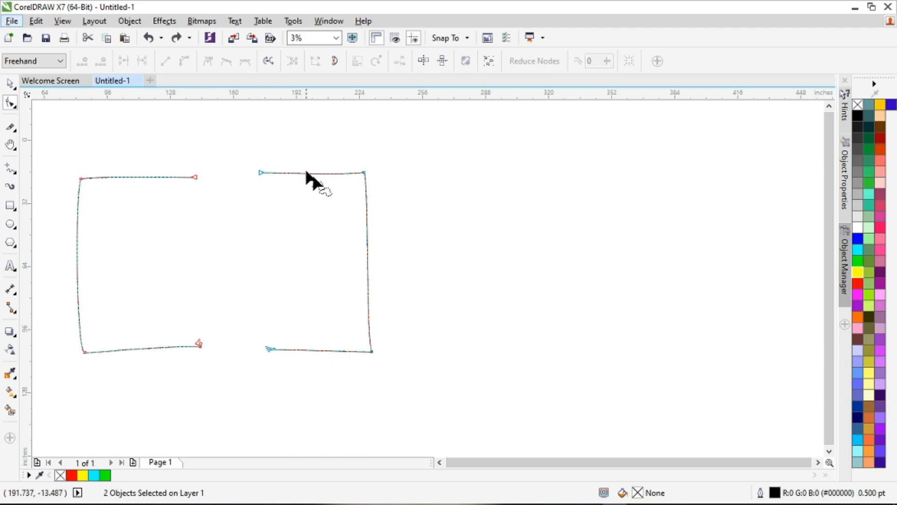
pyautogui.scroll(-1, 300, 168)
pyautogui.scroll(1, 264, 168)
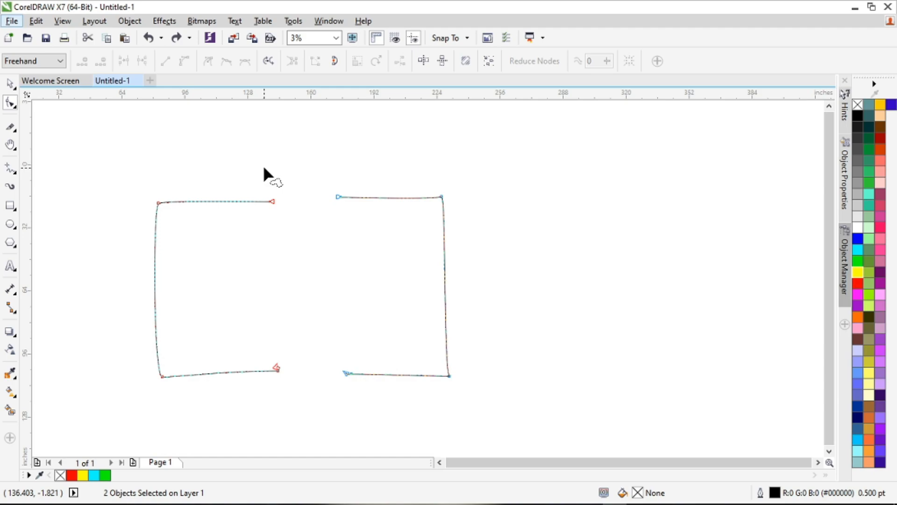
# Step: Combine the two selected open curves into a single curve object
pyautogui.click(17, 90)
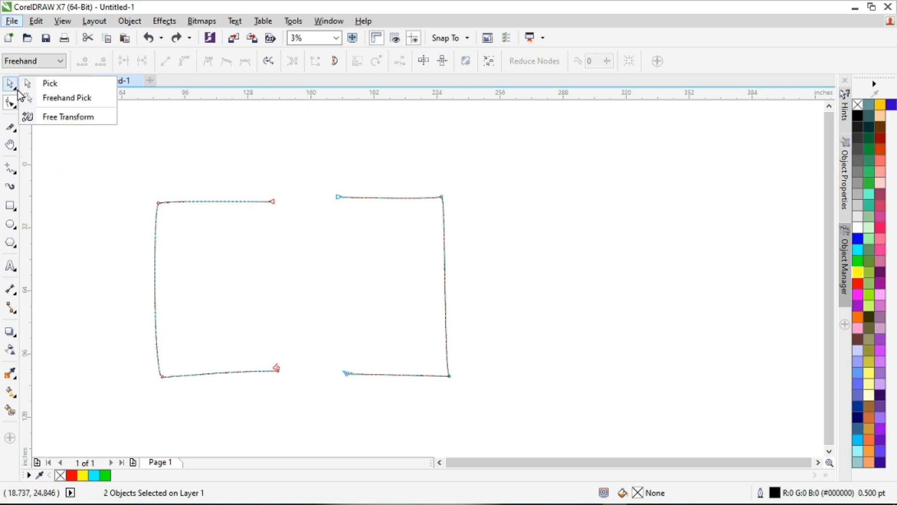
pyautogui.click(46, 83)
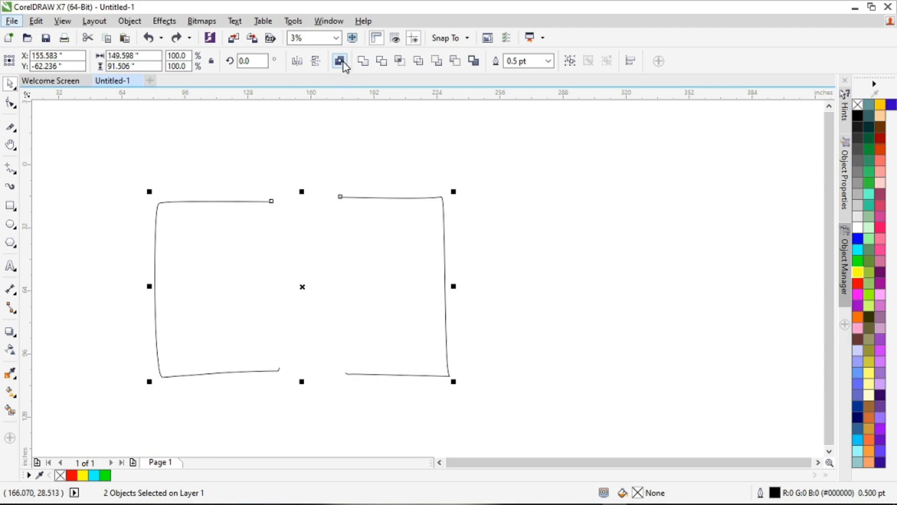
pyautogui.rightClick(324, 268)
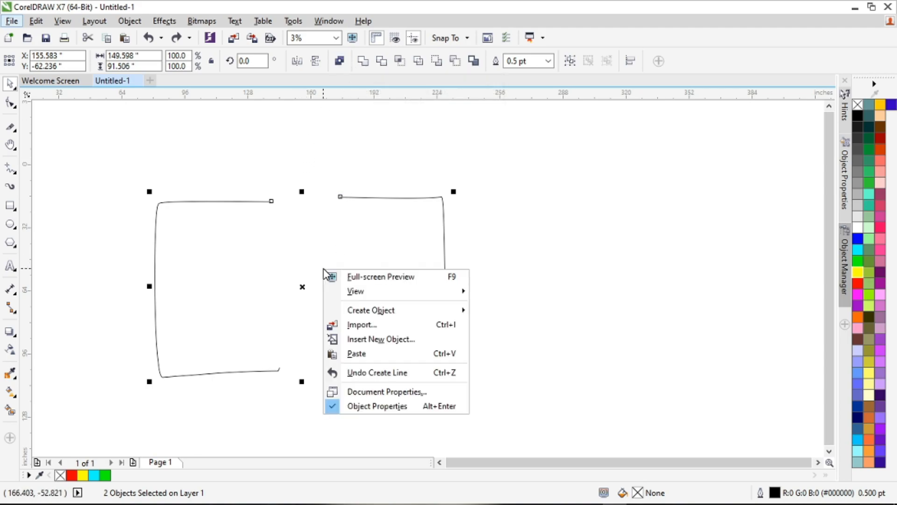
pyautogui.click(300, 280)
pyautogui.rightClick(299, 279)
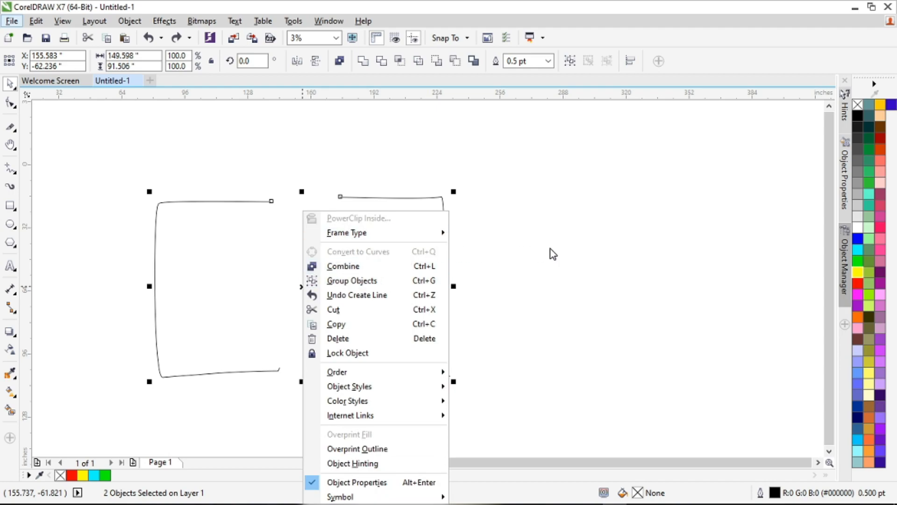
pyautogui.click(532, 250)
pyautogui.hotkey('ctrl', 'l')
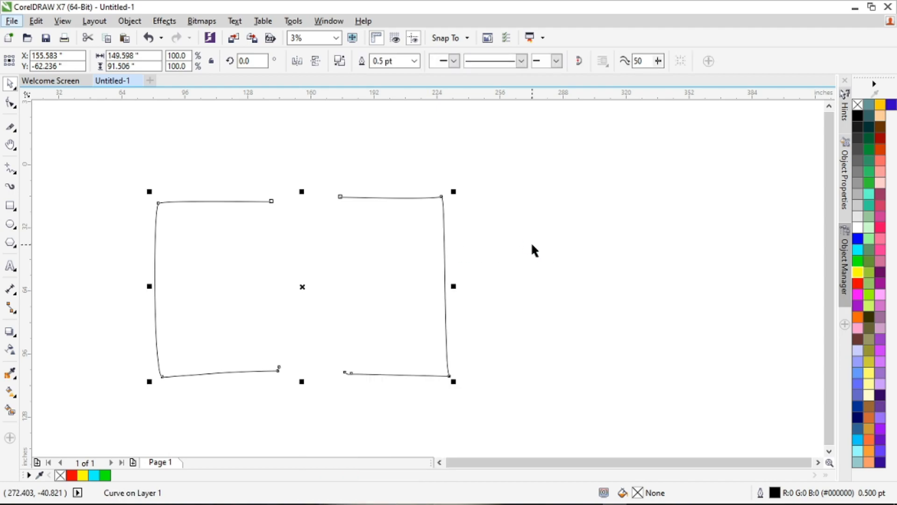
# Step: Join the facing end nodes across the upper gap and across the lower gap of the combined curve
pyautogui.click(10, 102)
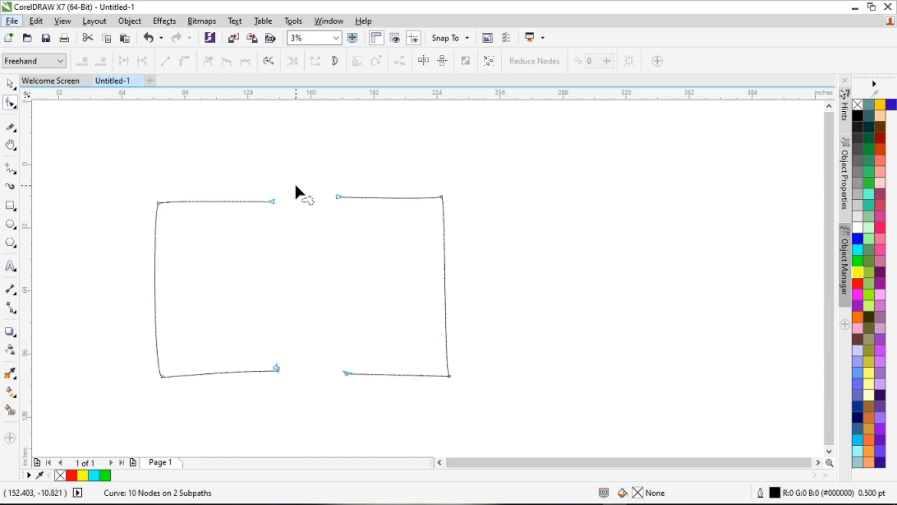
pyautogui.moveTo(257, 218)
pyautogui.mouseDown()
pyautogui.moveTo(291, 238)
pyautogui.moveTo(392, 185)
pyautogui.moveTo(262, 159)
pyautogui.moveTo(337, 240)
pyautogui.moveTo(337, 171)
pyautogui.mouseUp()
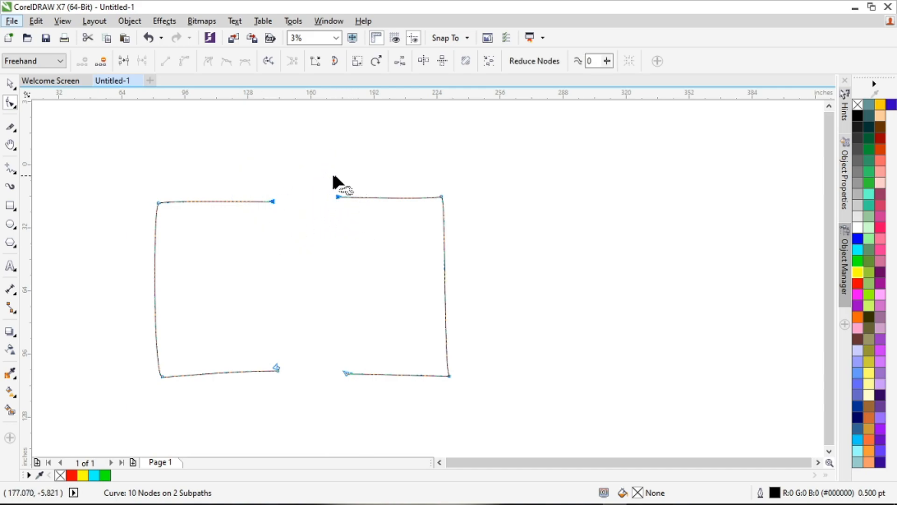
pyautogui.click(122, 62)
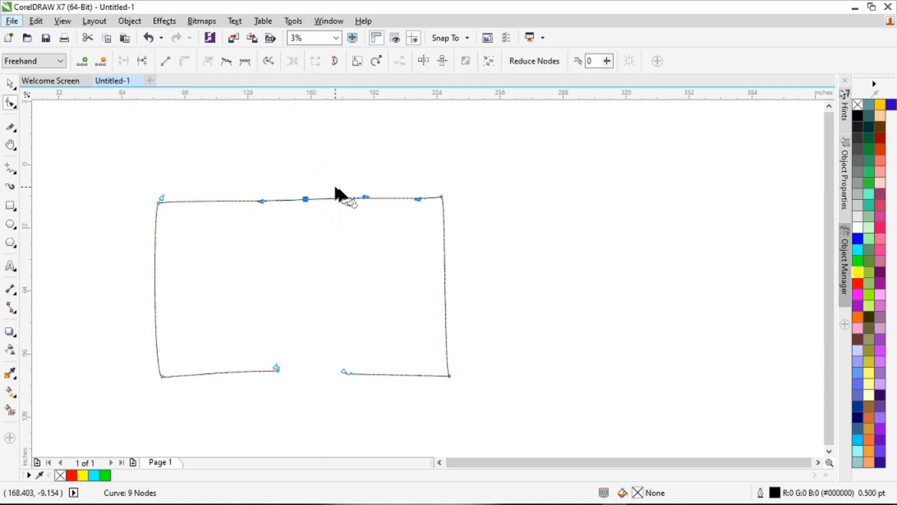
pyautogui.moveTo(334, 317)
pyautogui.mouseDown()
pyautogui.moveTo(222, 368)
pyautogui.moveTo(346, 397)
pyautogui.mouseUp()
pyautogui.click(123, 61)
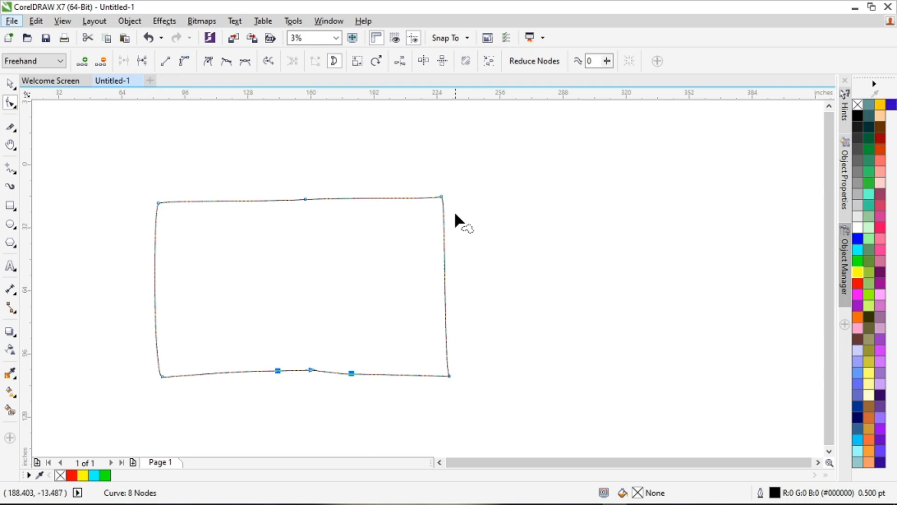
# Step: Try a yellow fill and a break at the top-left corner node on the closed shape, and undo both
pyautogui.click(10, 84)
pyautogui.click(858, 272)
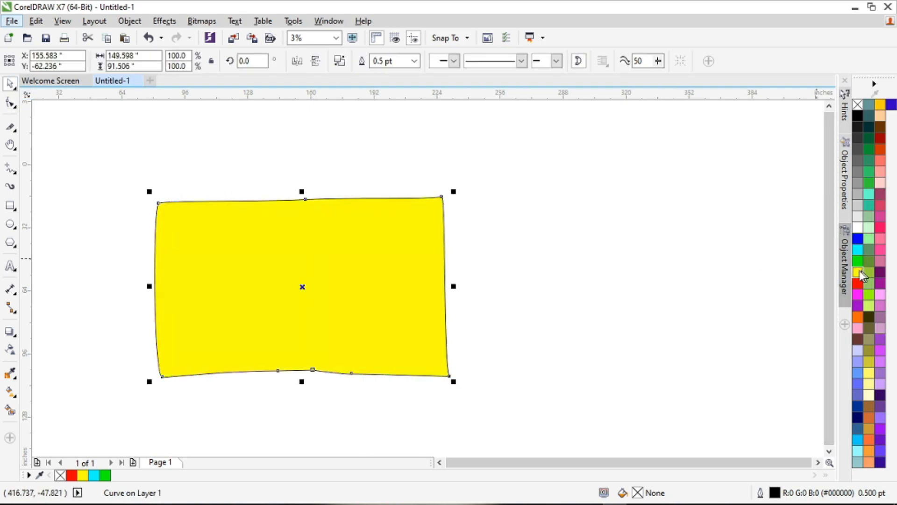
pyautogui.click(10, 102)
pyautogui.moveTo(156, 161)
pyautogui.mouseDown()
pyautogui.moveTo(168, 227)
pyautogui.moveTo(101, 108)
pyautogui.mouseUp()
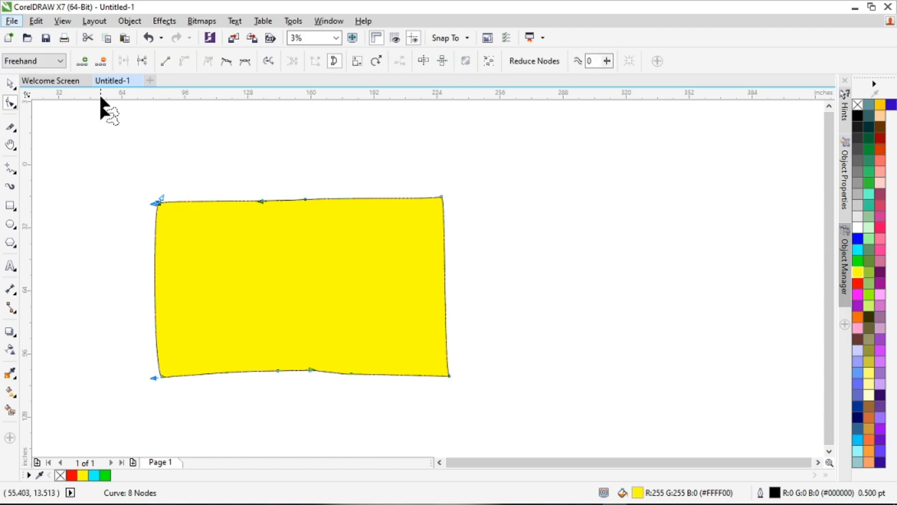
pyautogui.click(142, 61)
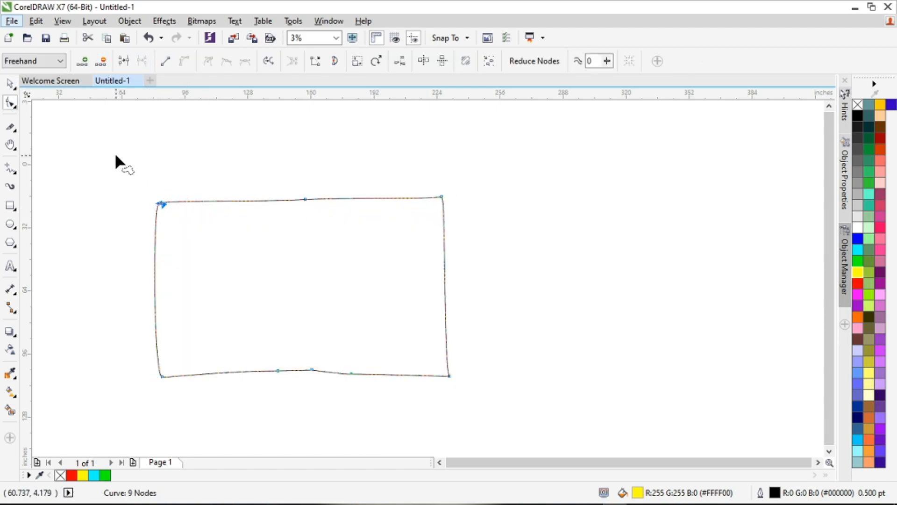
pyautogui.hotkey('ctrl', 'z')
pyautogui.hotkey('ctrl', 'shift', 'z')
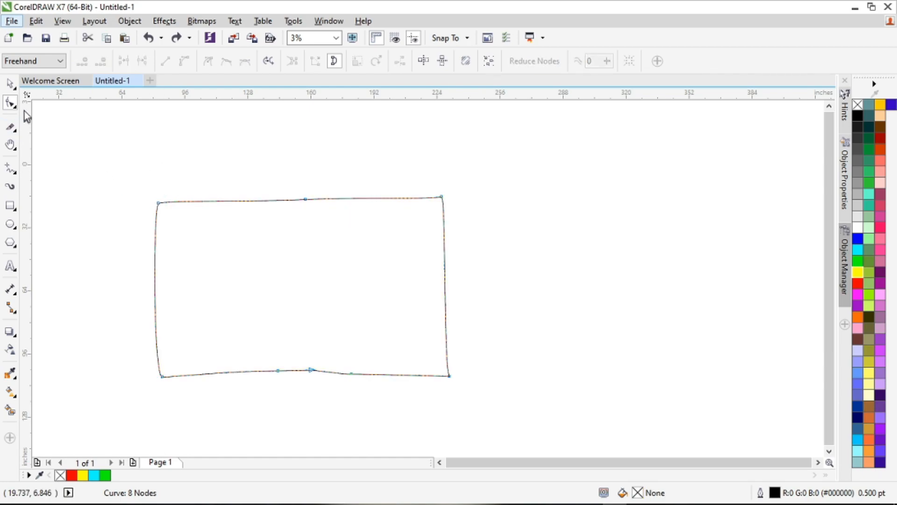
# Step: Select the closed freehand shape by its outline and fill it yellow
pyautogui.click(9, 84)
pyautogui.click(447, 286)
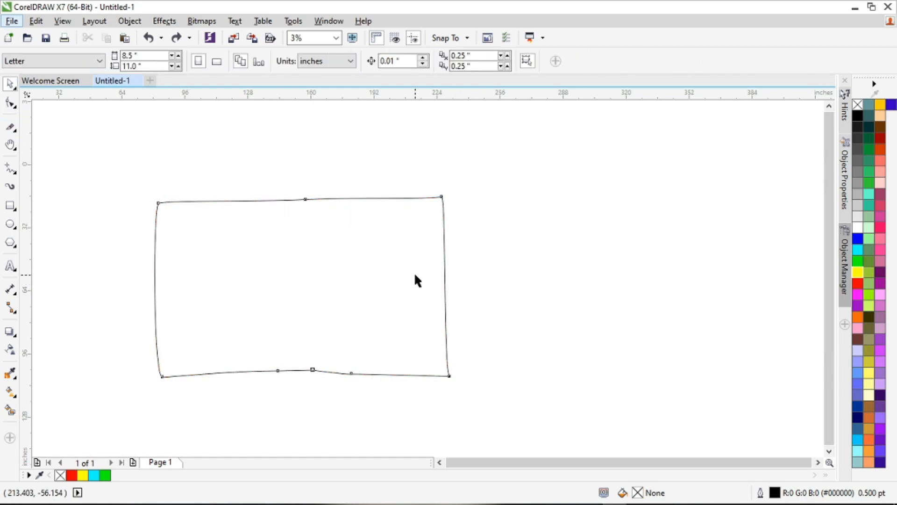
pyautogui.click(858, 273)
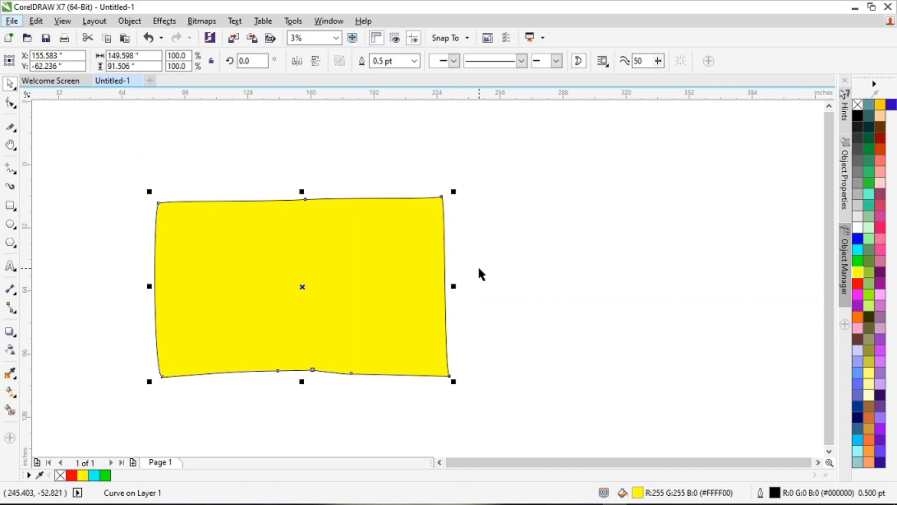
# Step: Break the curve at the node in the middle of its top edge and pull the two resulting end nodes apart
pyautogui.scroll(1, 325, 242)
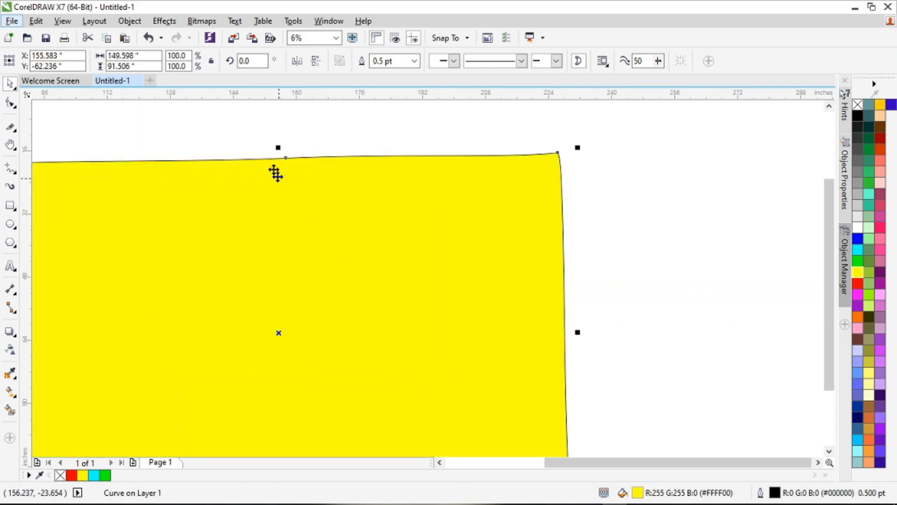
pyautogui.click(10, 102)
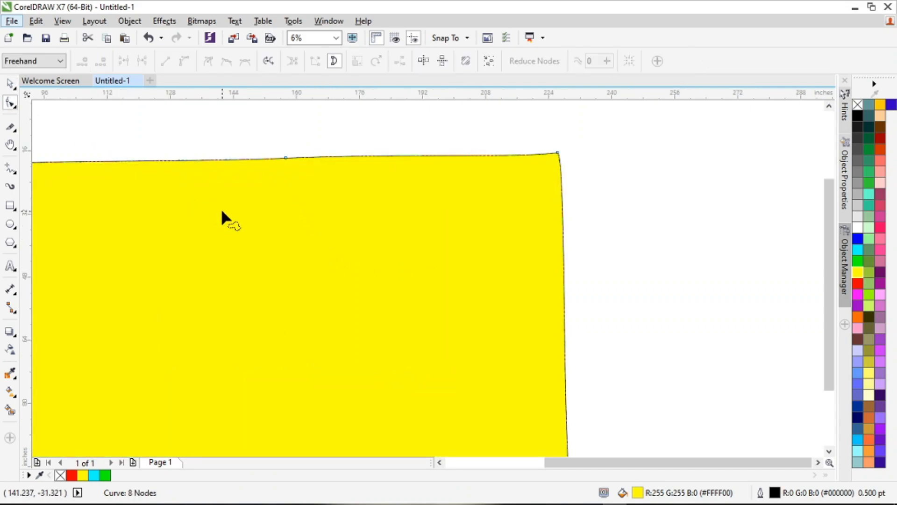
pyautogui.click(286, 157)
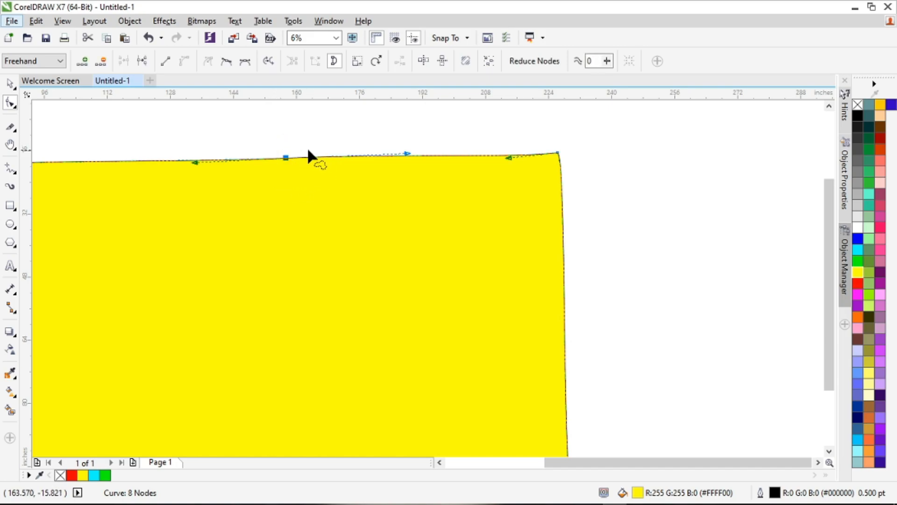
pyautogui.scroll(1, 286, 155)
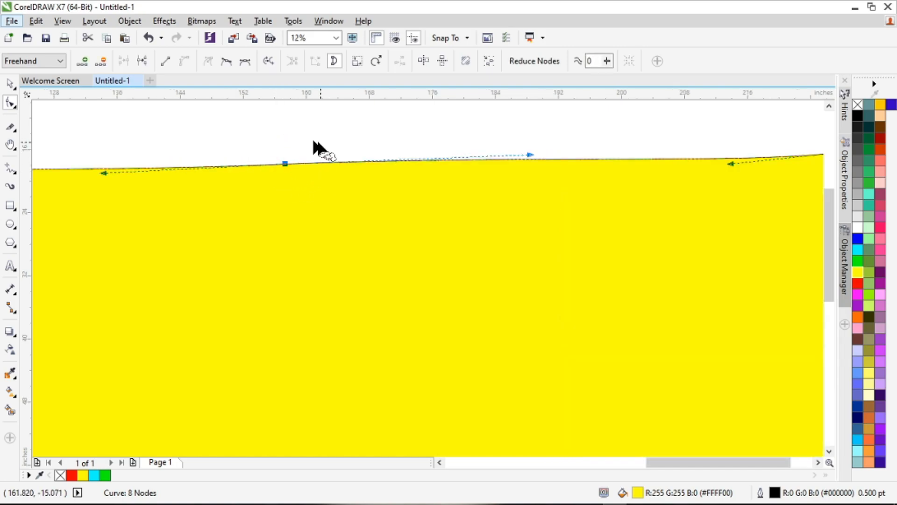
pyautogui.click(142, 60)
pyautogui.moveTo(284, 169); pyautogui.dragTo(393, 218)
pyautogui.moveTo(314, 186); pyautogui.dragTo(232, 187)
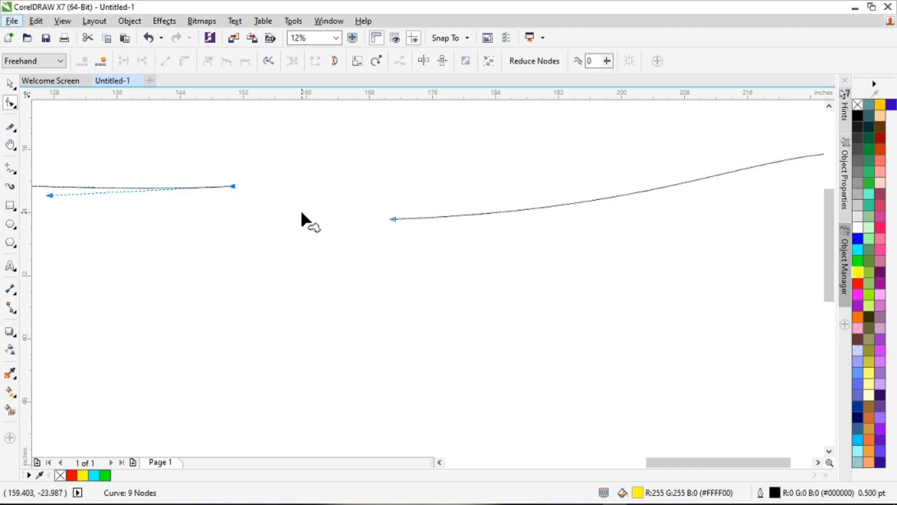
# Step: Select the two separated end nodes on the top edge and join them to close the shape
pyautogui.moveTo(374, 262)
pyautogui.mouseDown()
pyautogui.moveTo(381, 165)
pyautogui.moveTo(177, 149)
pyautogui.mouseUp()
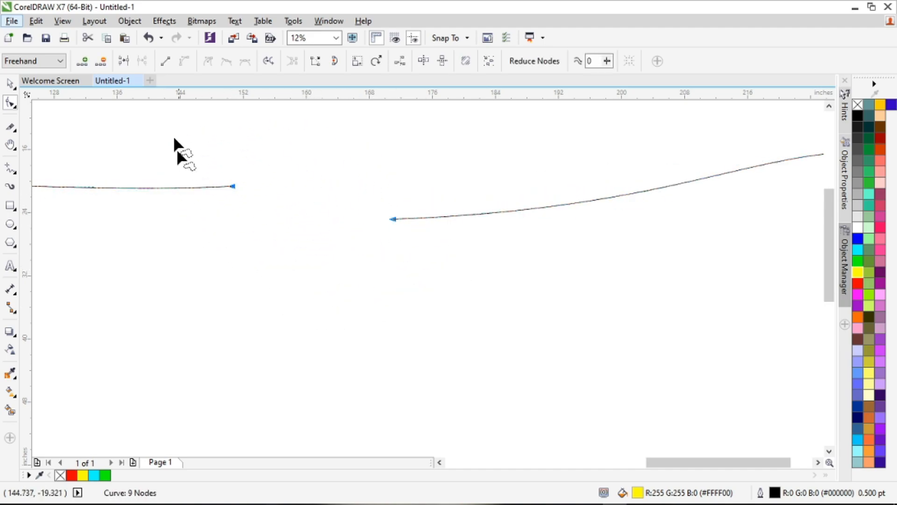
pyautogui.click(123, 61)
pyautogui.scroll(-5, 272, 166)
pyautogui.scroll(-1, 275, 167)
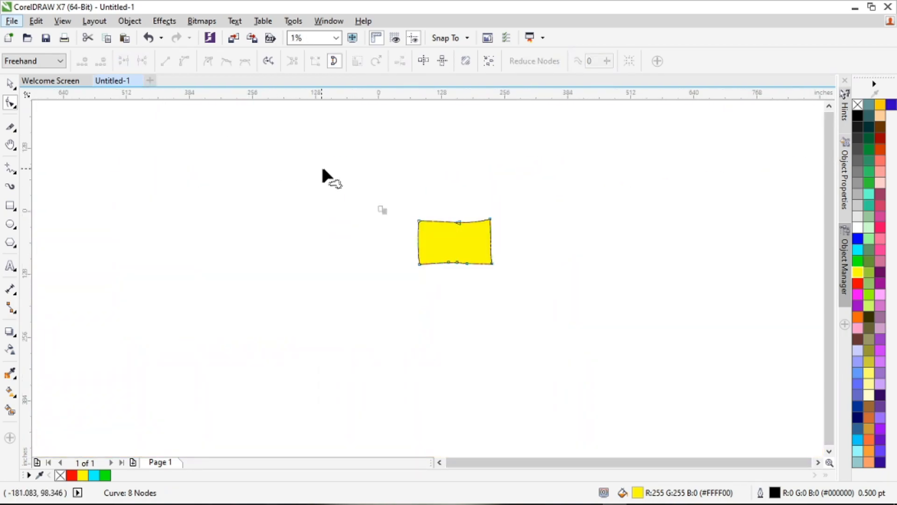
pyautogui.scroll(2, 448, 237)
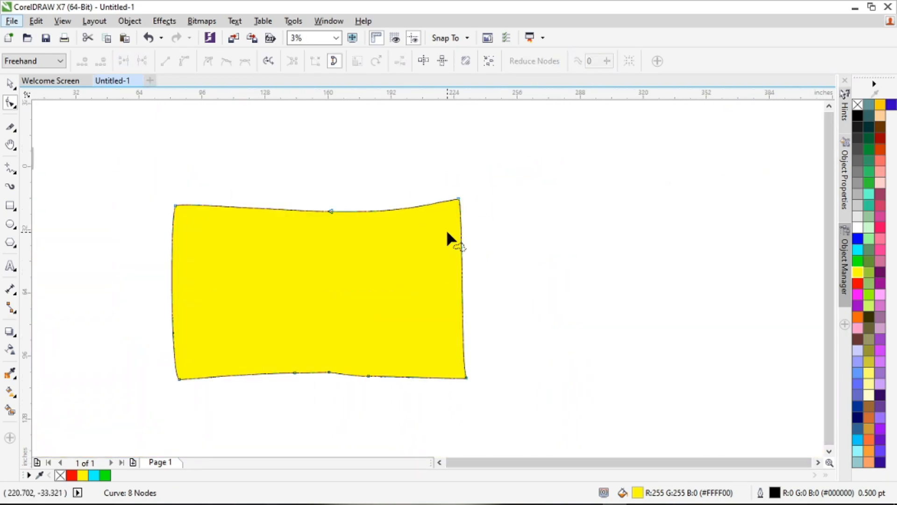